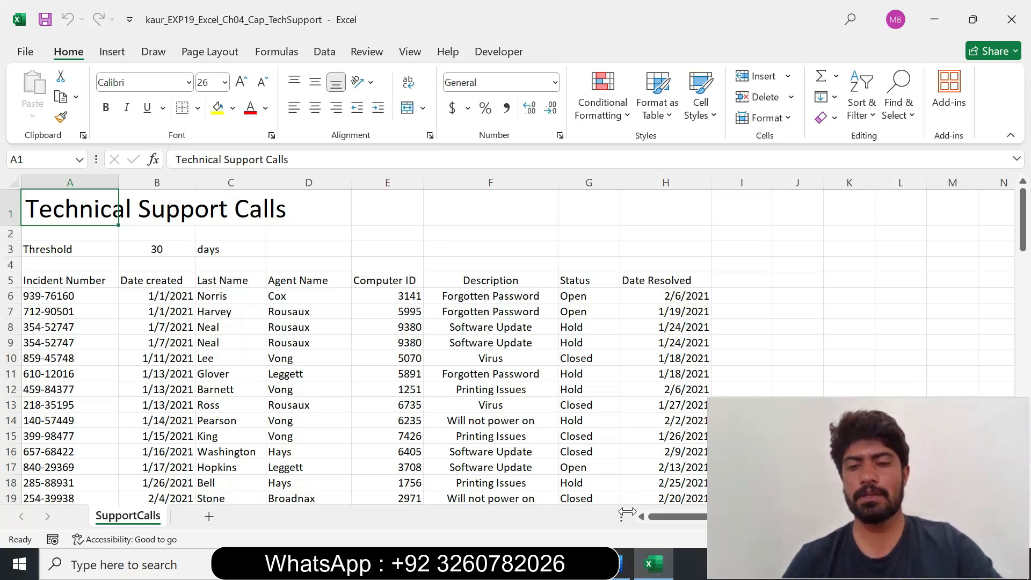
Switch to the Word instructions document, set the step 1 instruction text to 12 pt and highlight it yellow
left_click(622, 563)
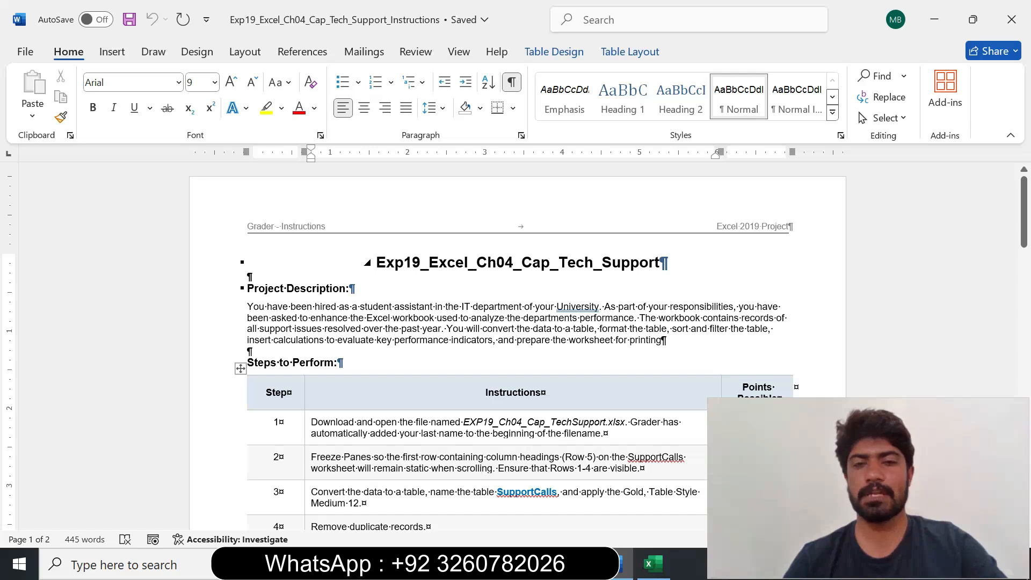
left_click_drag(1025, 204, 1024, 230)
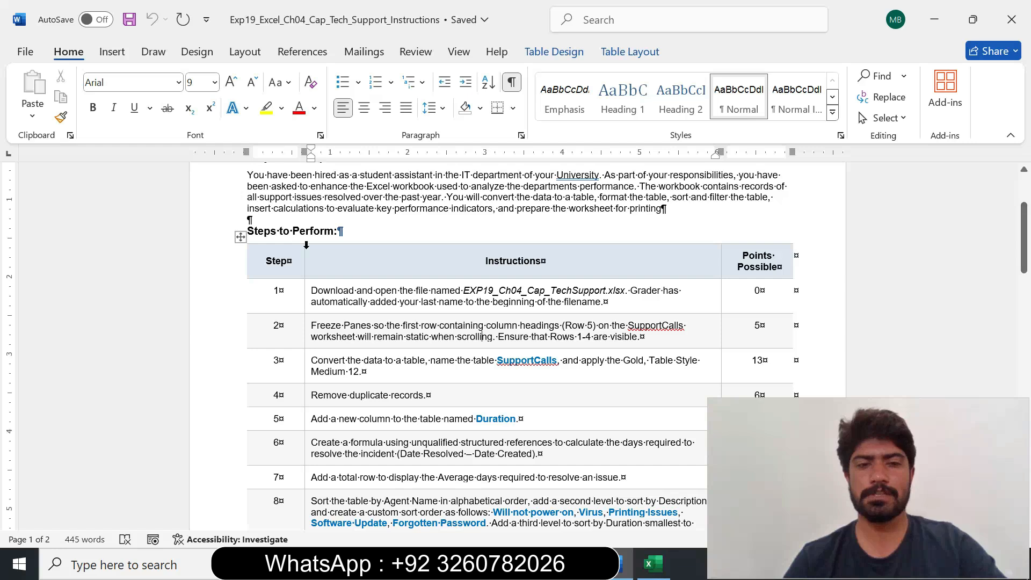
left_click(305, 302)
left_click(404, 250)
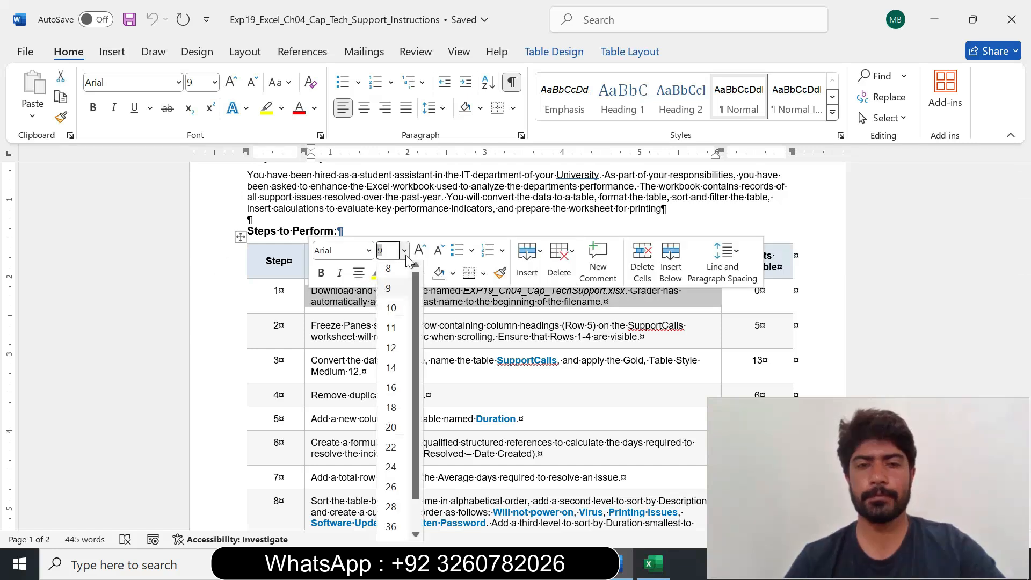
left_click(390, 351)
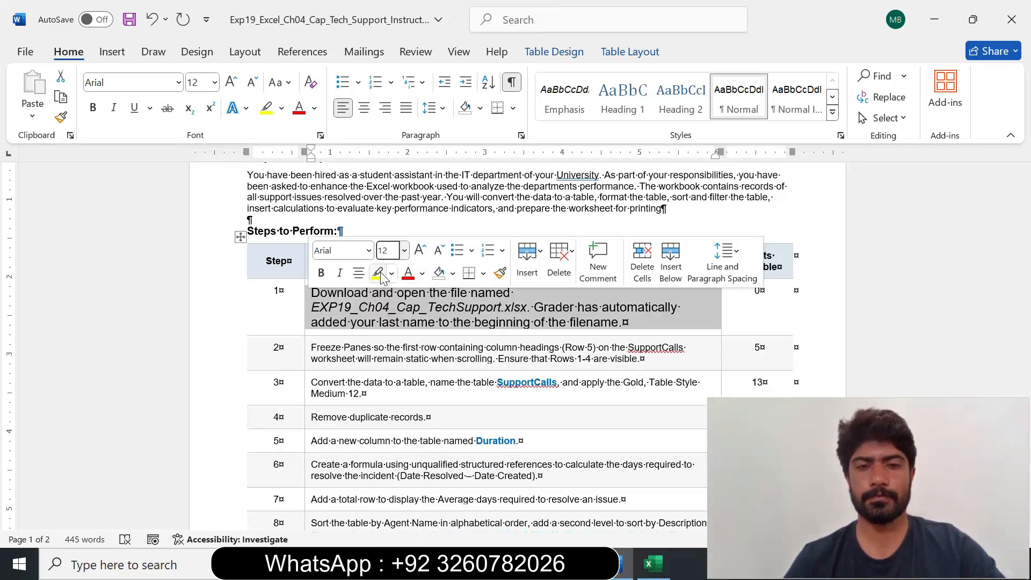
left_click(374, 273)
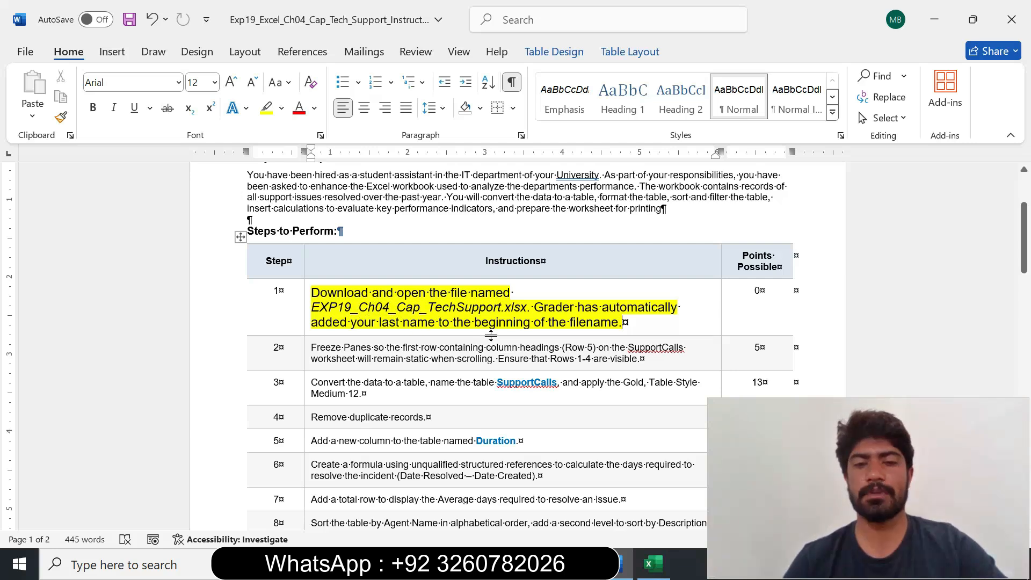
Switch to the Excel workbook to look over the support call records on the SupportCalls worksheet
left_click(962, 441)
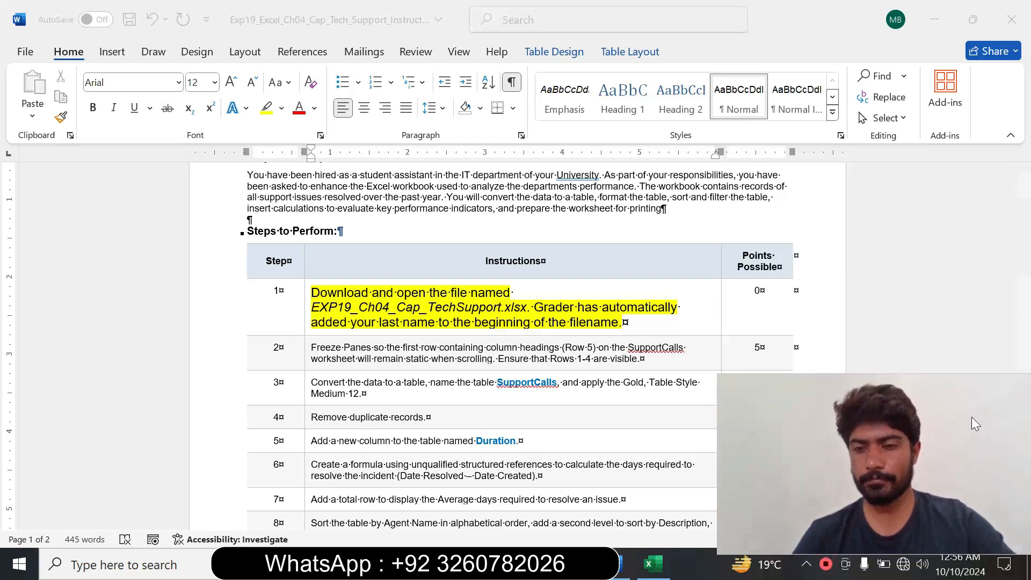
left_click(653, 563)
left_click(286, 316)
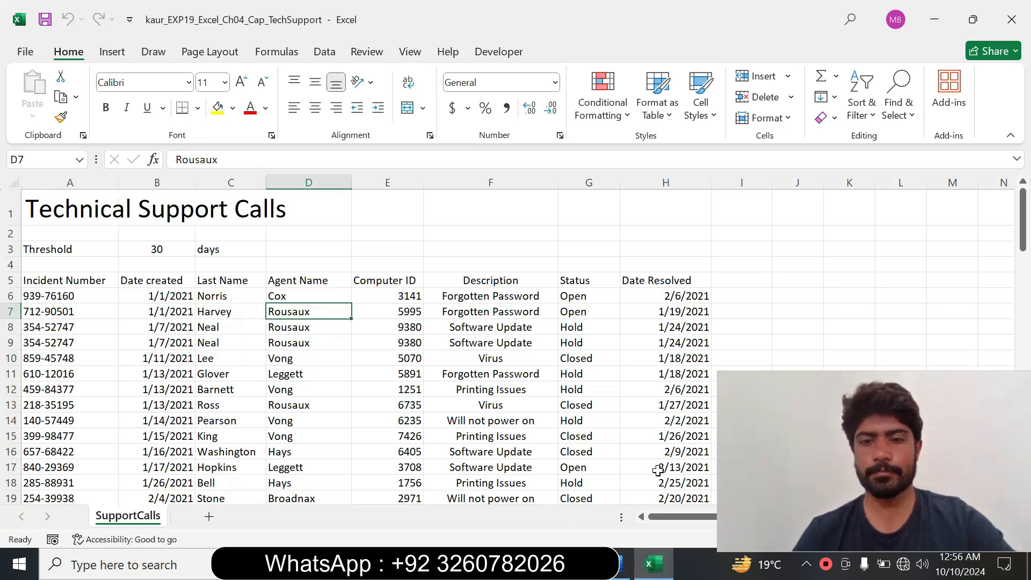
Return to the Word instructions, reset the step 1 instruction text to 9 pt and remove its highlight
left_click(618, 568)
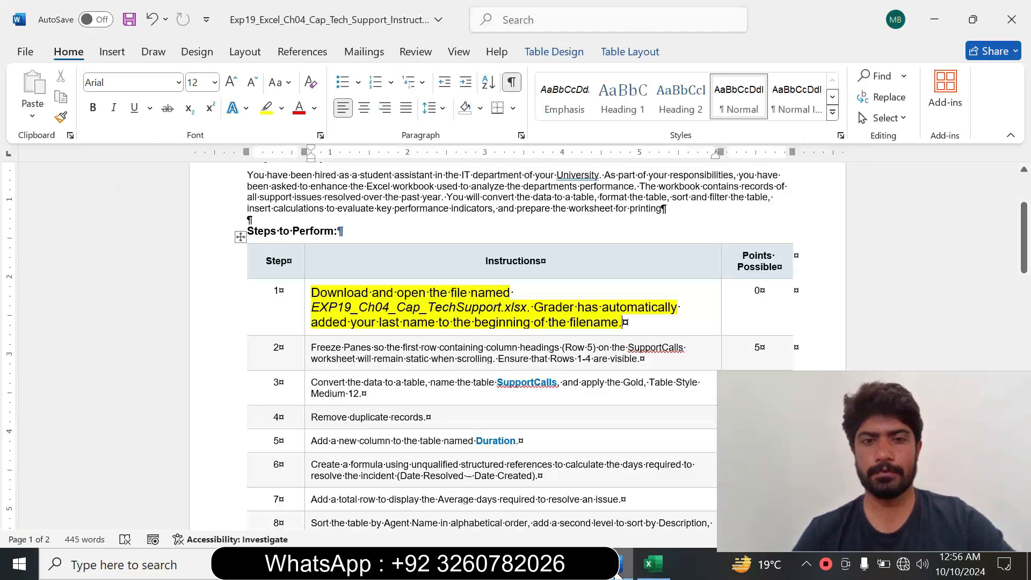
left_click(307, 322)
left_click(400, 270)
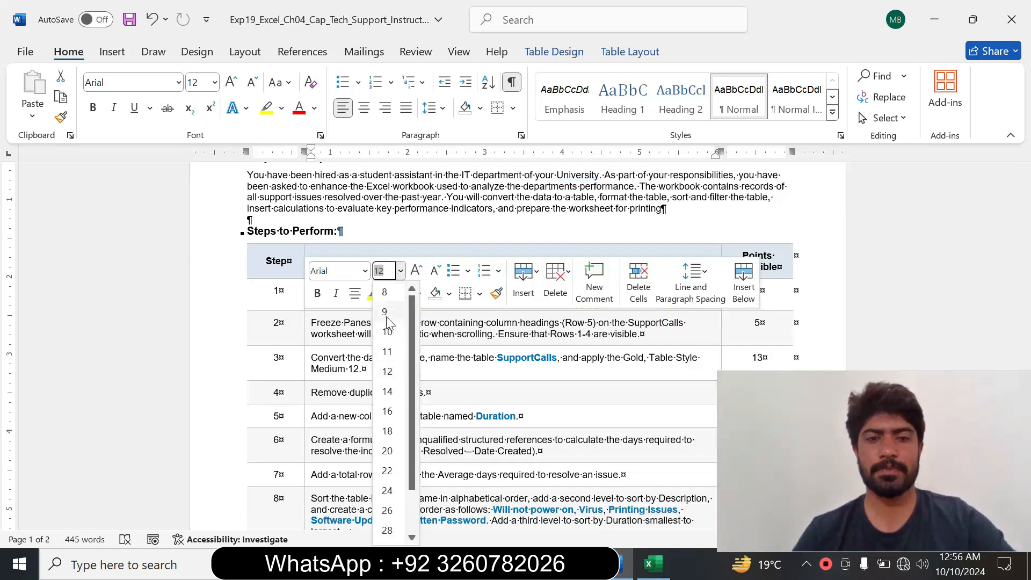
left_click(387, 299)
left_click(388, 299)
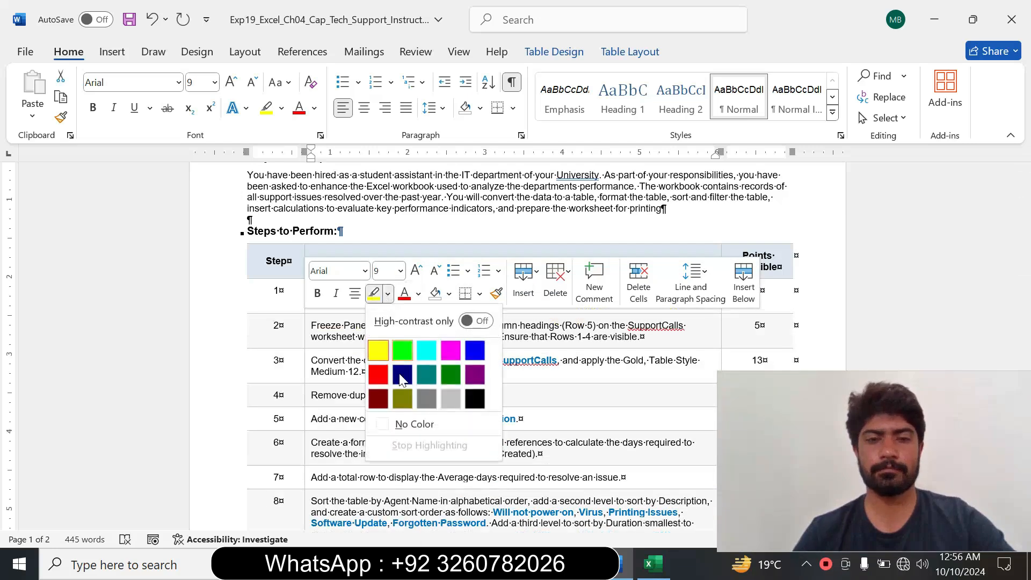
left_click(403, 422)
Set the step 2 instruction about freezing panes to 14 pt and highlight it yellow
scroll(304, 270, "down", 3)
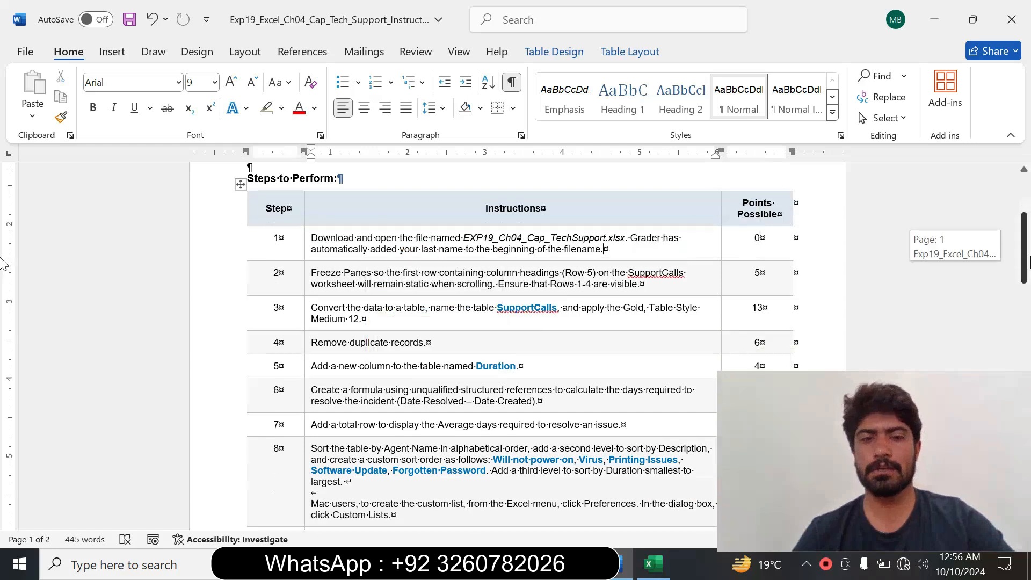
left_click(304, 276)
left_click(402, 224)
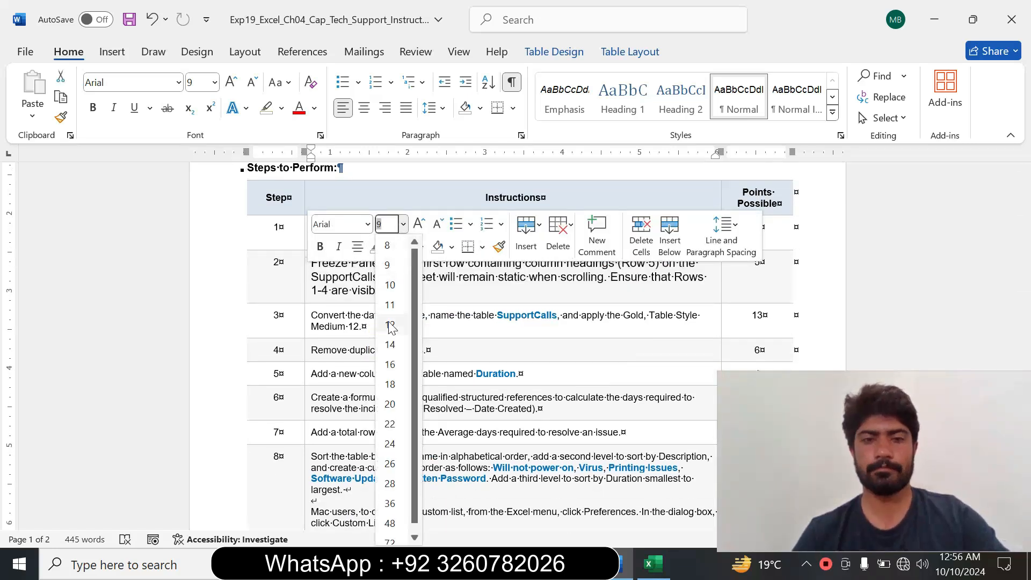
left_click(389, 344)
left_click(390, 247)
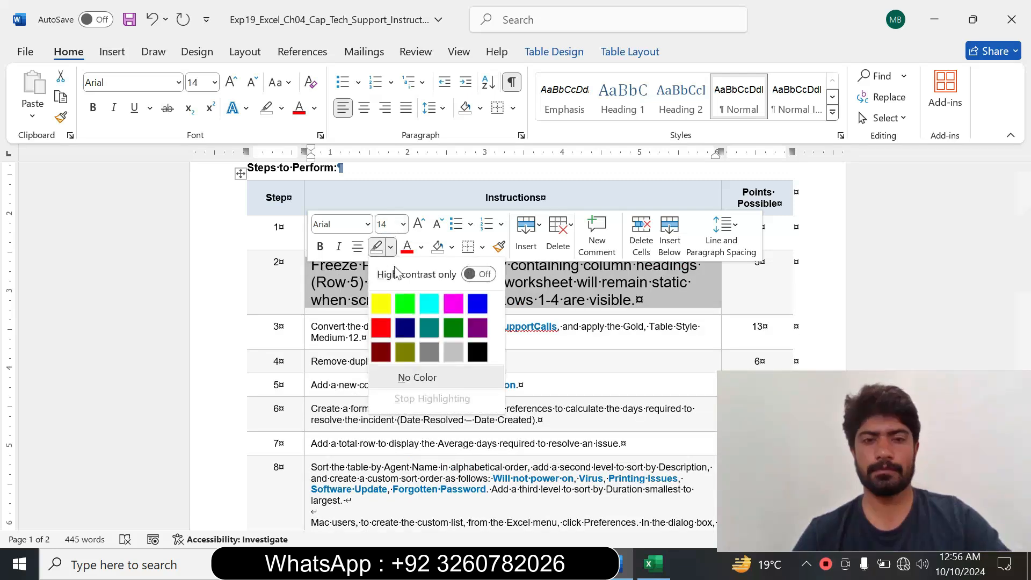
left_click(381, 303)
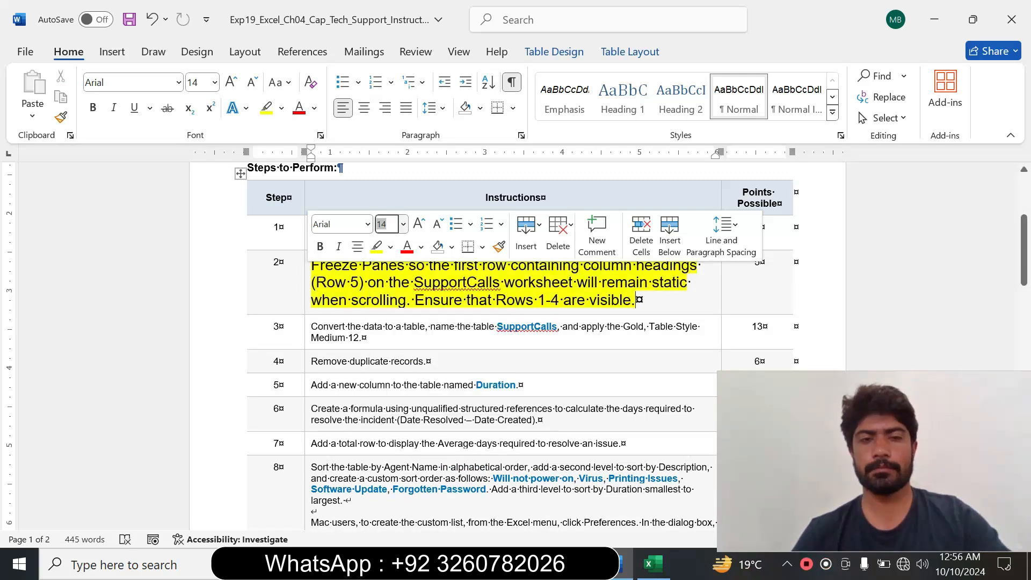
left_click(414, 299)
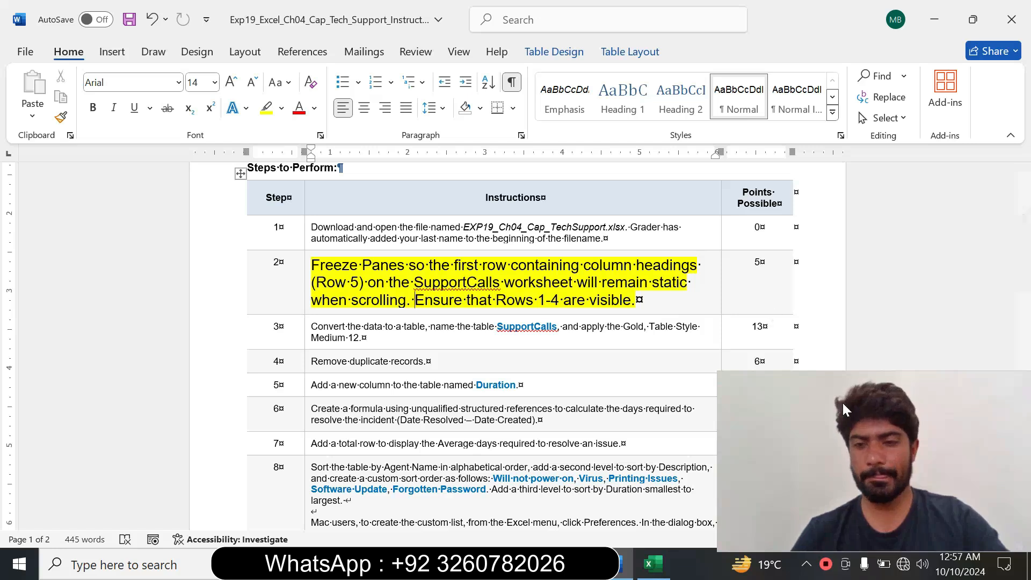
left_click_drag(843, 403, 858, 359)
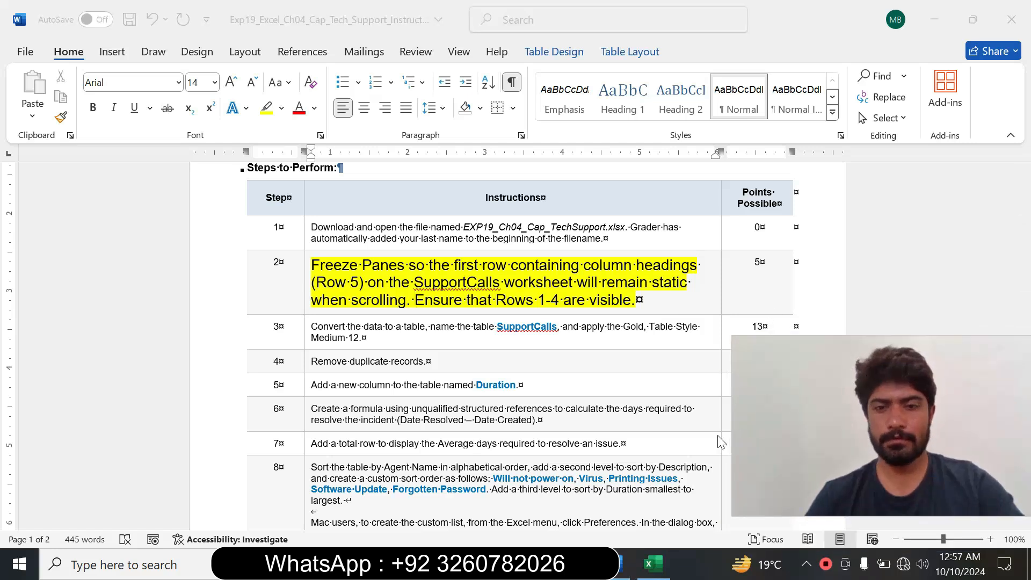
Switch to the Excel workbook and freeze the SupportCalls worksheet panes with row 5 selected, rechecking the step 2 instruction in Word
left_click(653, 566)
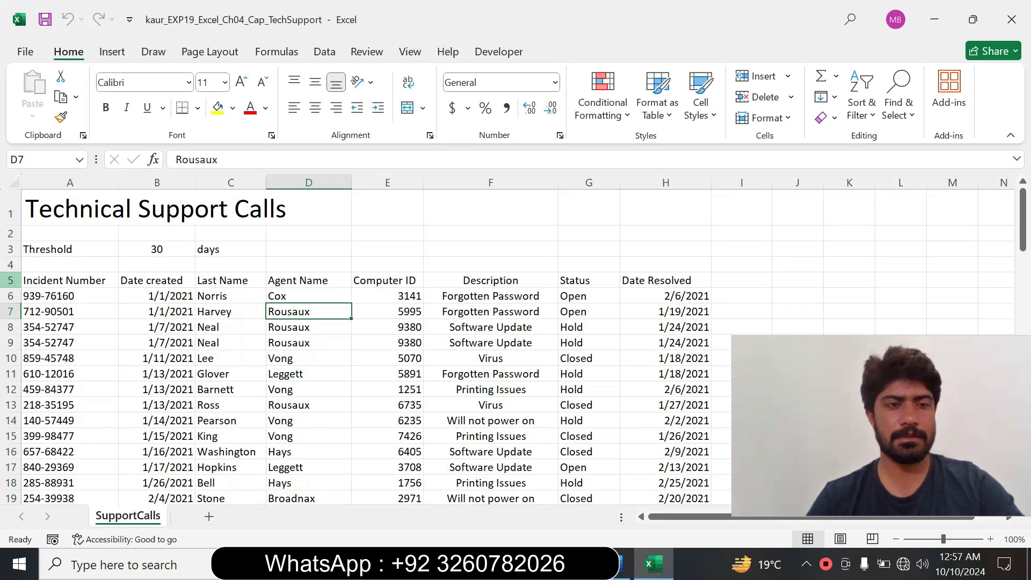
left_click(11, 280)
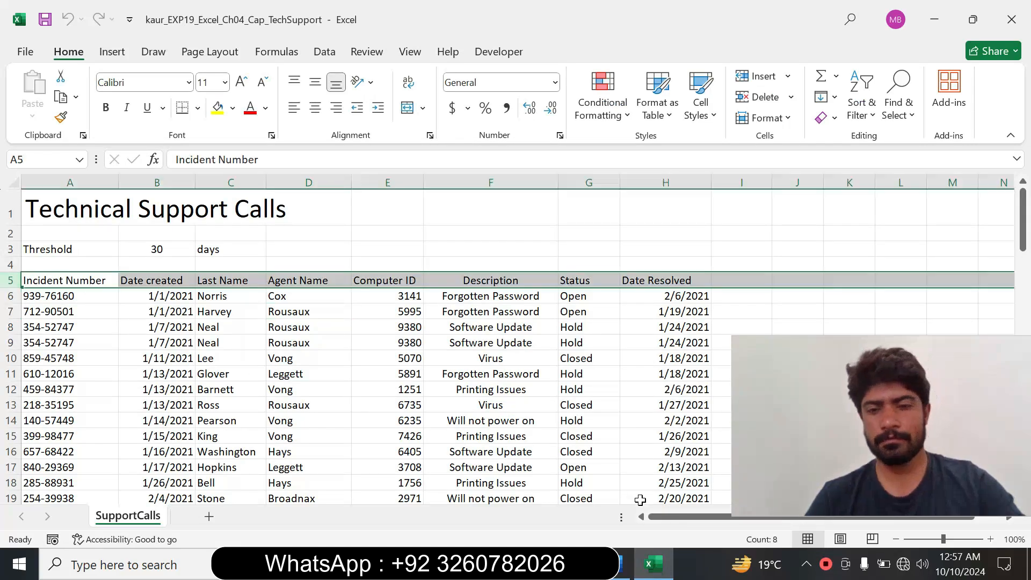
left_click(624, 564)
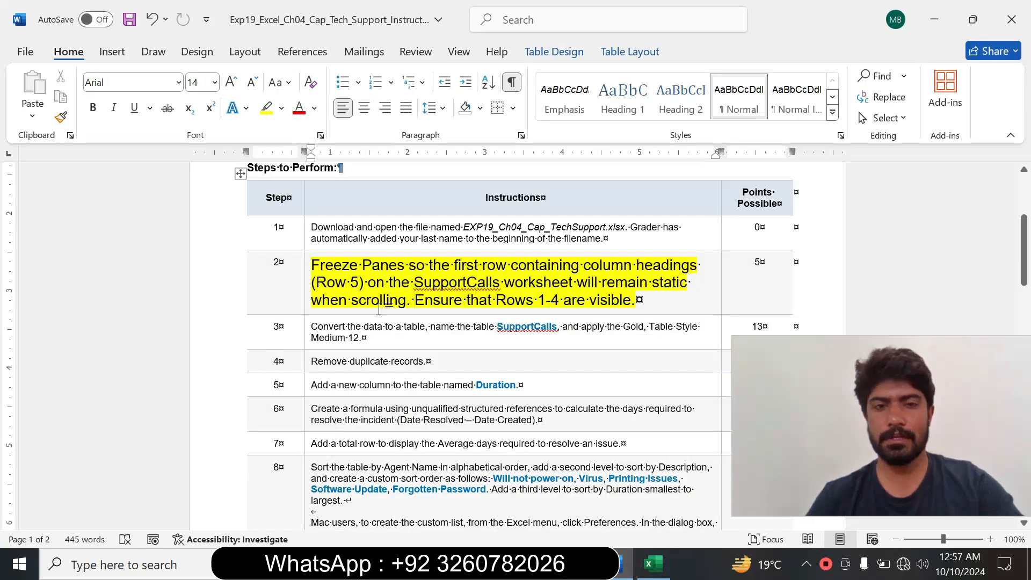
left_click_drag(326, 281, 335, 281)
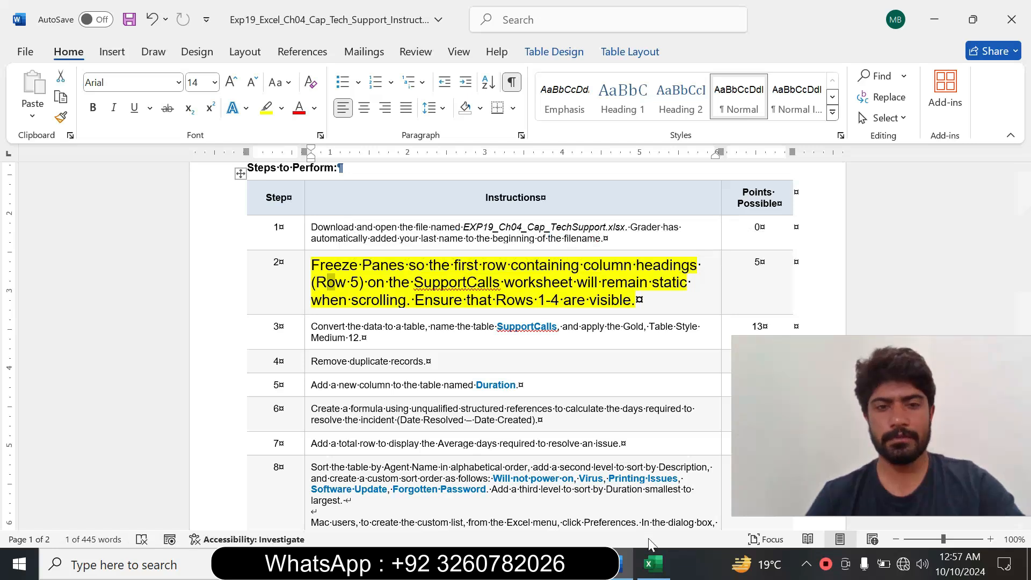
left_click(650, 570)
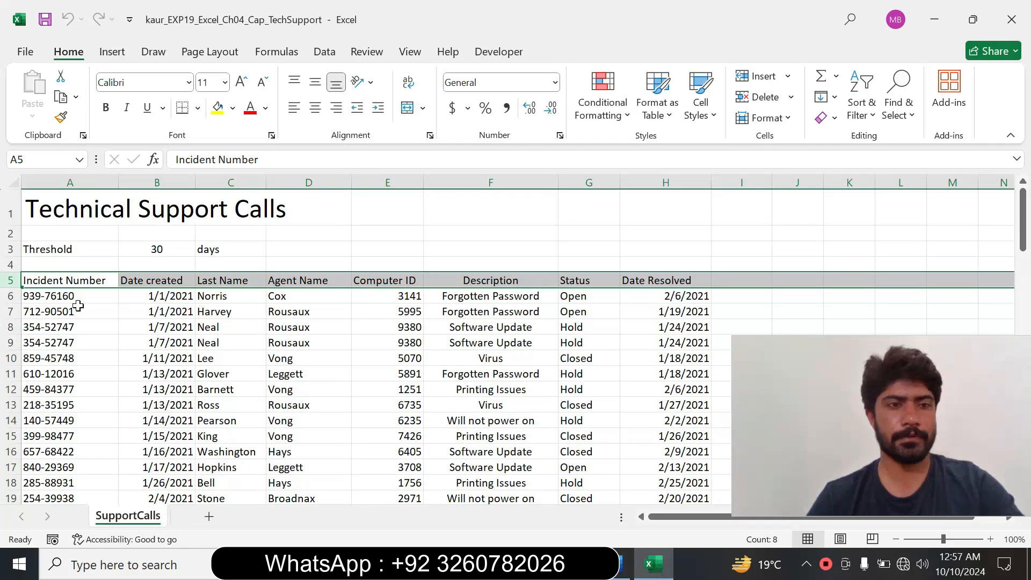
left_click(410, 52)
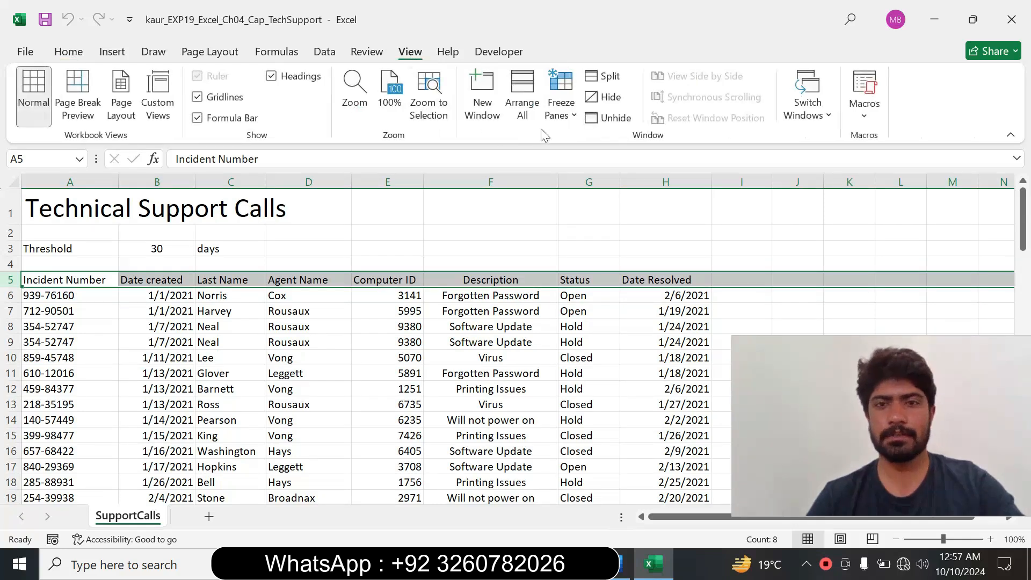
left_click(564, 118)
left_click(617, 156)
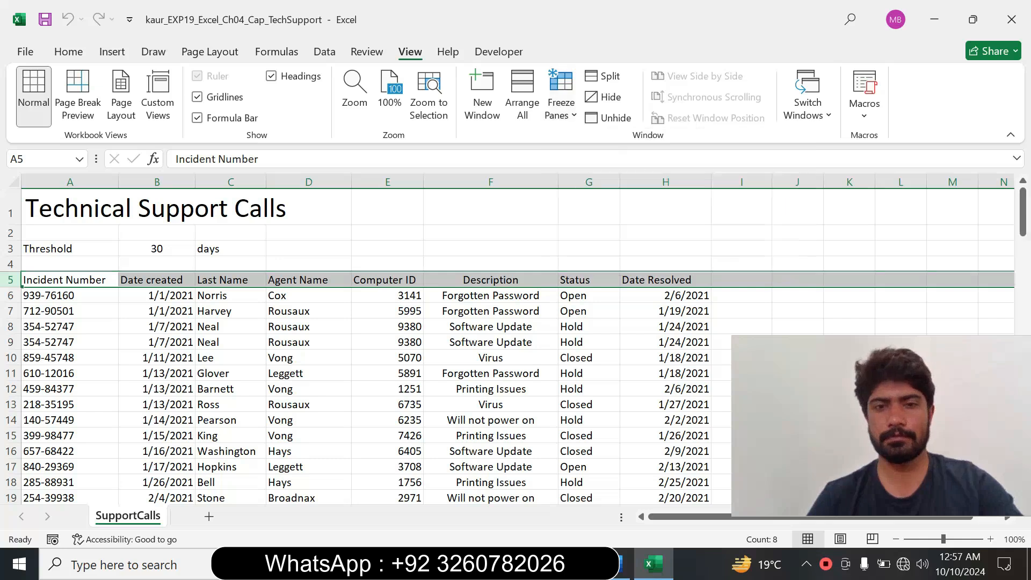
left_click_drag(1025, 195, 1019, 111)
left_click(572, 283)
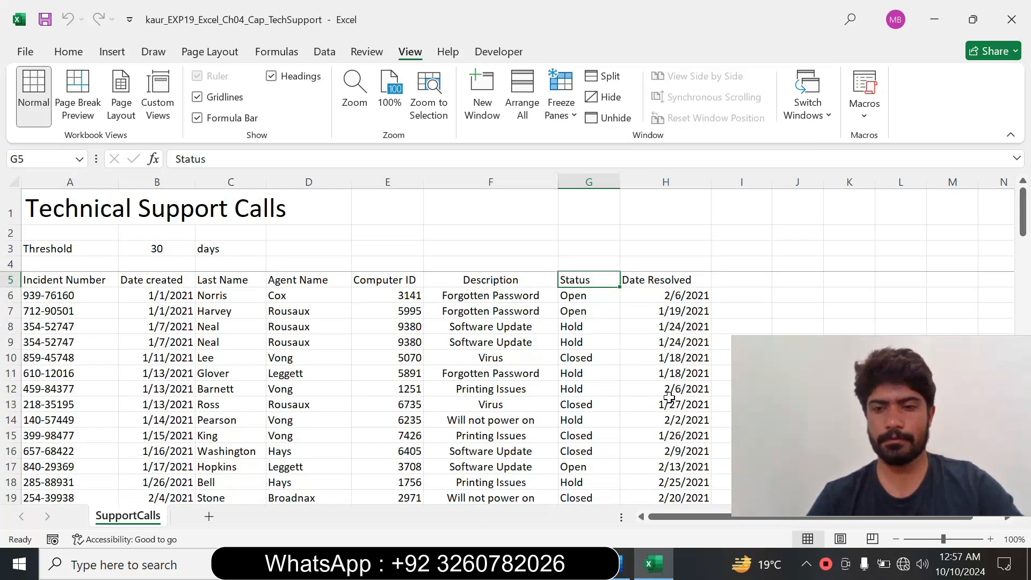
Switch back to the Word instructions, reset the step 2 instruction text to 9 pt and remove its highlight
left_click(620, 570)
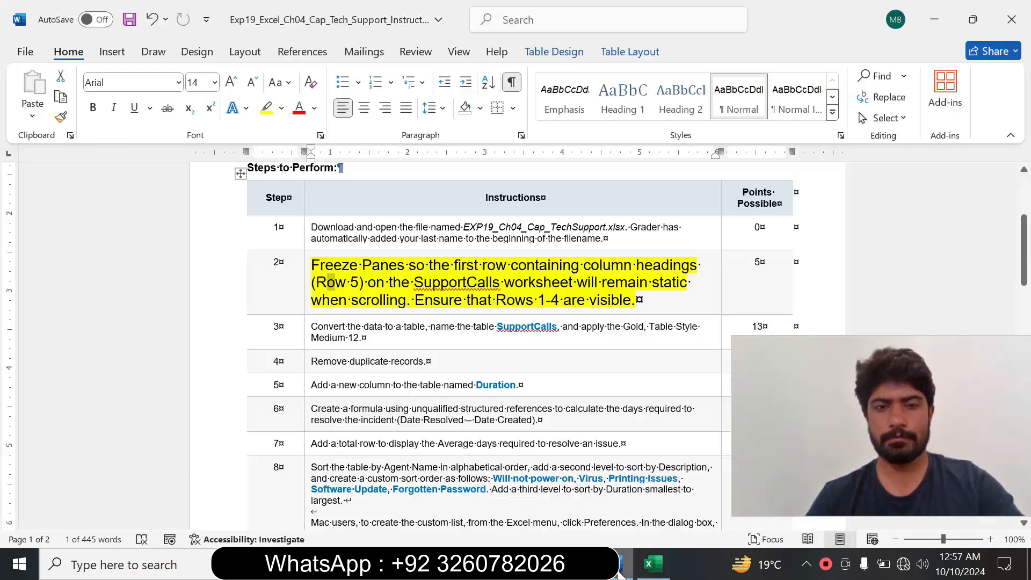
left_click(305, 304)
left_click(403, 252)
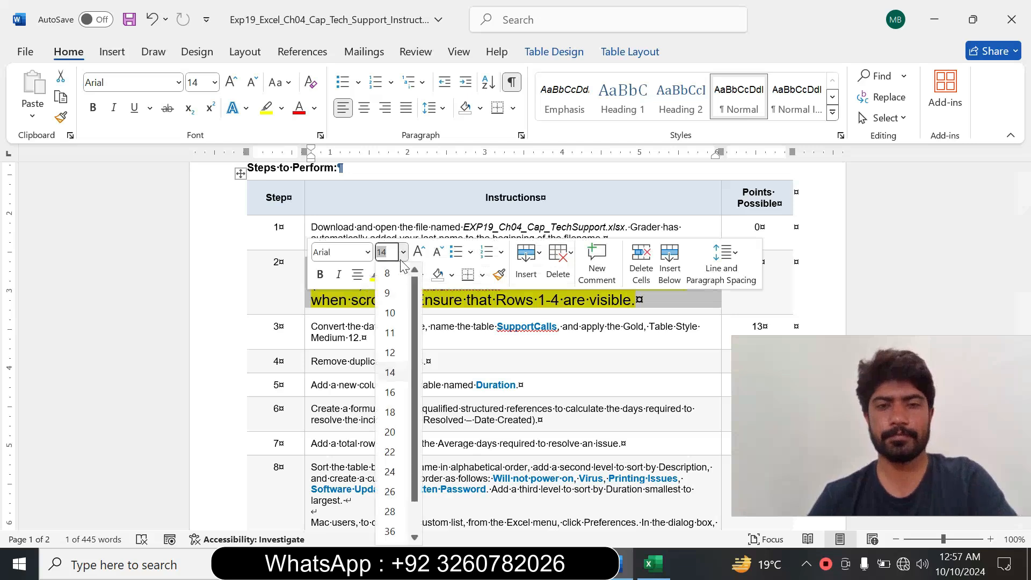
left_click(387, 293)
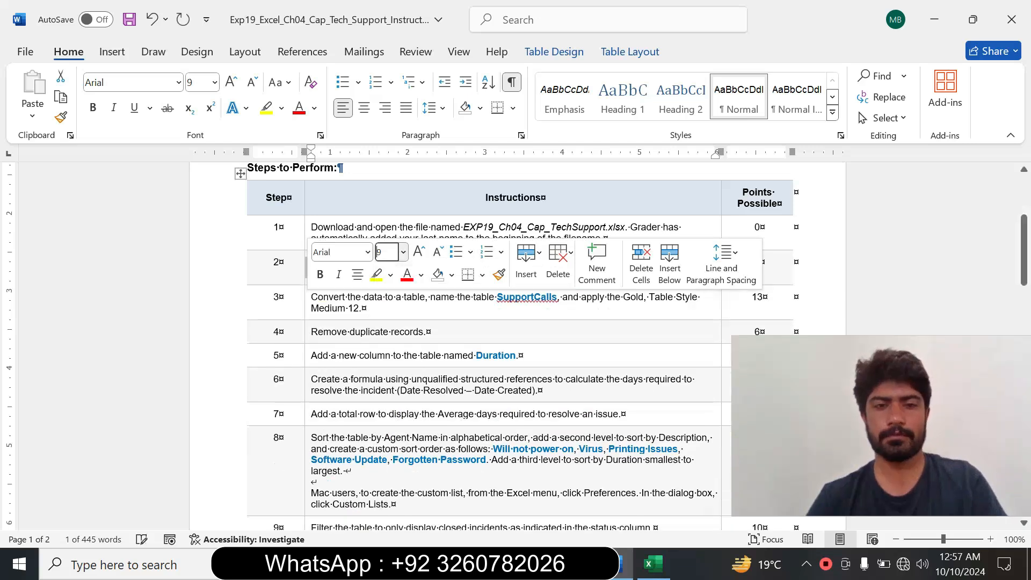
left_click(391, 275)
left_click(413, 407)
left_click(447, 318)
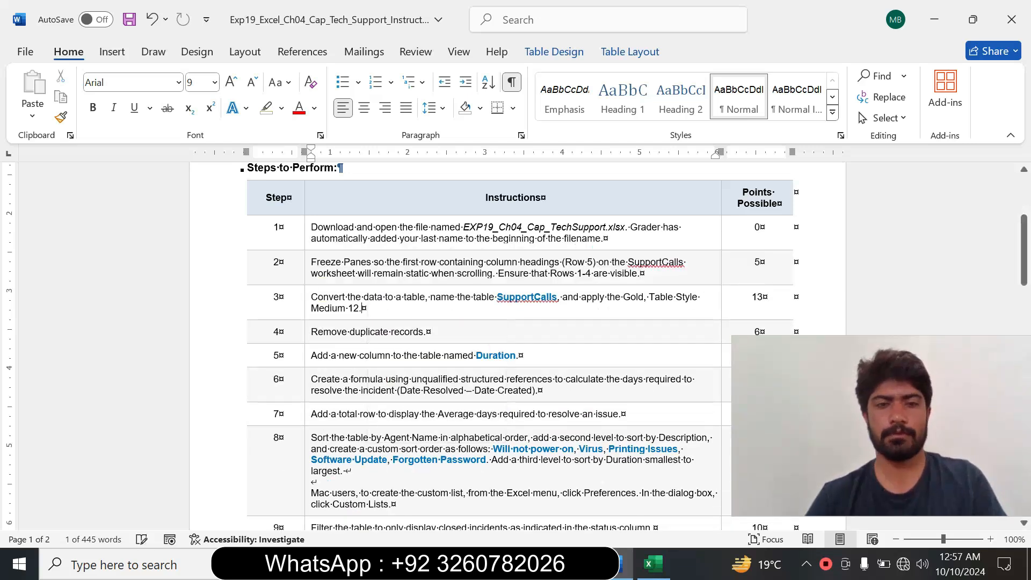
Set the step 3 instruction about converting the data to a table to 14 pt and highlight it yellow
left_click_drag(1023, 242, 1024, 255)
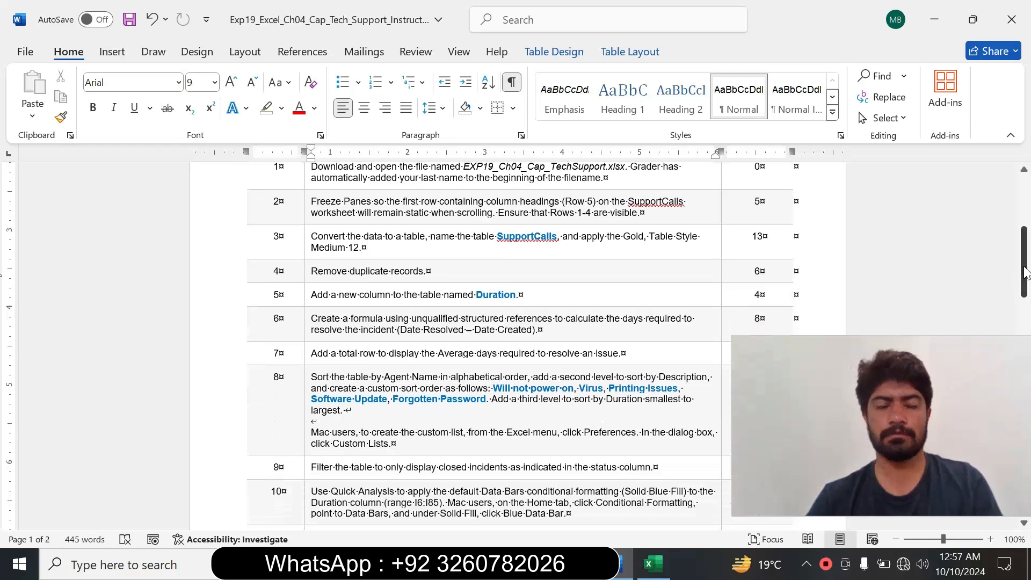
left_click(304, 243)
left_click(401, 190)
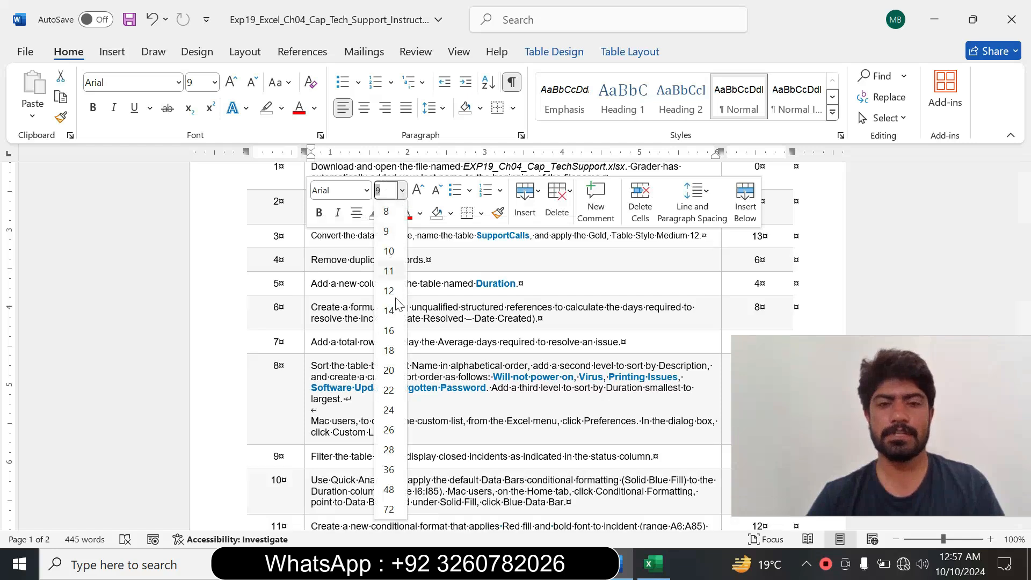
left_click(394, 311)
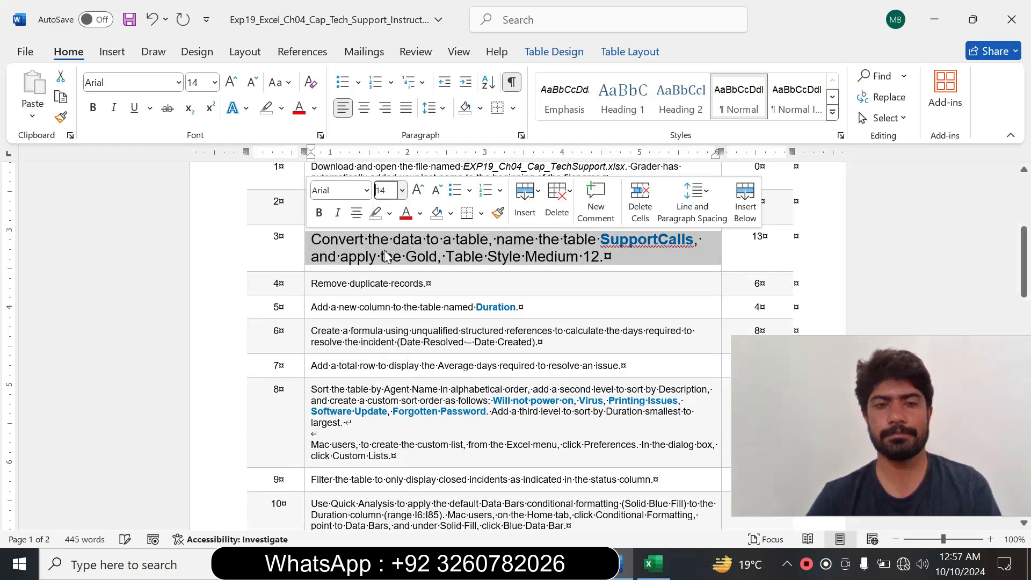
left_click(389, 214)
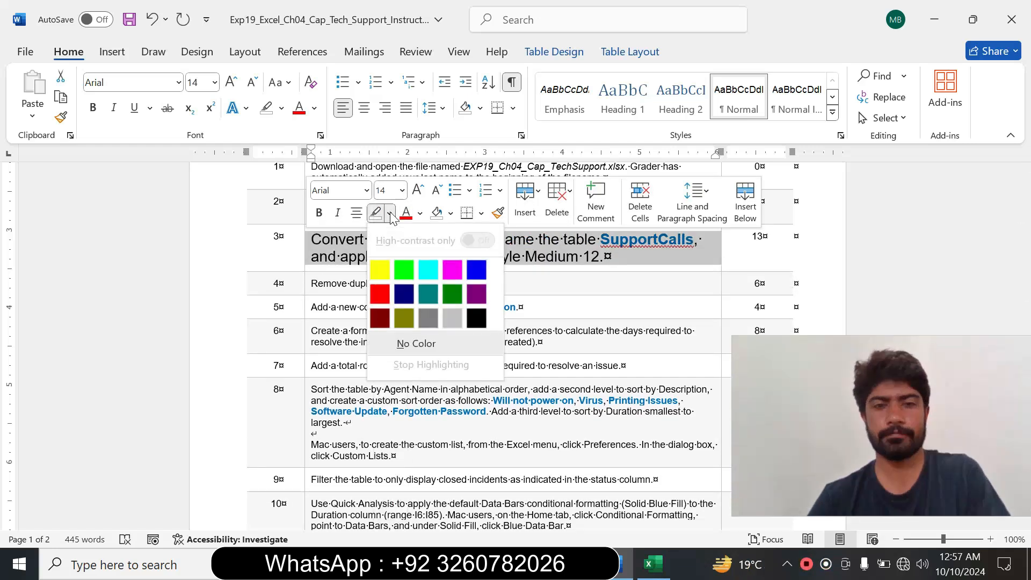
left_click(380, 271)
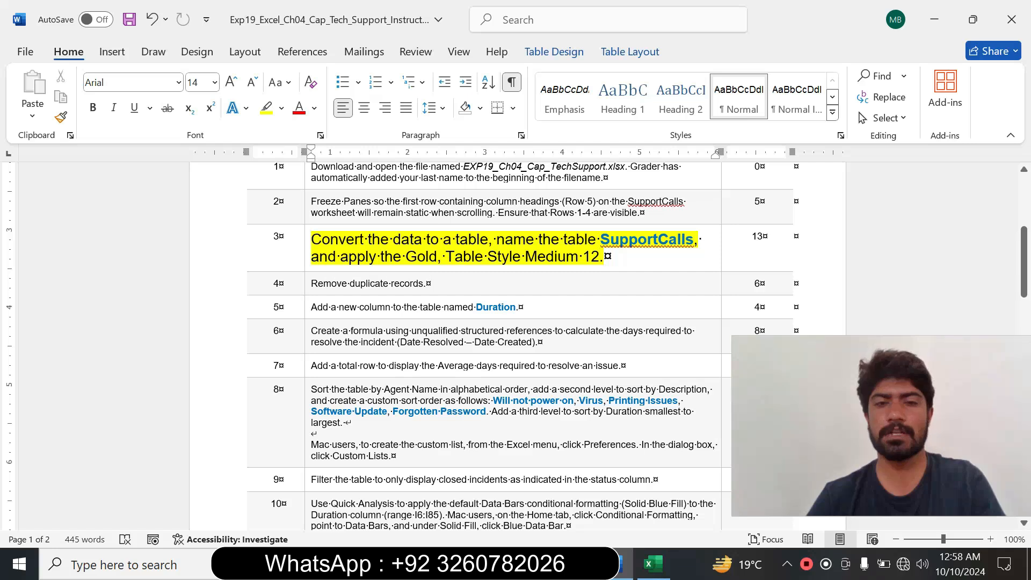
Change the highlight colour of the whole step 3 instruction to turquoise
left_click_drag(603, 257, 316, 247)
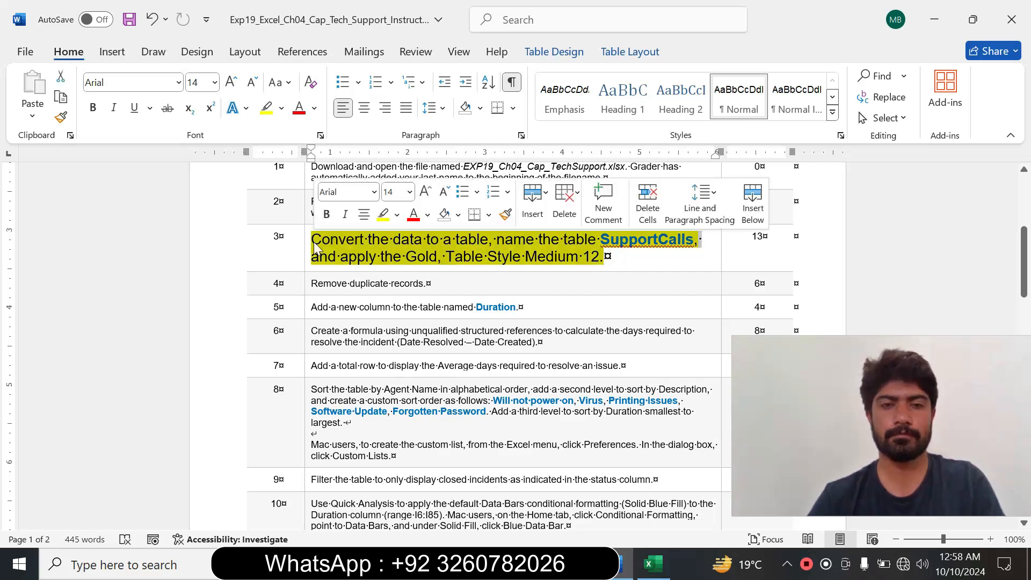
left_click(397, 214)
left_click(436, 269)
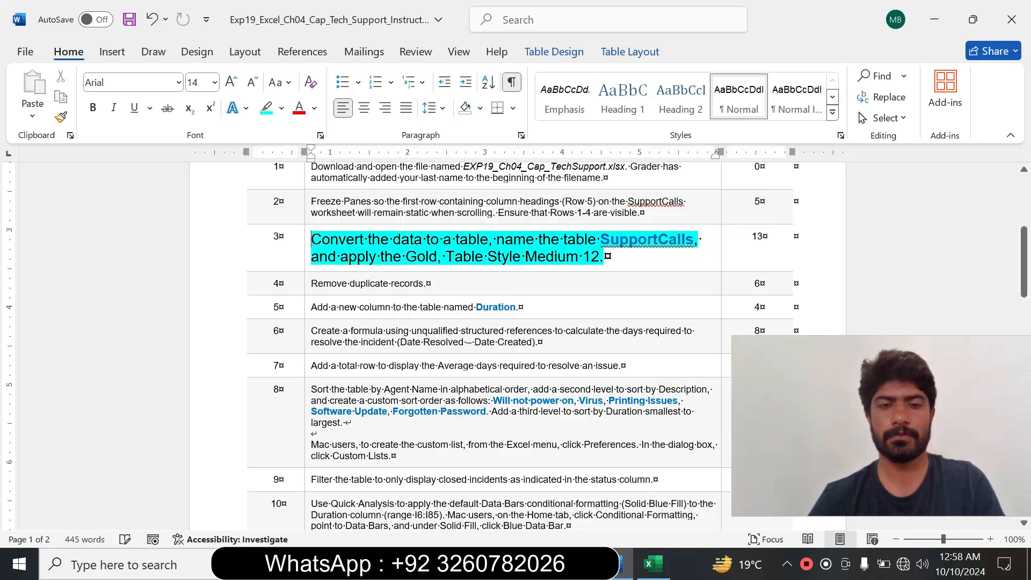
Switch to the Excel workbook and convert the support call data in A5:H91 to a table with headers
left_click_drag(311, 239, 490, 244)
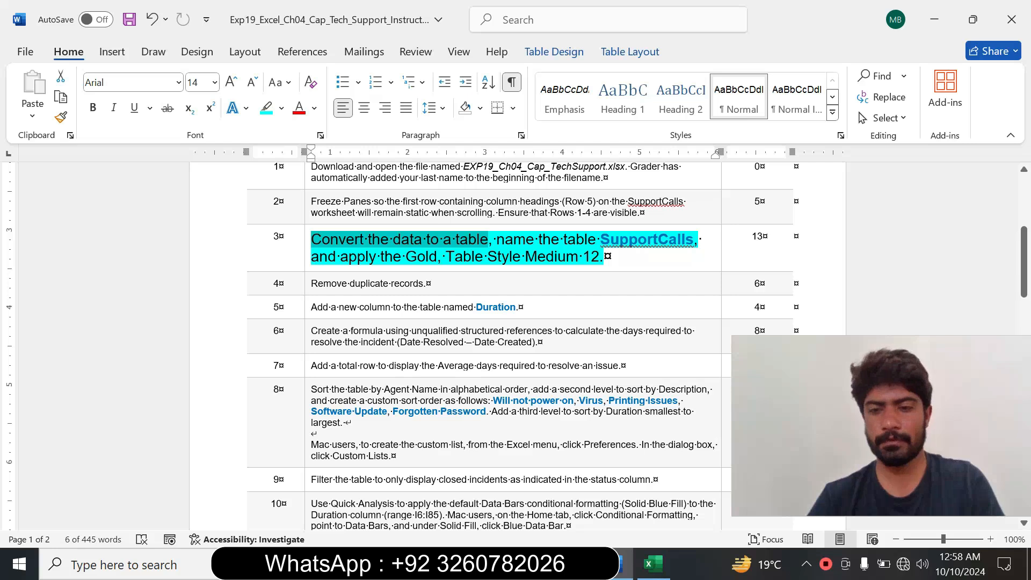
left_click(654, 566)
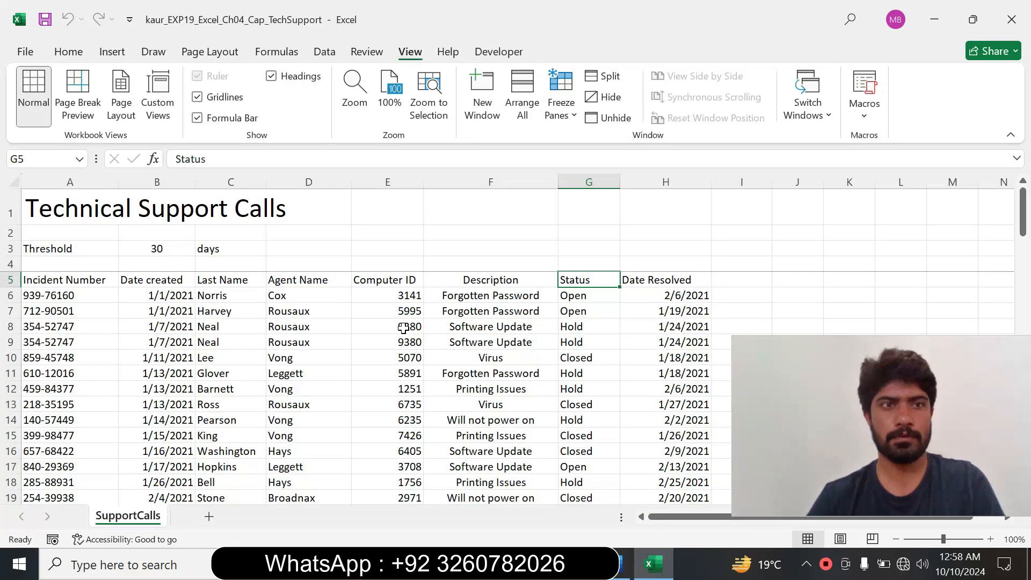
left_click(112, 52)
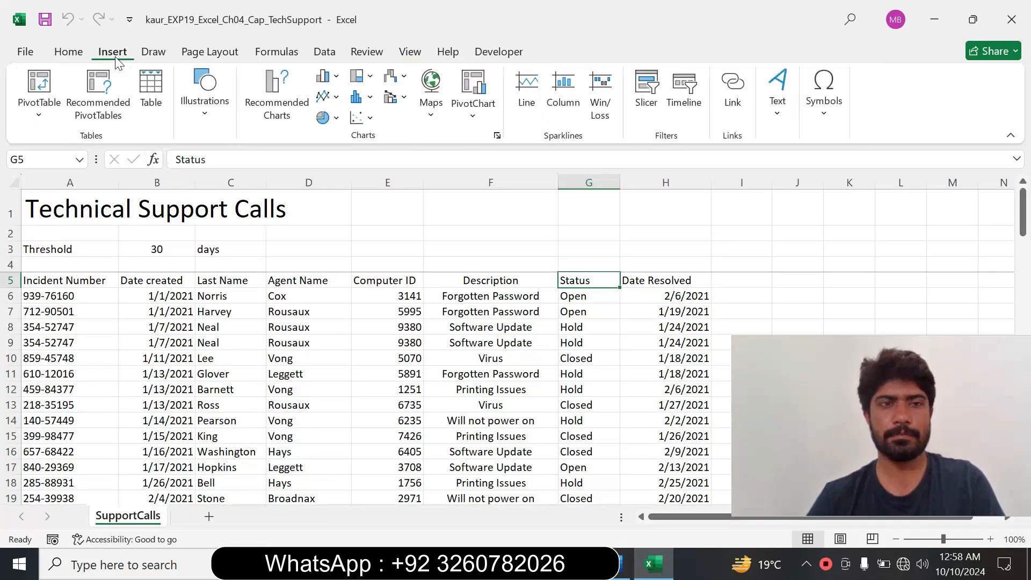
left_click(151, 89)
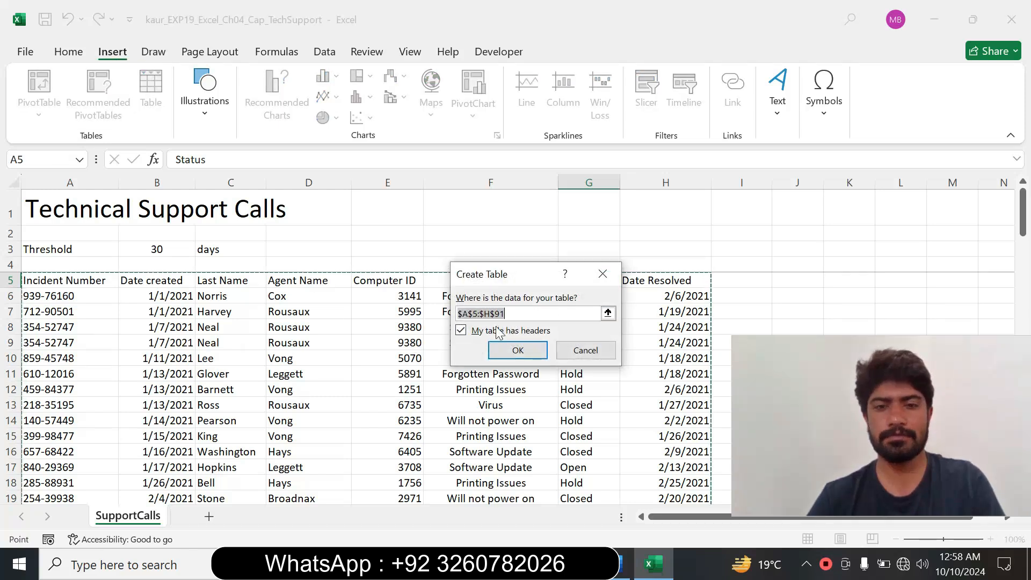
left_click(514, 356)
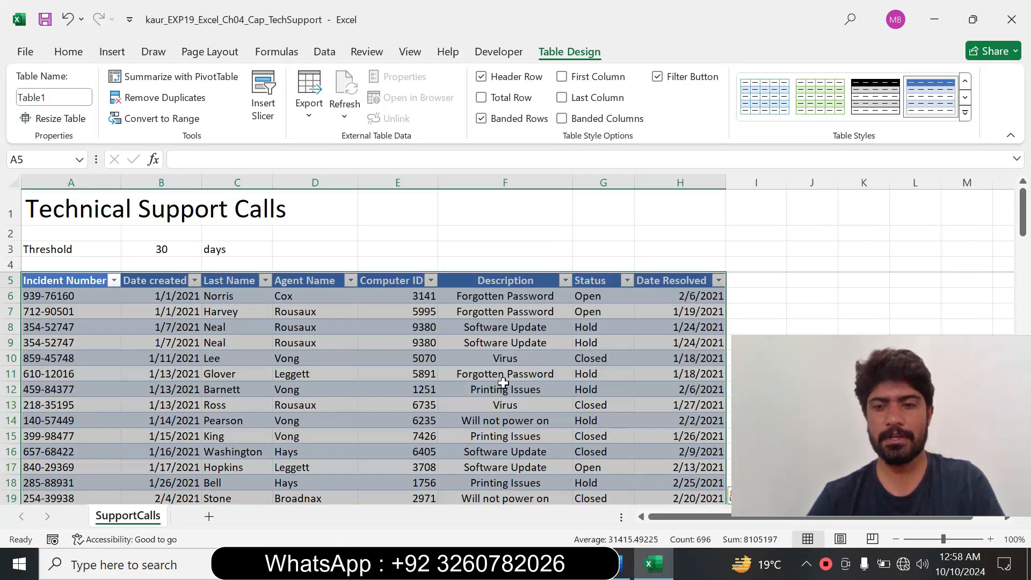
Copy the table name from the step 3 instruction in Word and rename the Excel table as SupportCalls
left_click(624, 564)
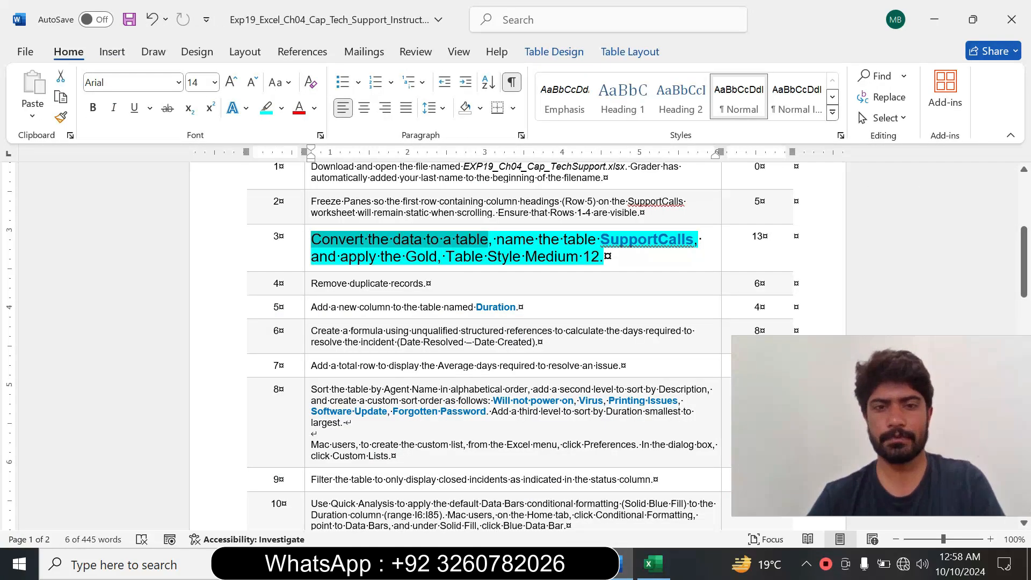
left_click_drag(600, 239, 692, 242)
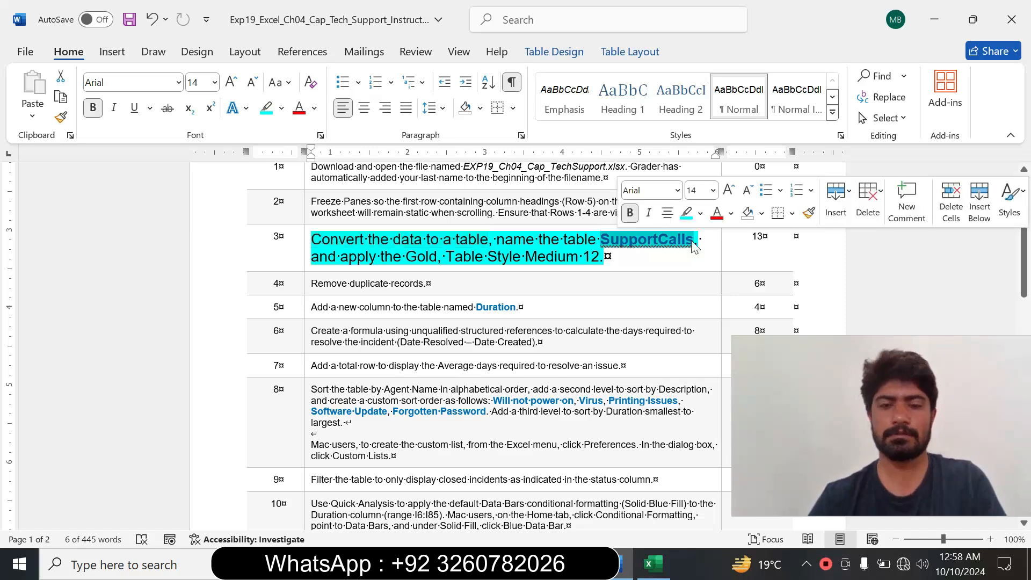
key("ctrl+c")
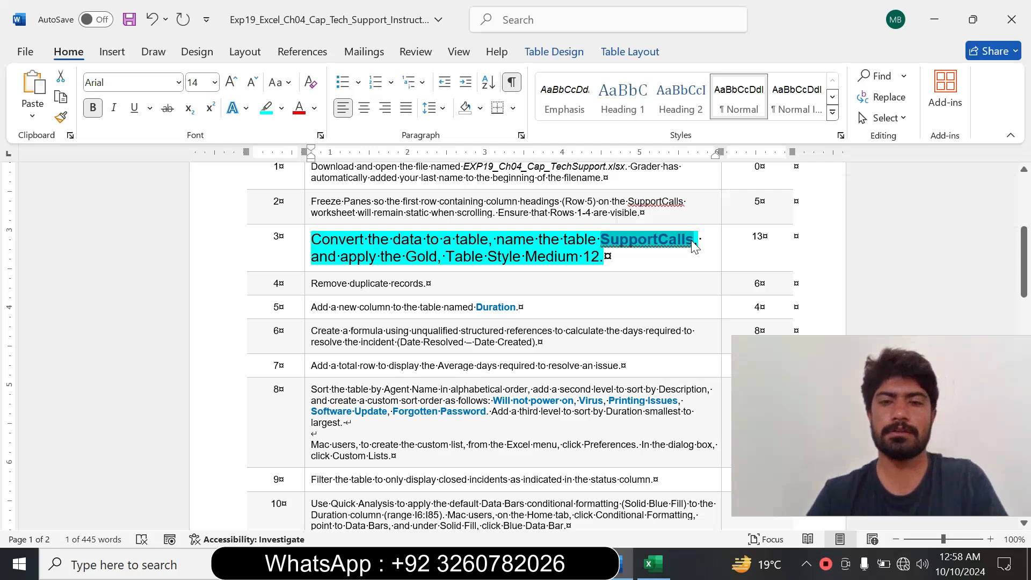
left_click(653, 563)
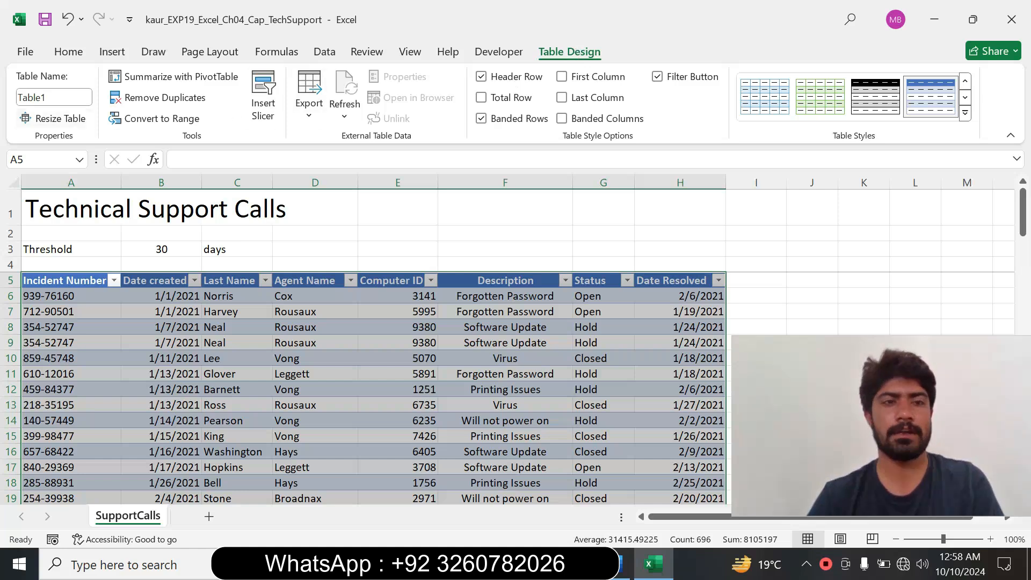
left_click(54, 97)
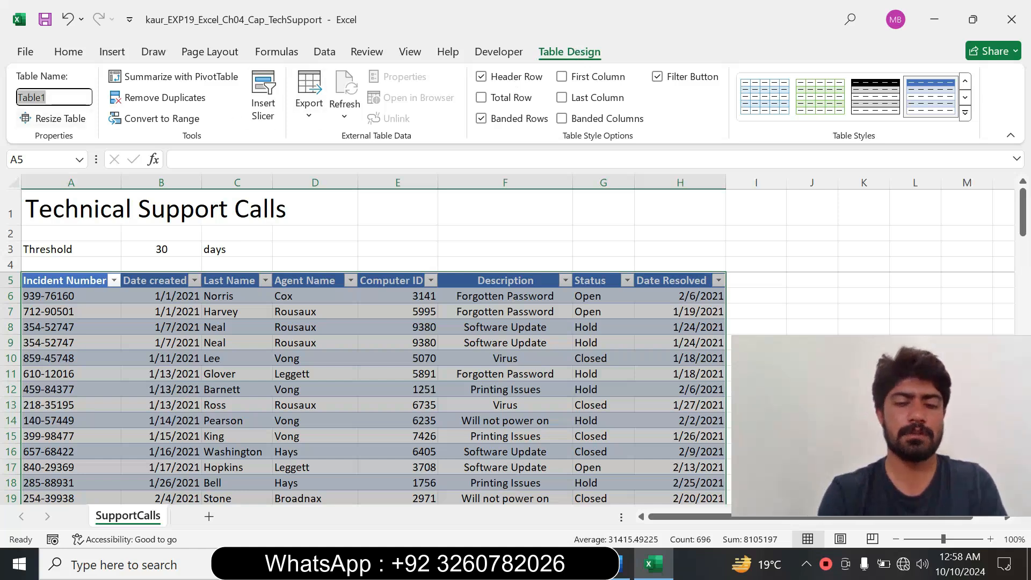
type("SupportCalls")
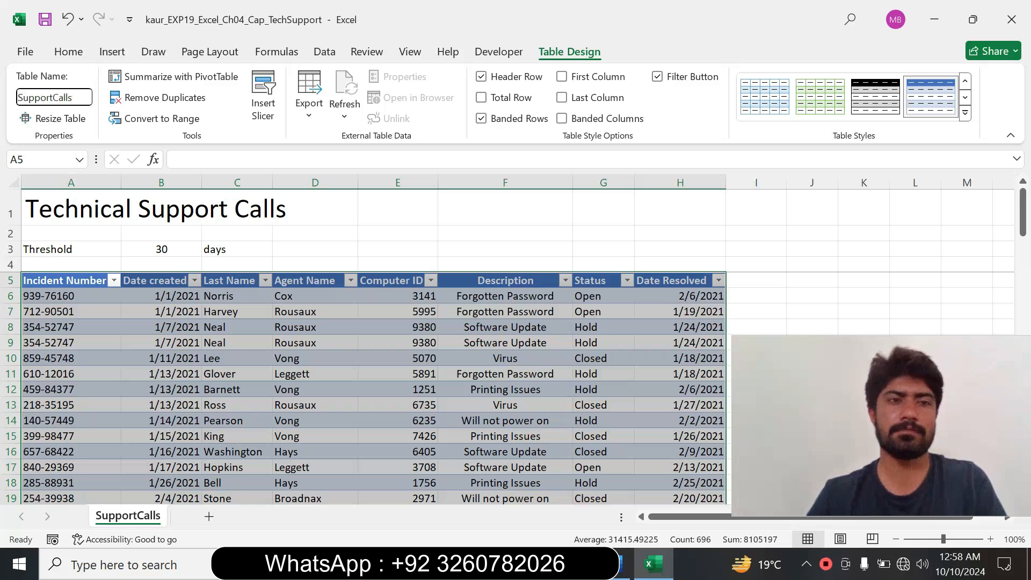
key("Return")
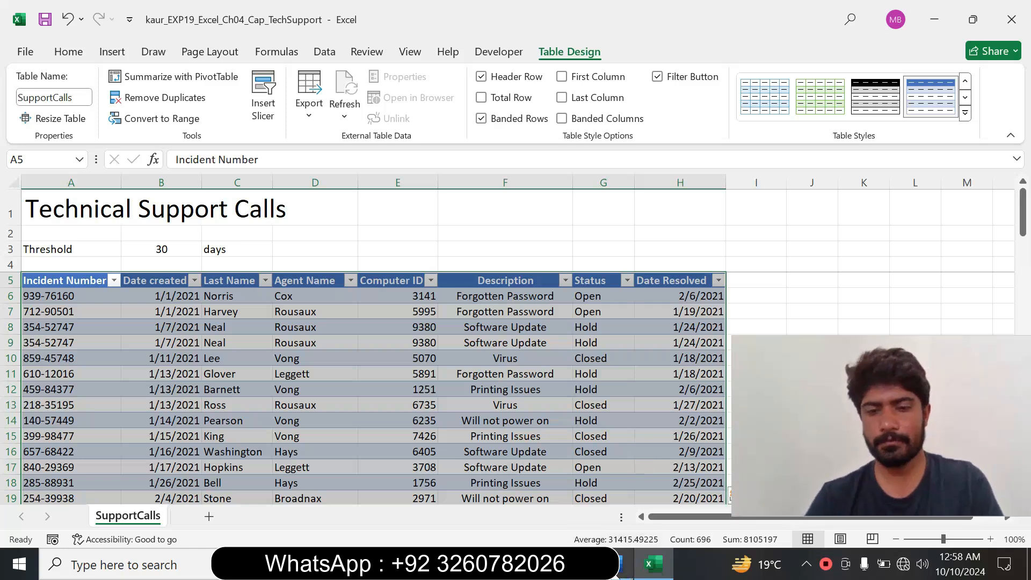
Recheck the style named in the step 3 instruction in Word and apply Gold, Table Style Medium 12 to the Excel table
left_click(622, 563)
left_click_drag(340, 257, 601, 257)
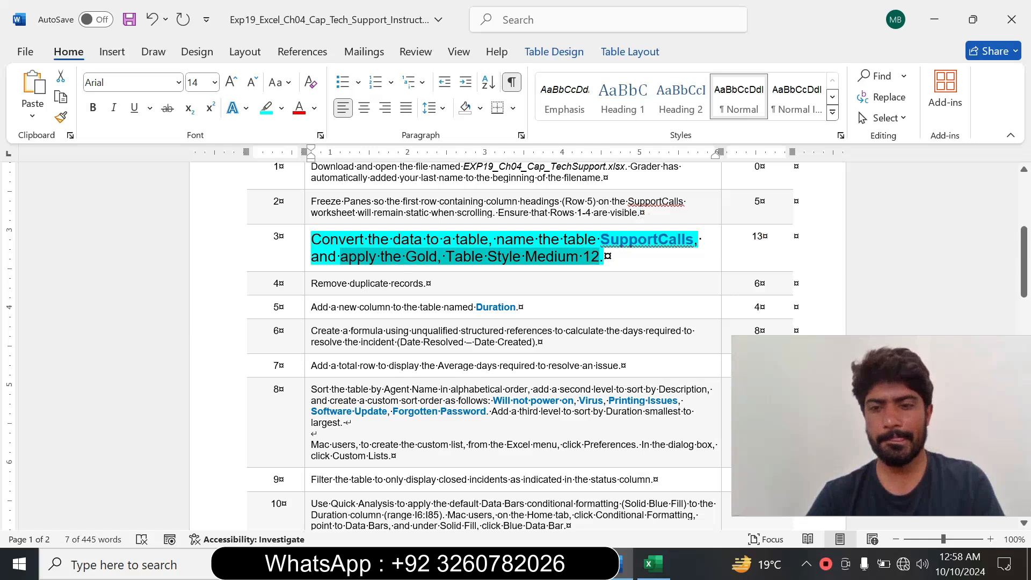
left_click(653, 564)
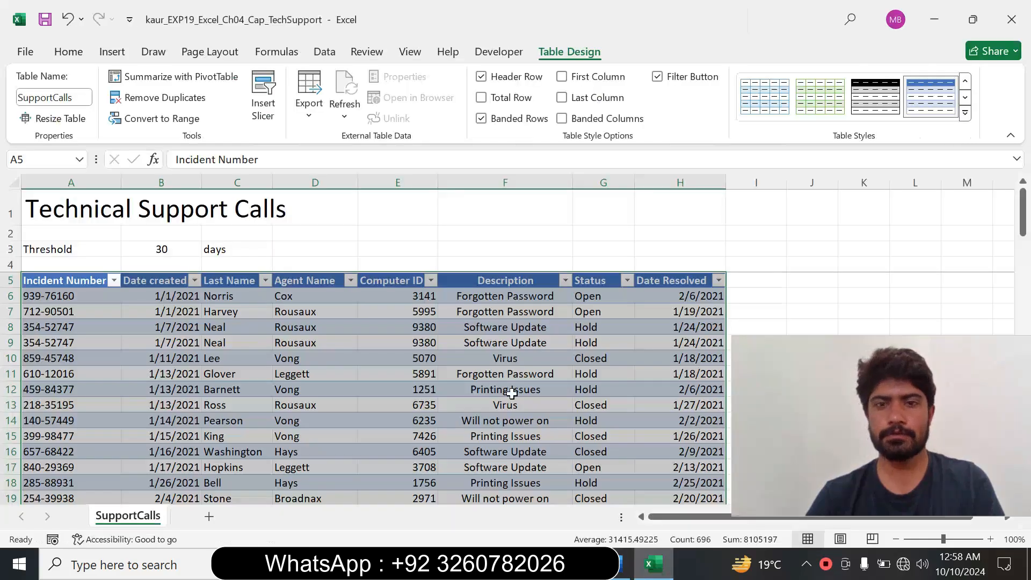
left_click(964, 120)
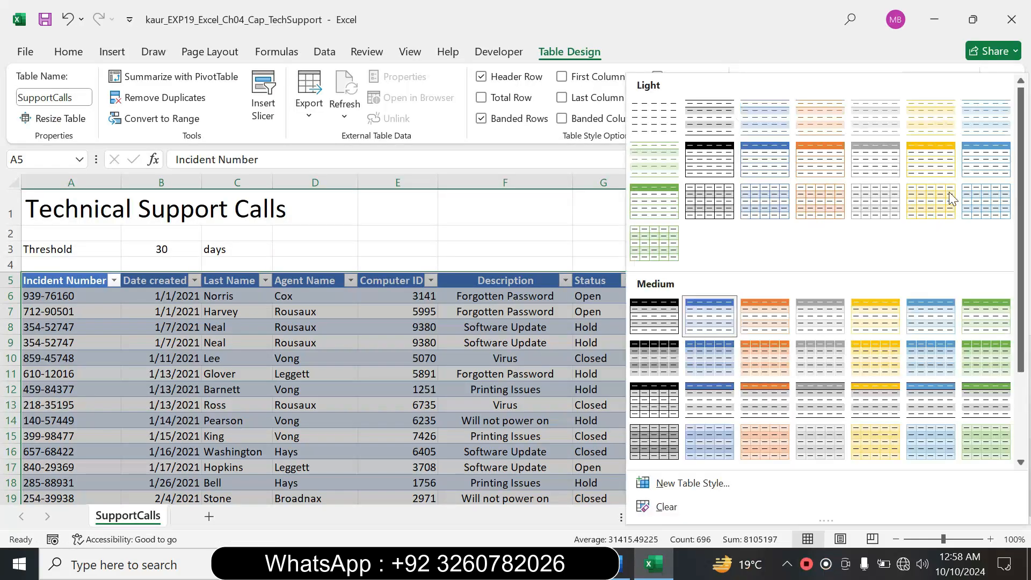
left_click(623, 564)
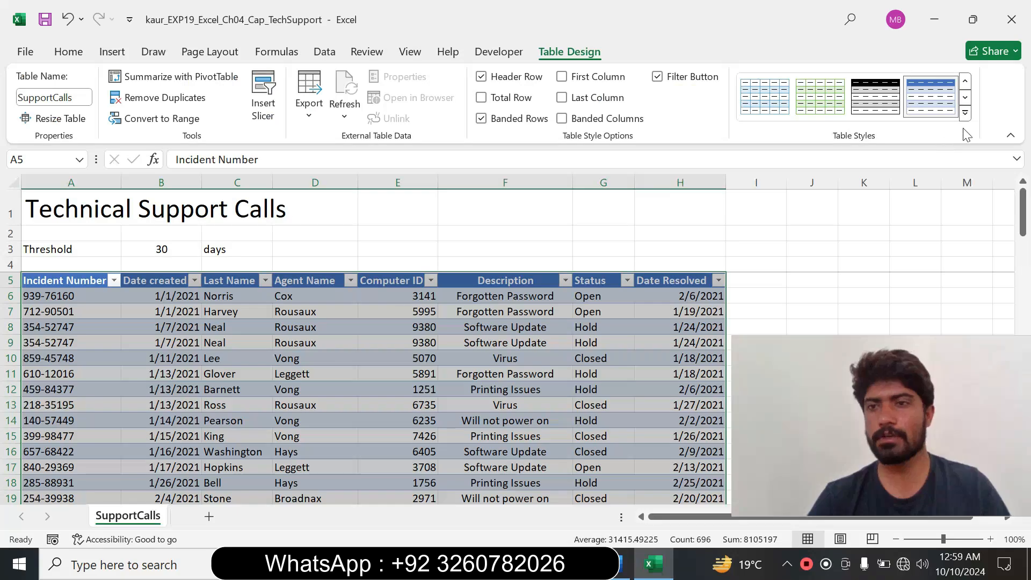
left_click(965, 113)
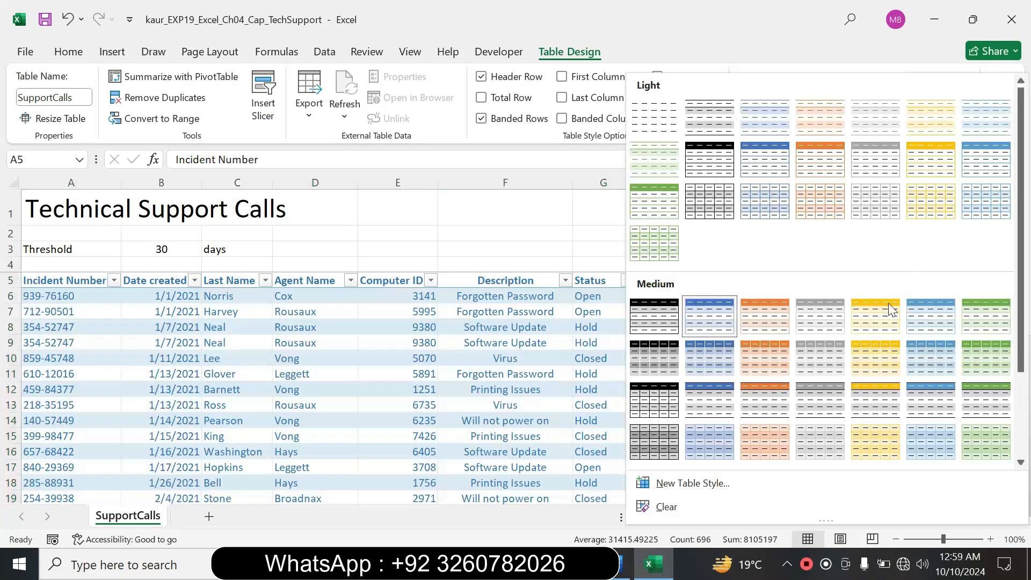
left_click(877, 352)
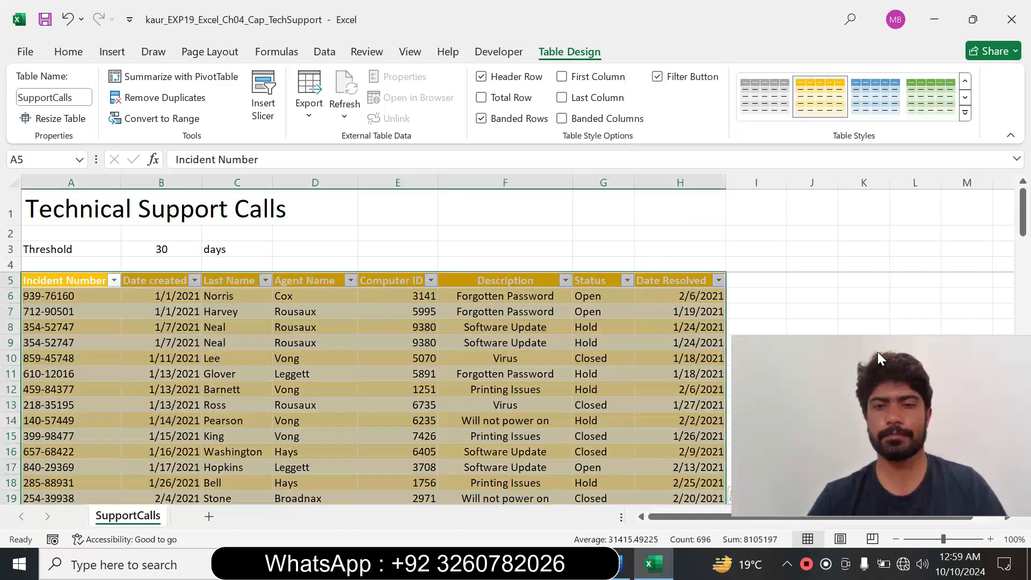
left_click(505, 390)
Switch to the Word instructions, reset the step 3 instruction text to 9 pt and remove its highlight
left_click(623, 564)
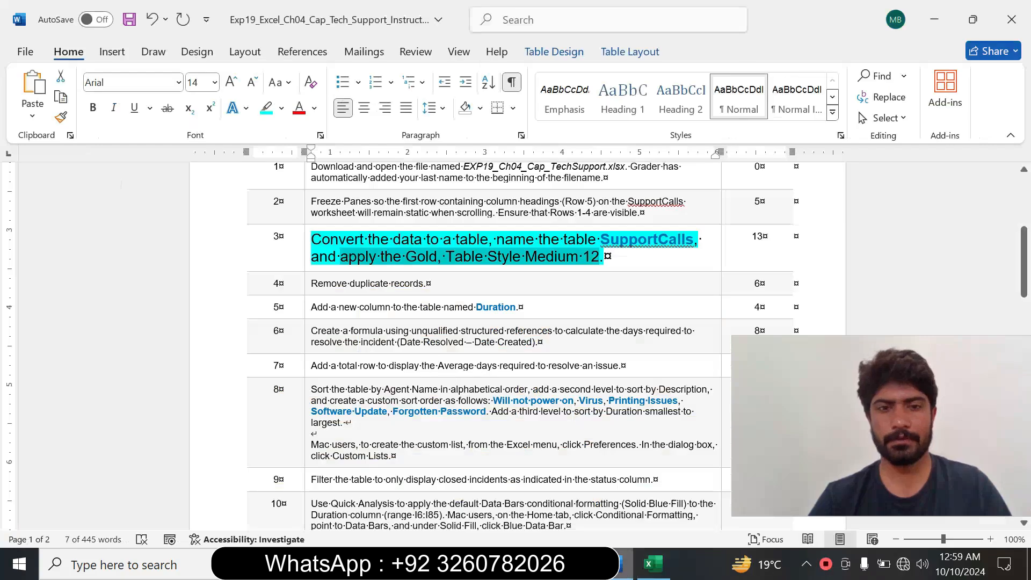
left_click(310, 261)
left_click(405, 214)
left_click(397, 243)
left_click(395, 241)
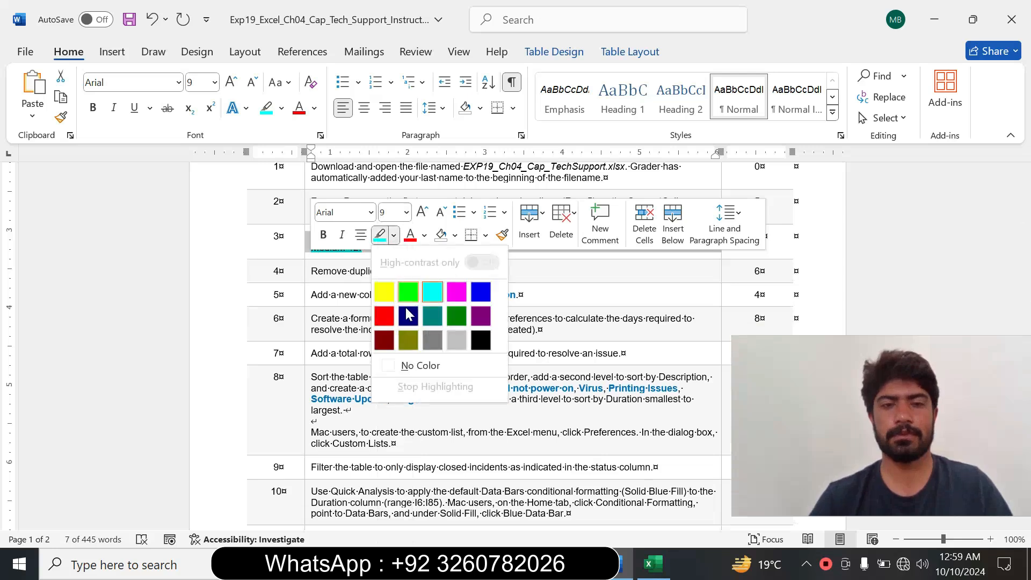
left_click(410, 365)
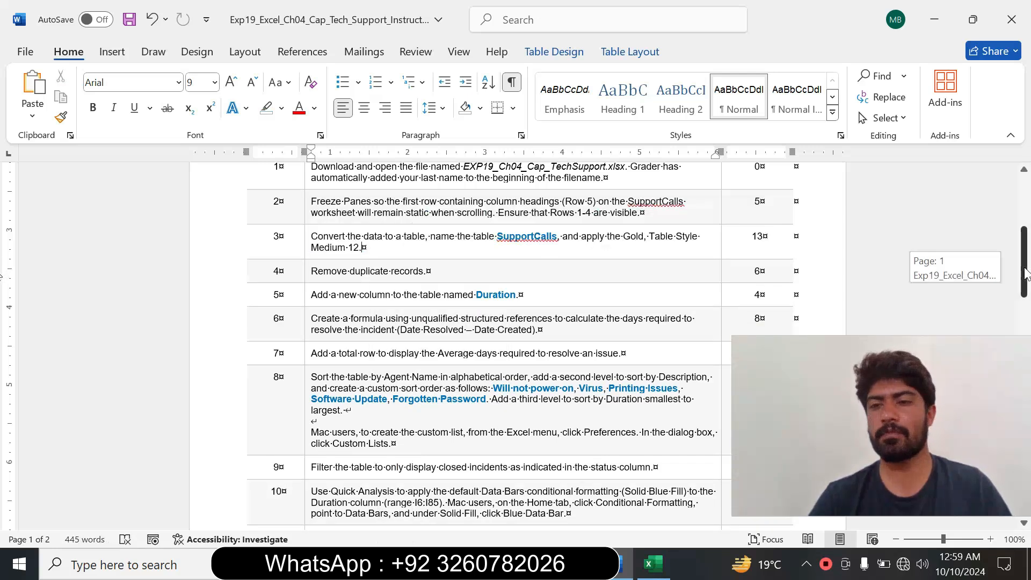
Set the step 4 instruction about removing duplicate records to 14 pt and highlight it turquoise
scroll(274, 192, "down", 2)
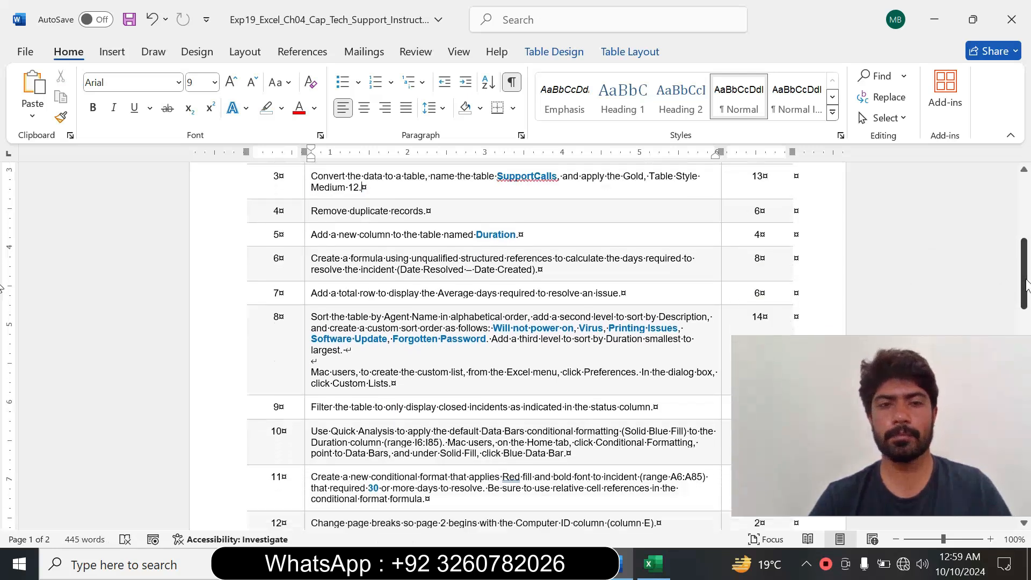
left_click(302, 211)
left_click(403, 167)
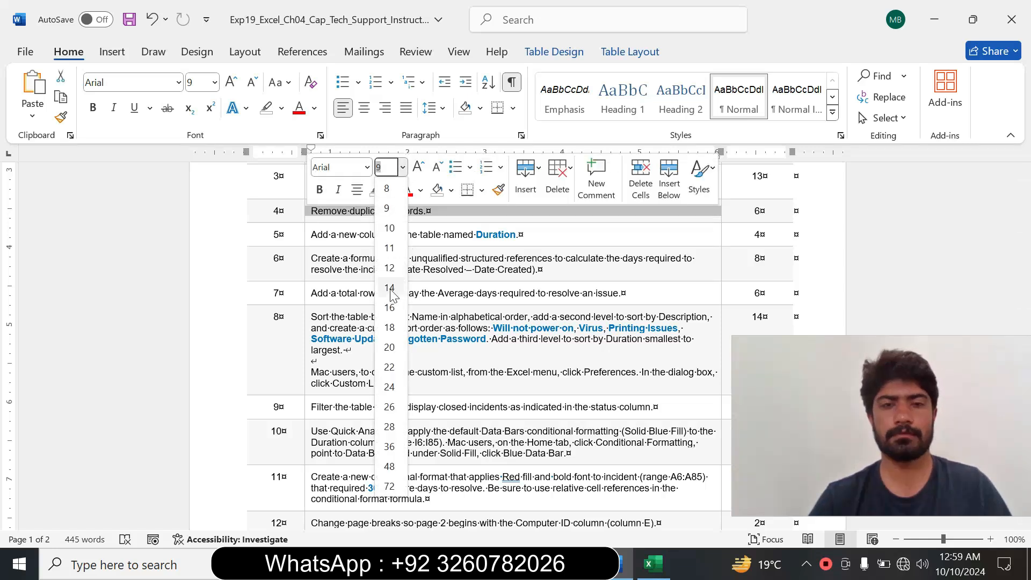
left_click(390, 284)
left_click(390, 190)
left_click(429, 246)
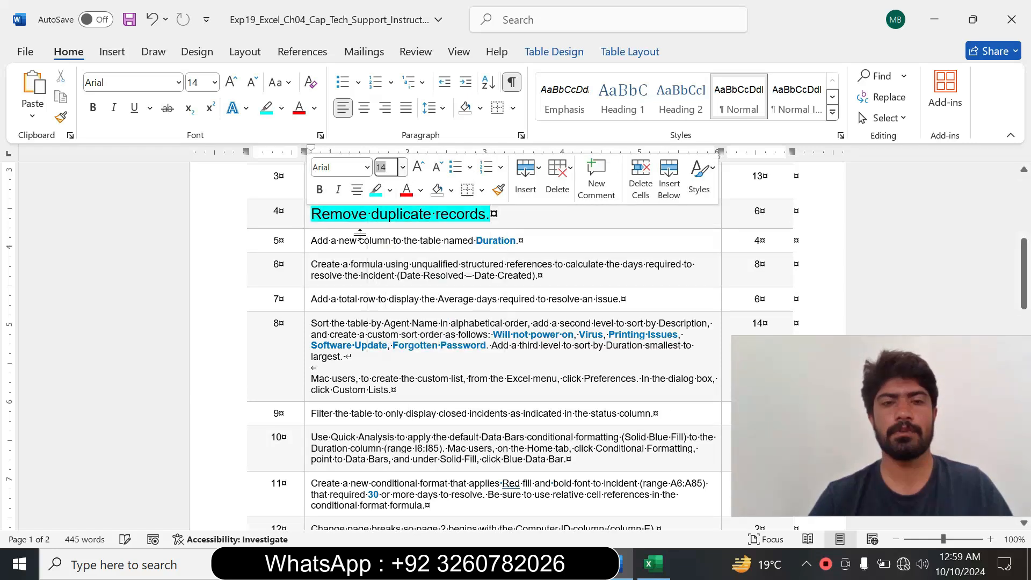
double_click(450, 214)
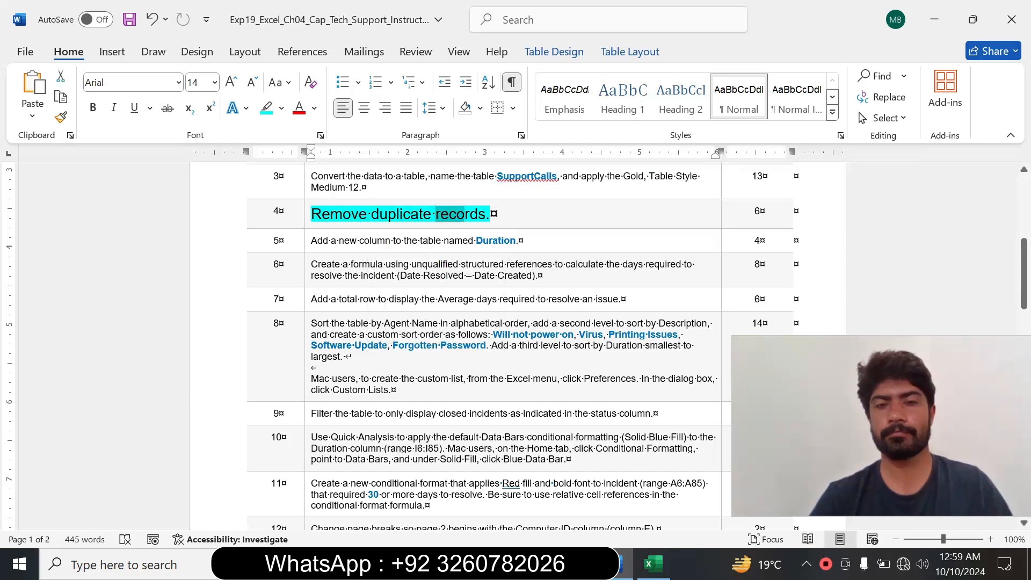
Switch to the Excel workbook and remove duplicate records from the SupportCalls table, comparing all columns
left_click(649, 567)
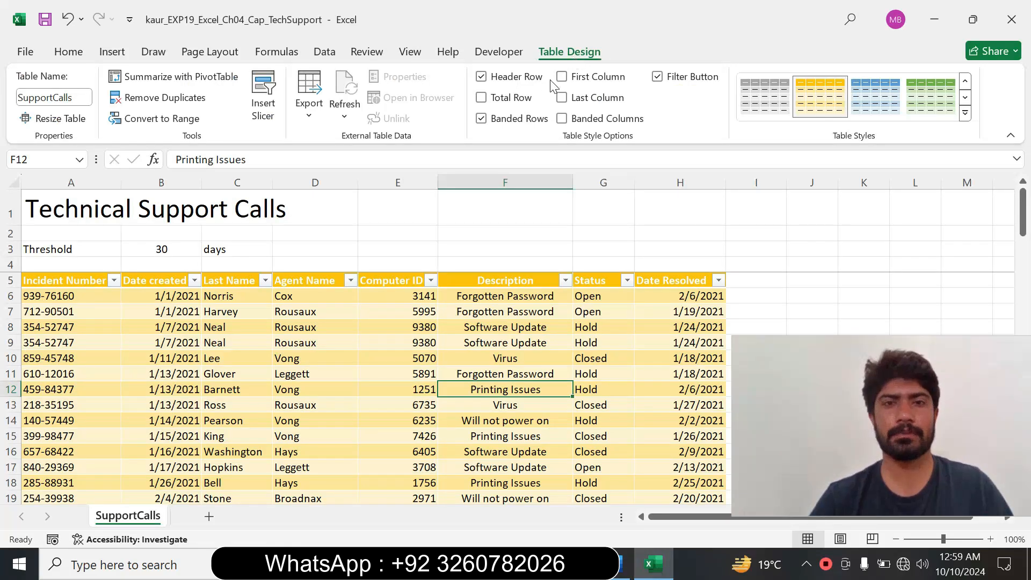
left_click(171, 99)
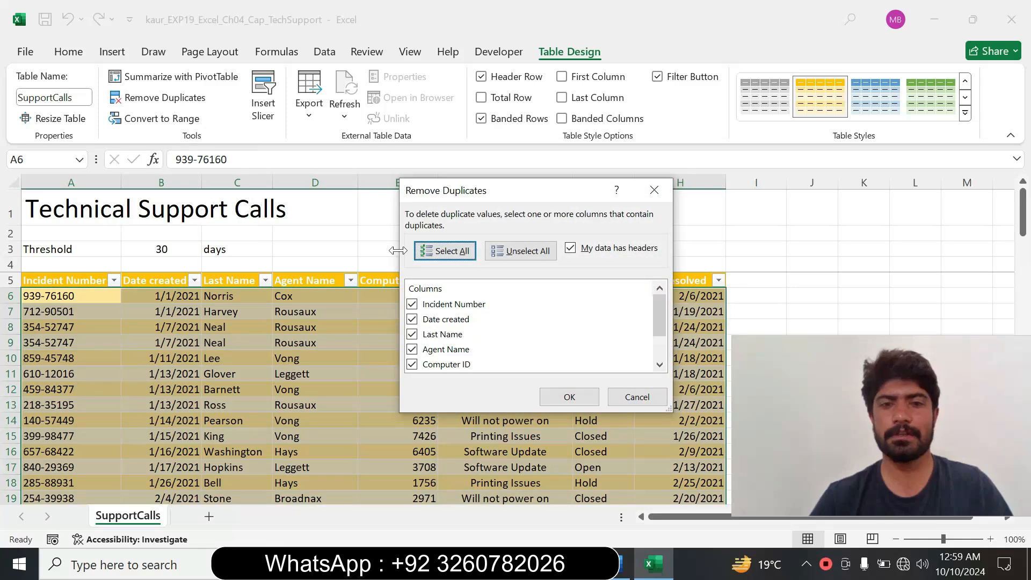
left_click(446, 252)
left_click(564, 398)
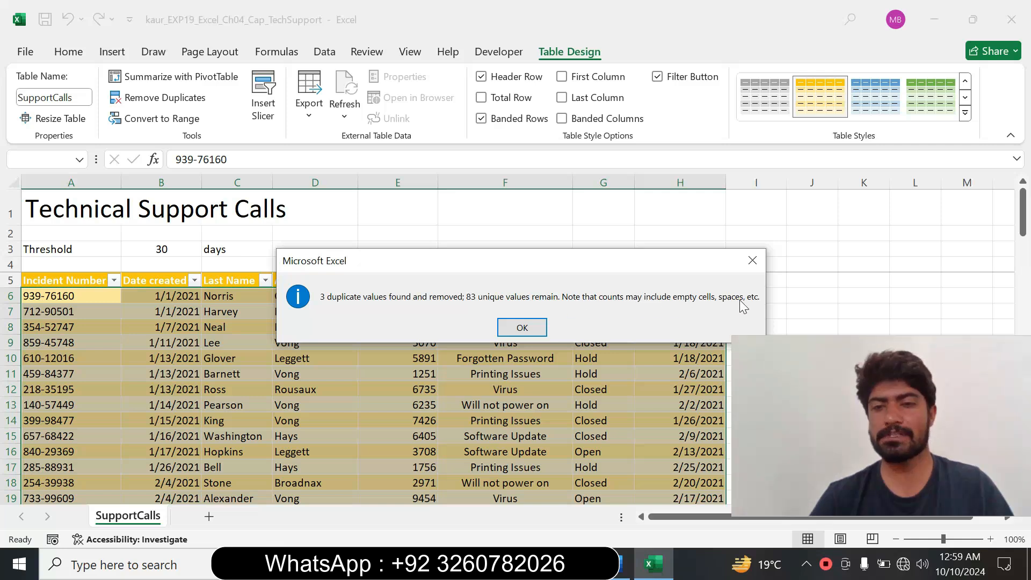
left_click(521, 328)
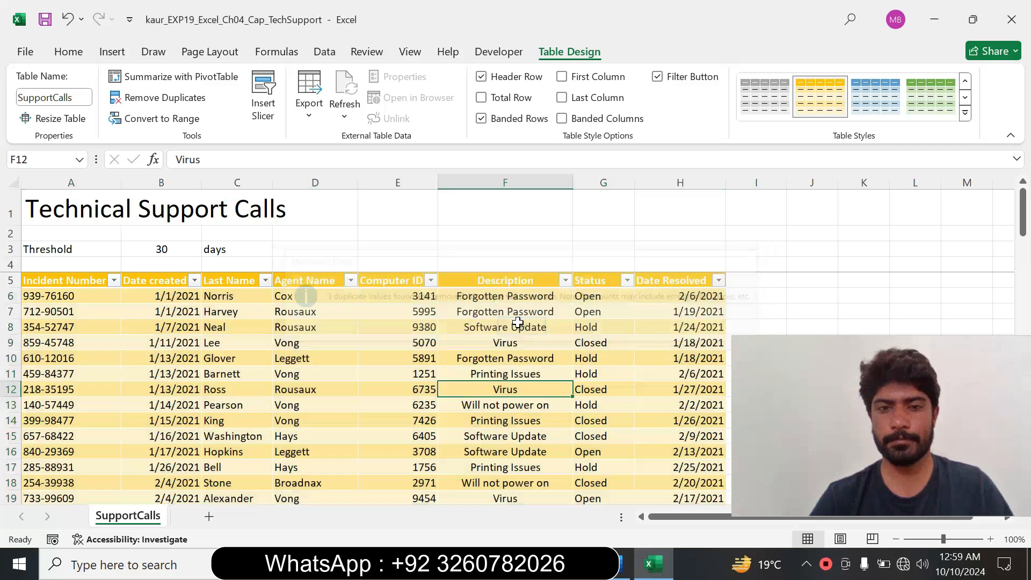
left_click(568, 323)
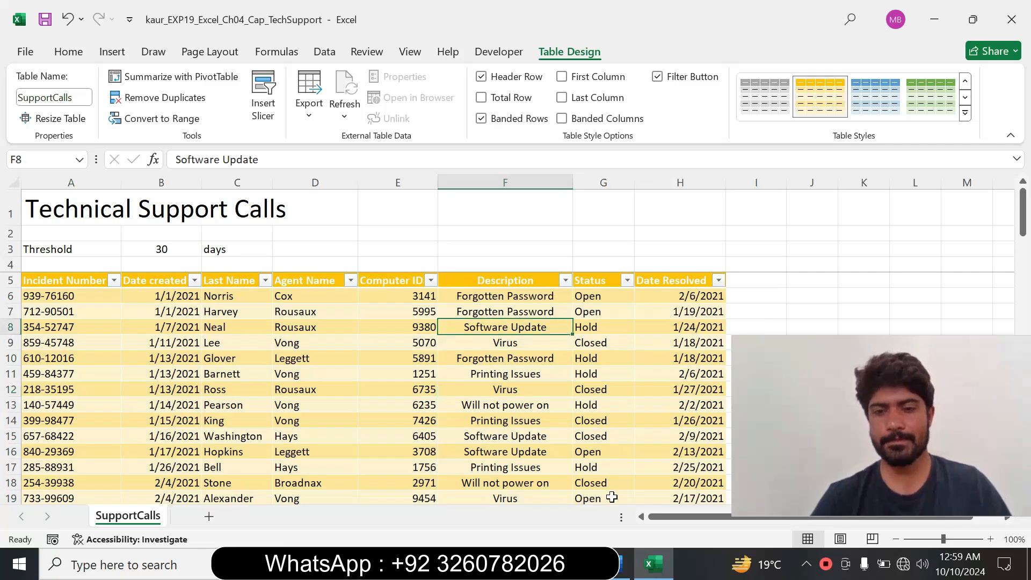
Switch back to the Word instructions, reset the step 4 instruction text to 9 pt and remove its highlight
left_click(617, 567)
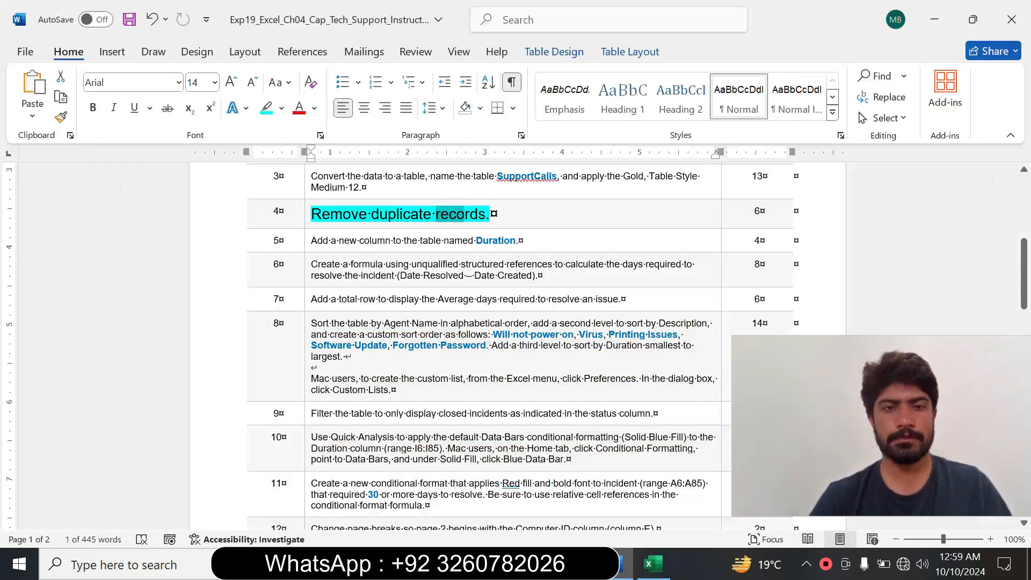
left_click(307, 222)
left_click(404, 171)
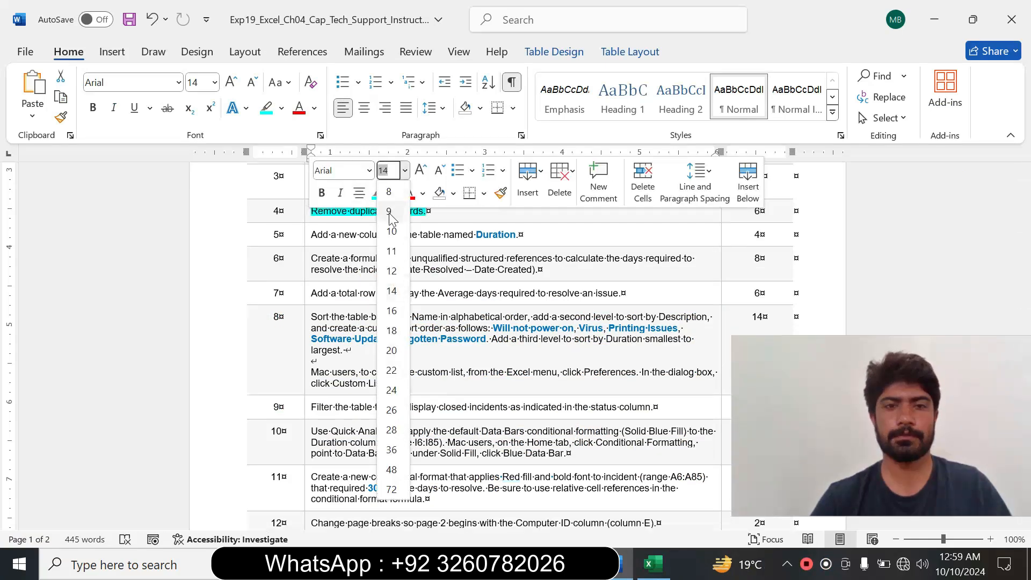
left_click(391, 211)
left_click(393, 194)
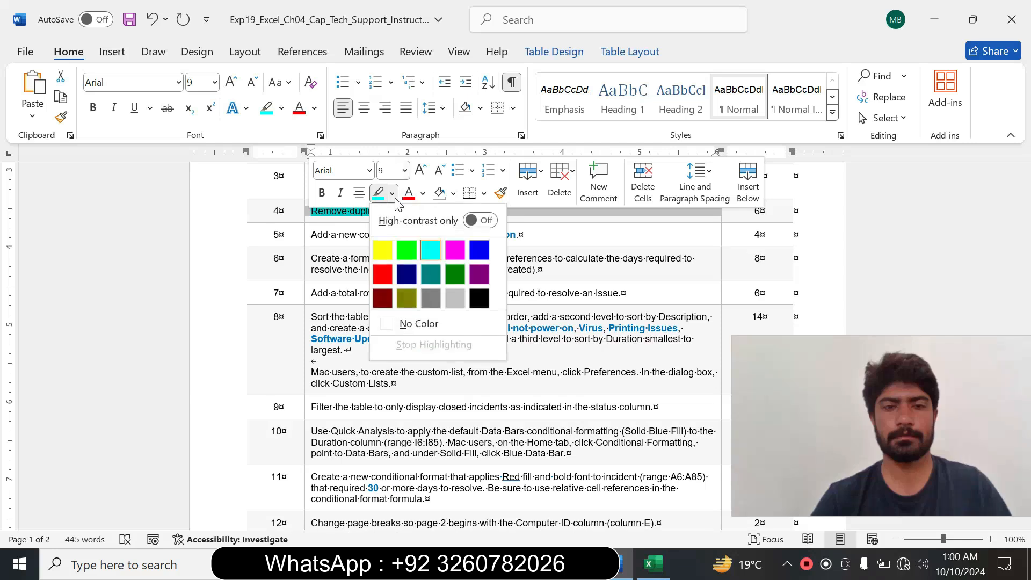
left_click(421, 323)
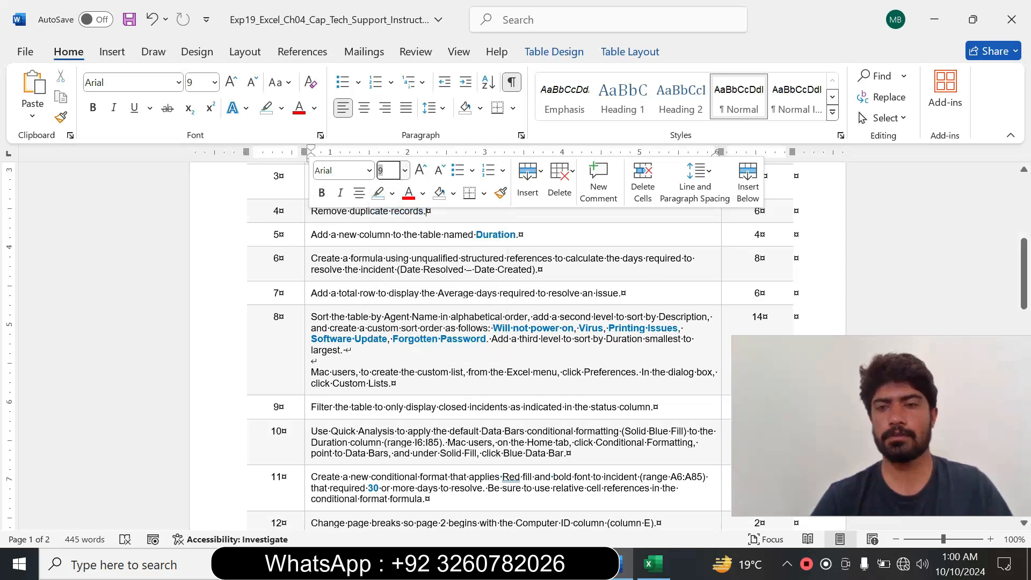
scroll(516, 344, "down", 1)
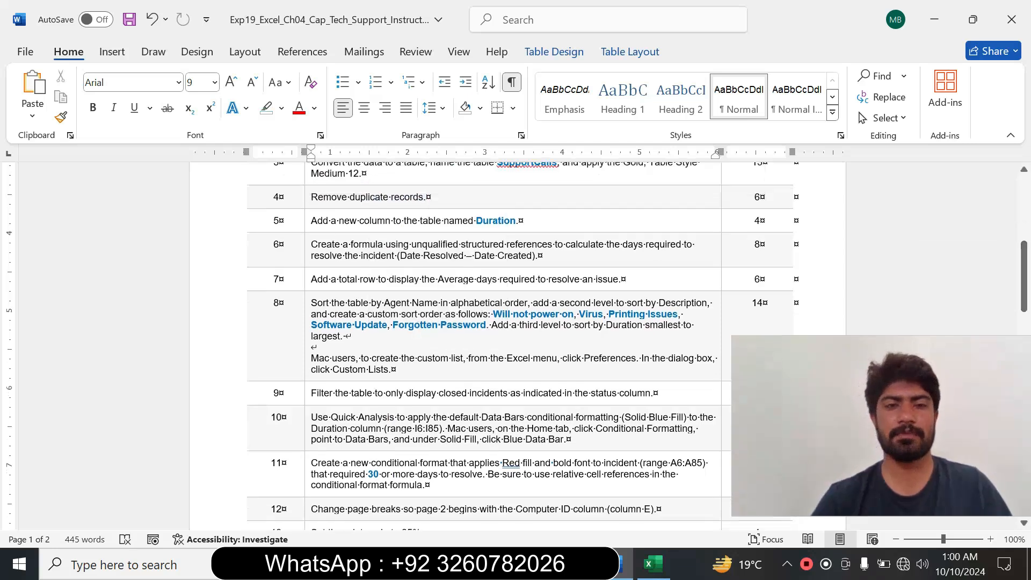
Set the step 5 instruction about adding the Duration column to 14 pt and highlight it turquoise
triple_click(324, 225)
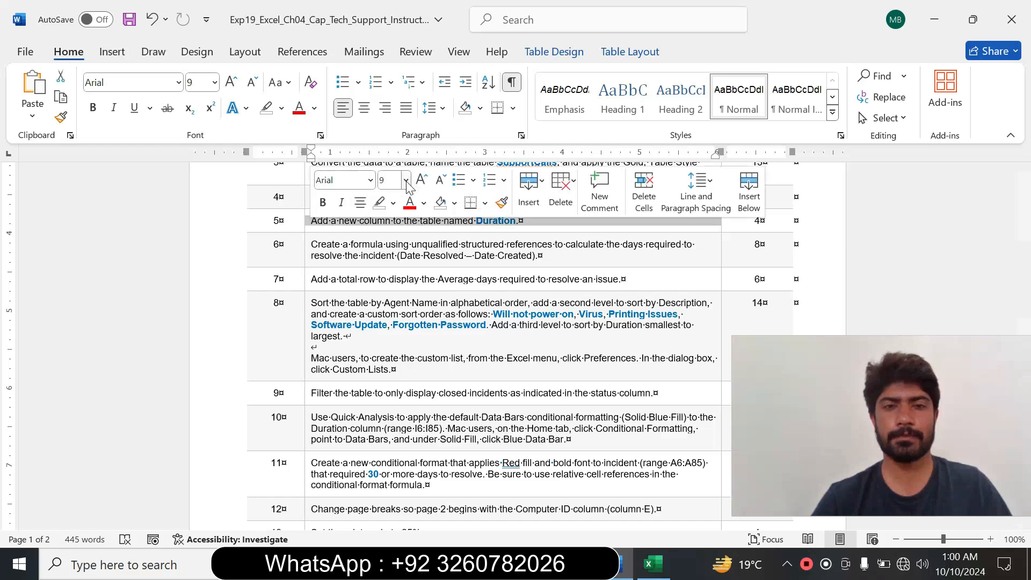
left_click(406, 184)
left_click(407, 232)
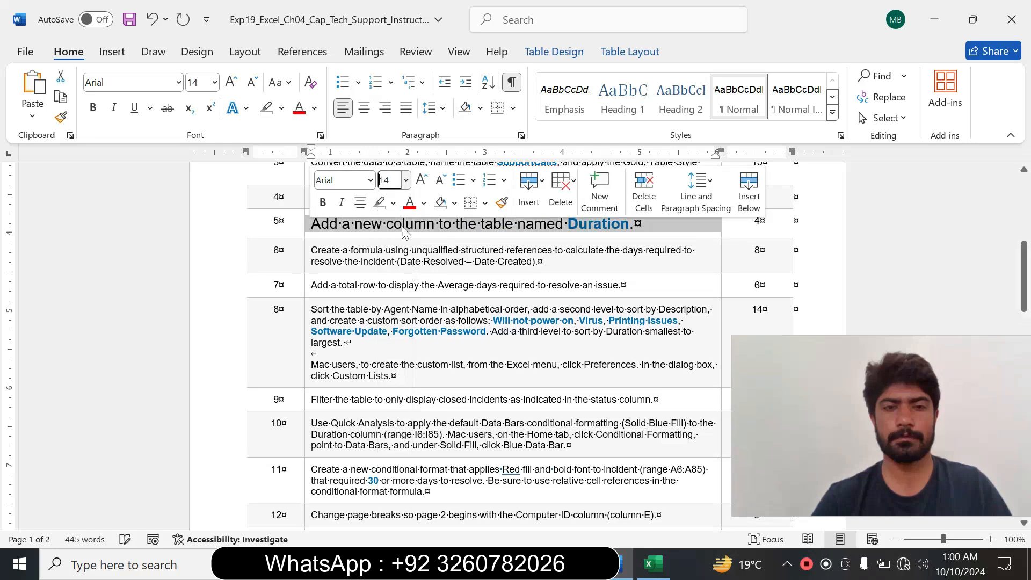
left_click(393, 202)
left_click(430, 258)
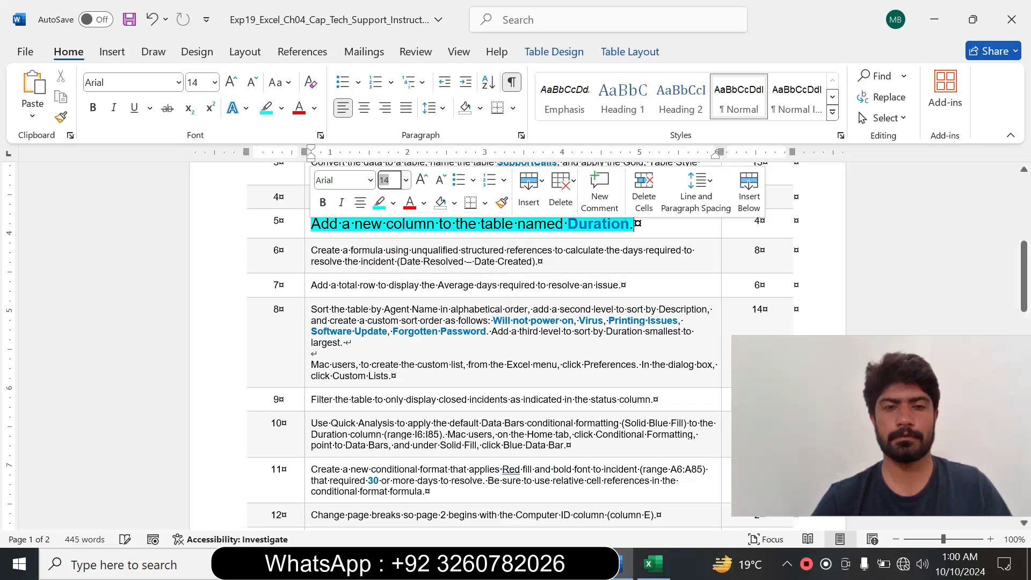
left_click(340, 250)
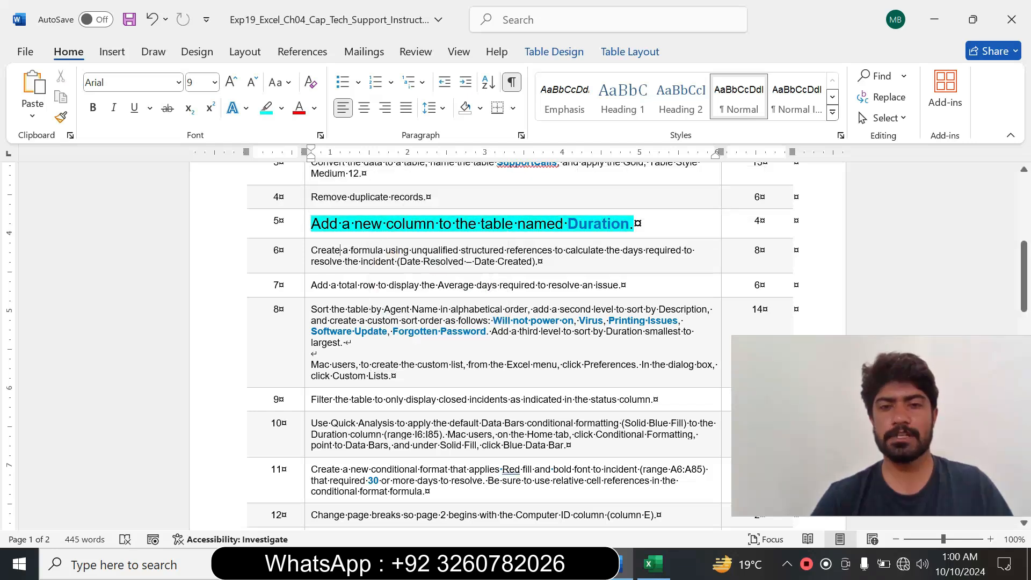
left_click_drag(567, 223, 628, 223)
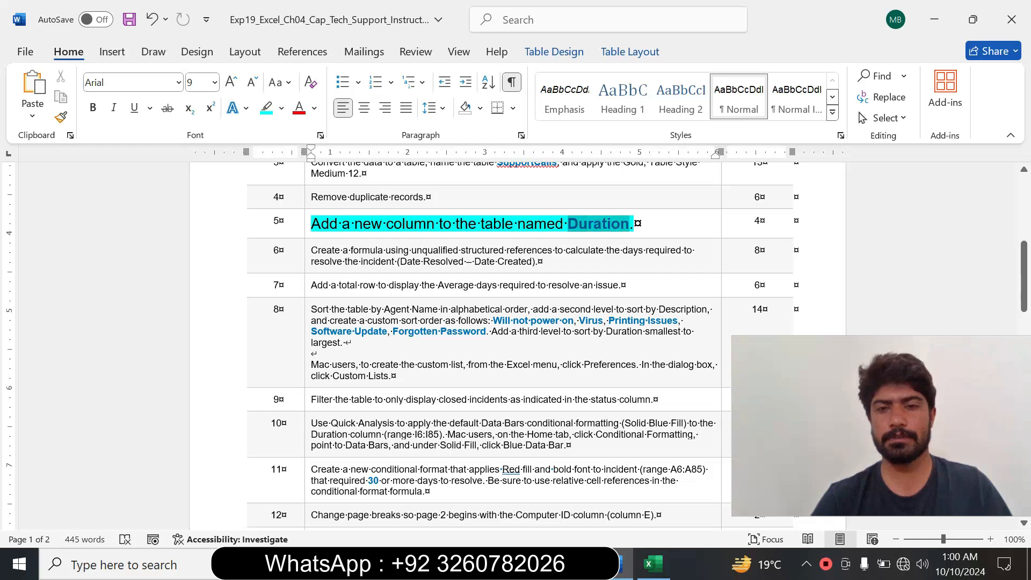
left_click_drag(628, 223, 626, 225)
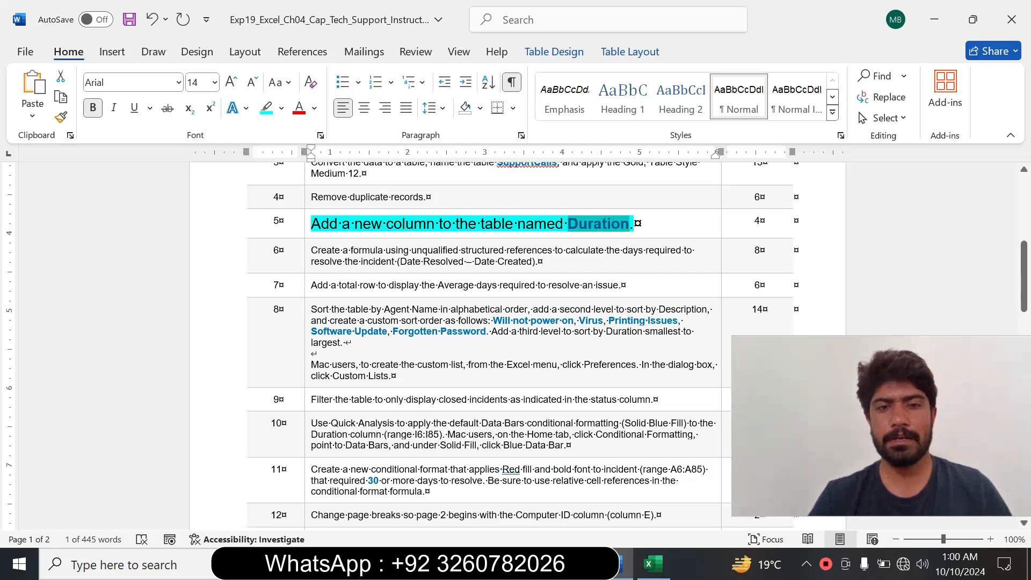
left_click_drag(354, 224, 517, 223)
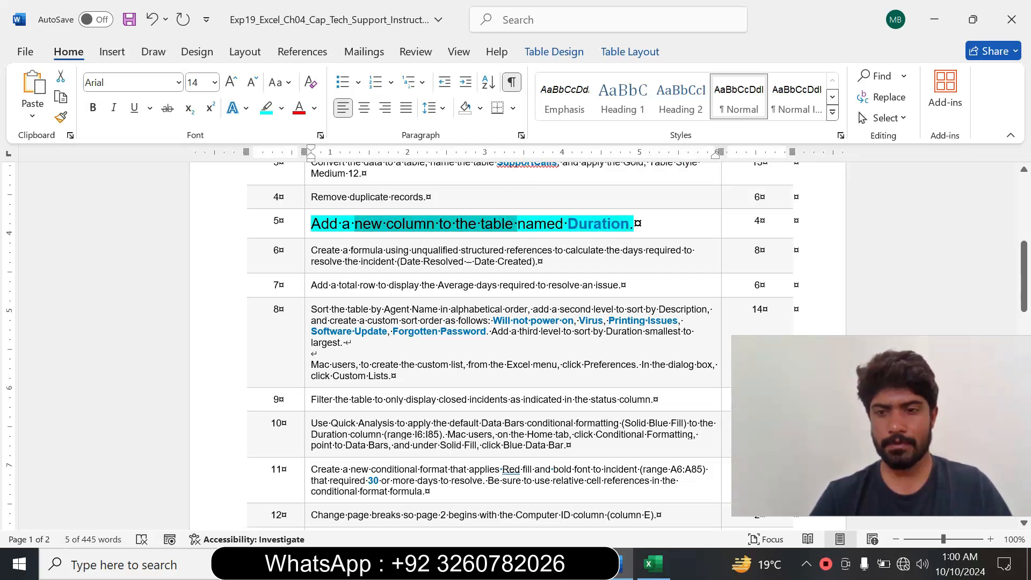
Switch to the Excel workbook and add a new table column named Duration in cell I5, beside Date Resolved
left_click(652, 564)
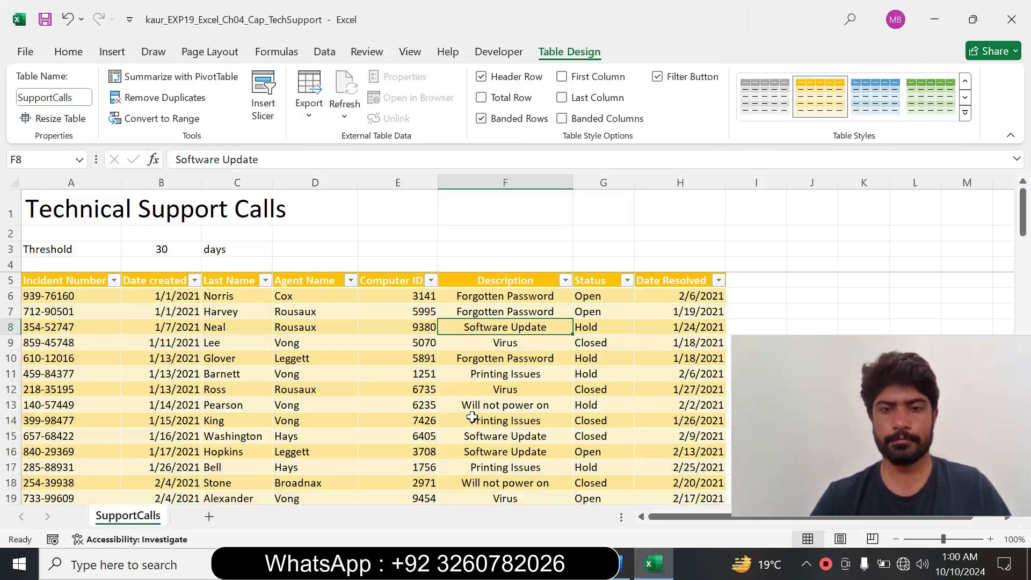
left_click(744, 278)
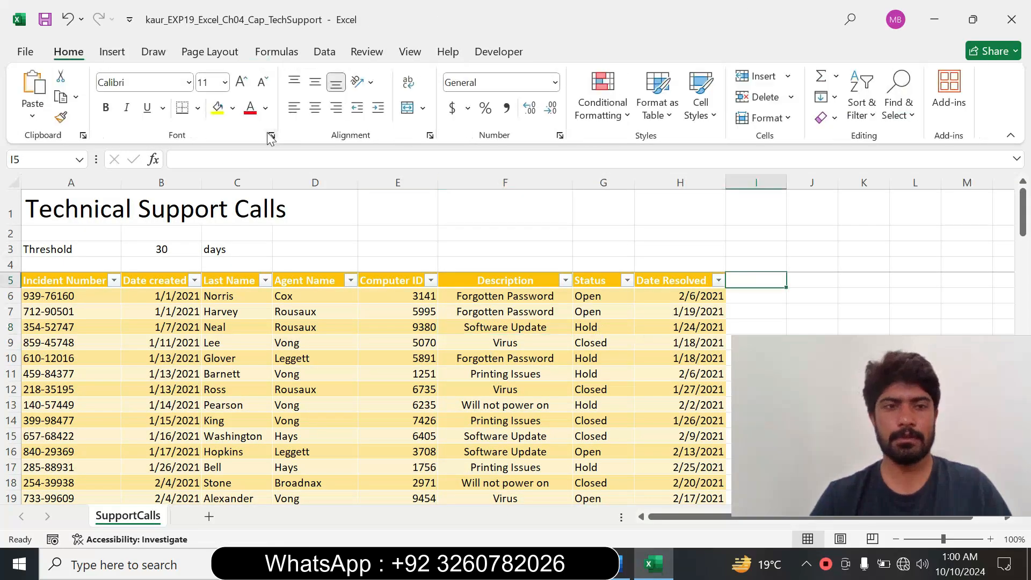
left_click(176, 159)
type("Duration")
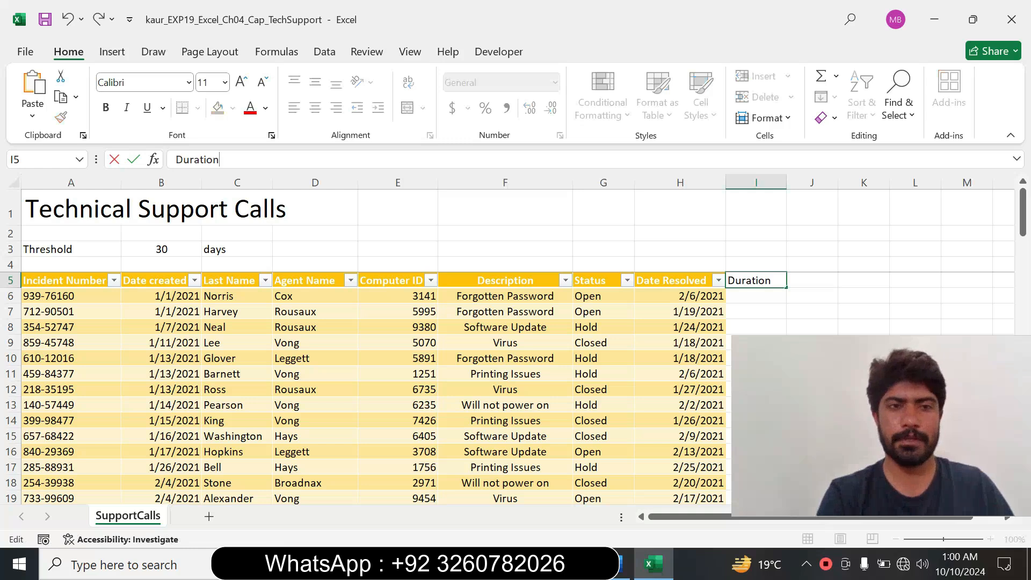
key("Return")
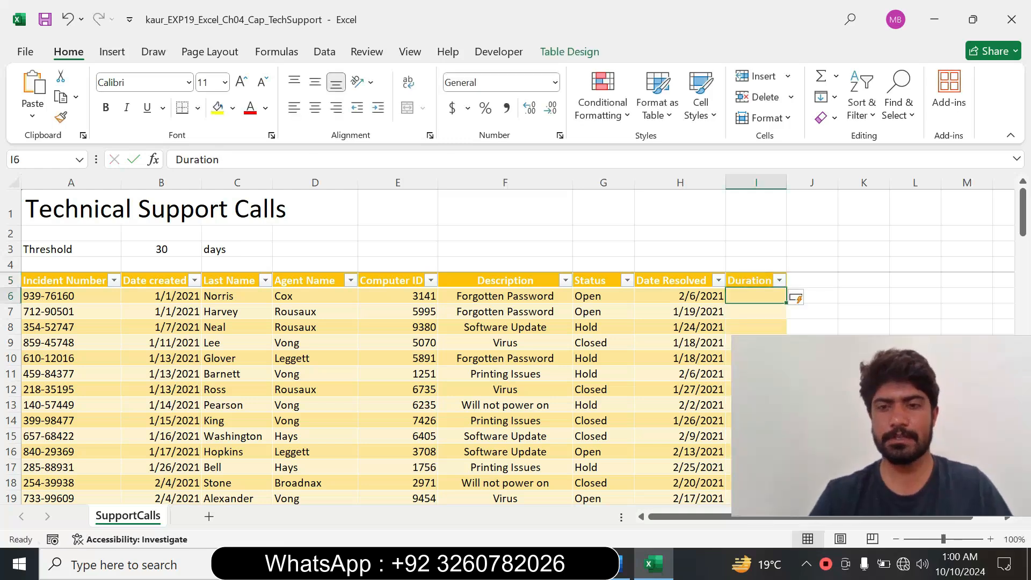
left_click(669, 406)
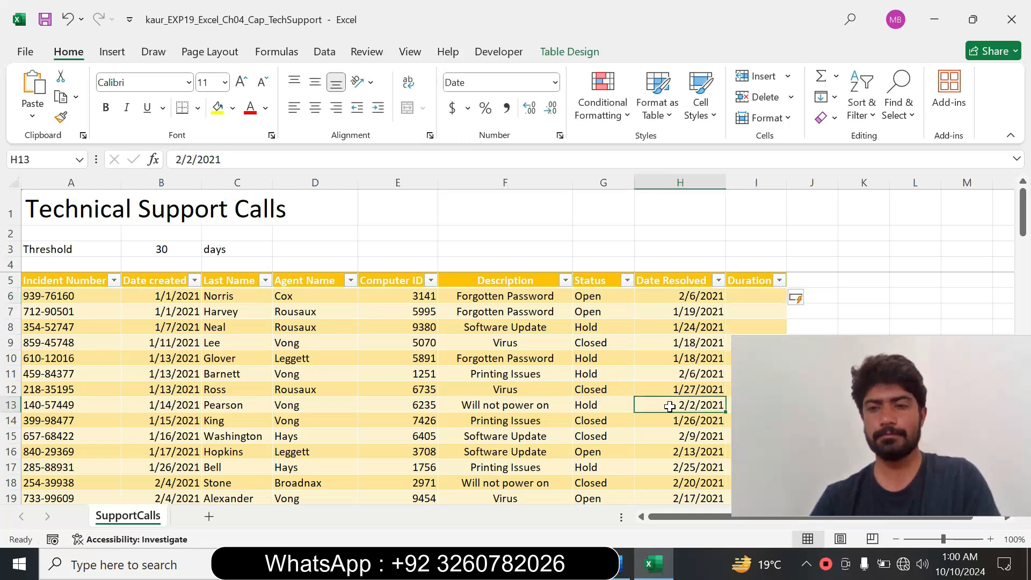
Switch back to the Word instructions, reset the step 5 instruction text to 9 pt and remove its highlight
left_click(624, 563)
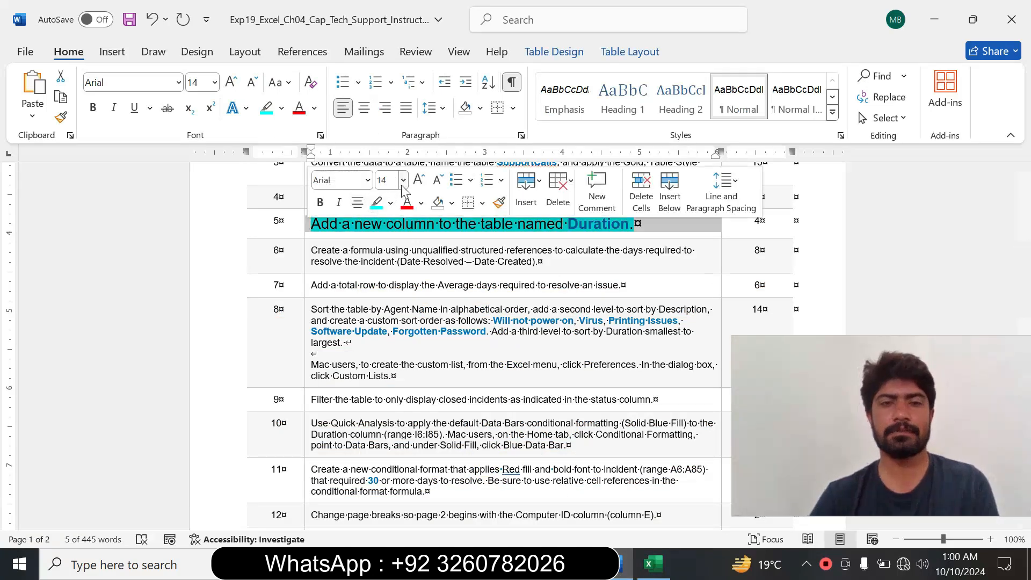
left_click(403, 180)
left_click(387, 220)
left_click(391, 203)
left_click(518, 221)
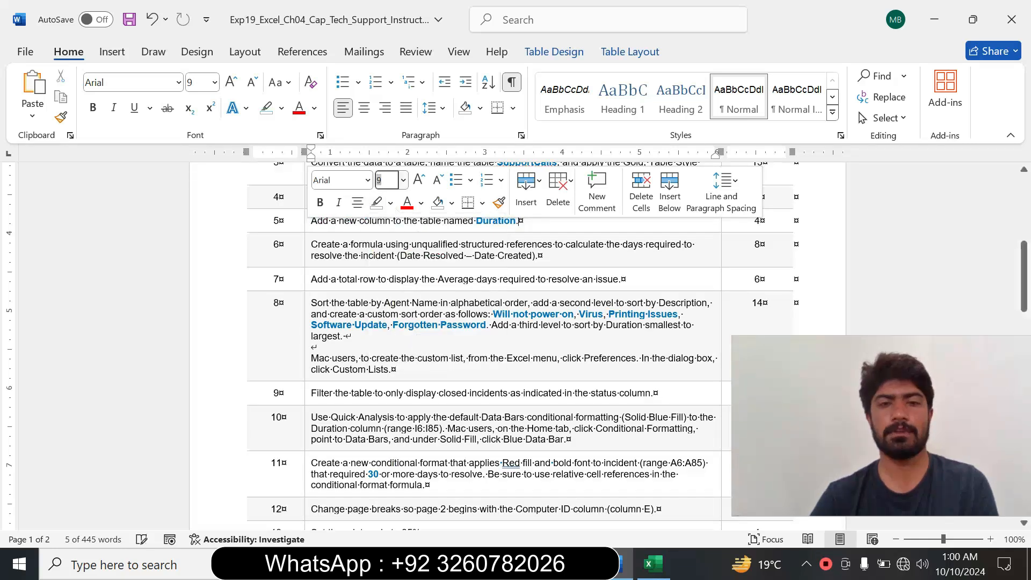
Set the step 6 instruction about the structured-reference formula to 14 pt and highlight it turquoise
left_click_drag(1022, 276, 1023, 279)
left_click(302, 246)
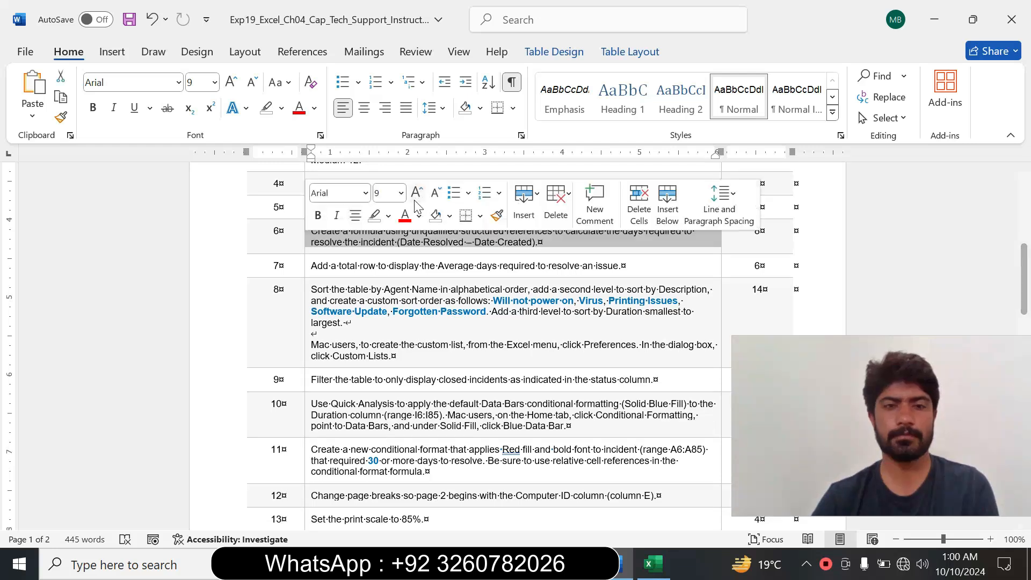
left_click(401, 192)
left_click(388, 314)
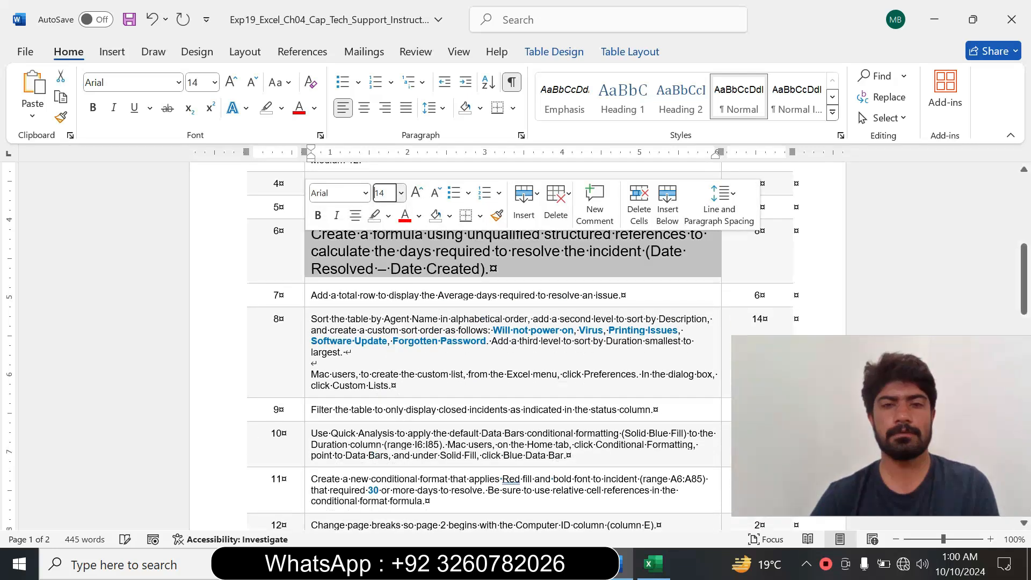
left_click(387, 216)
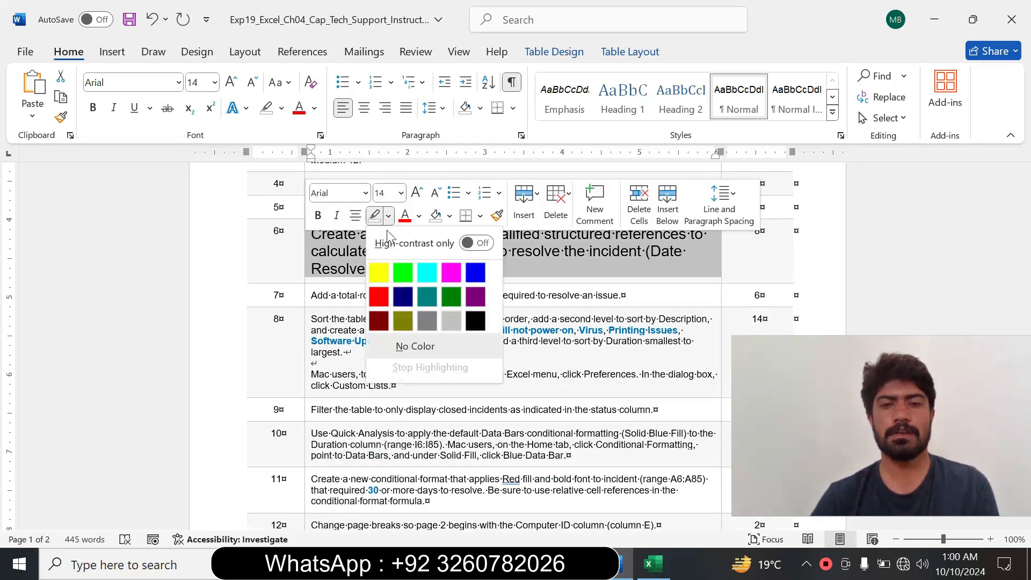
left_click(428, 273)
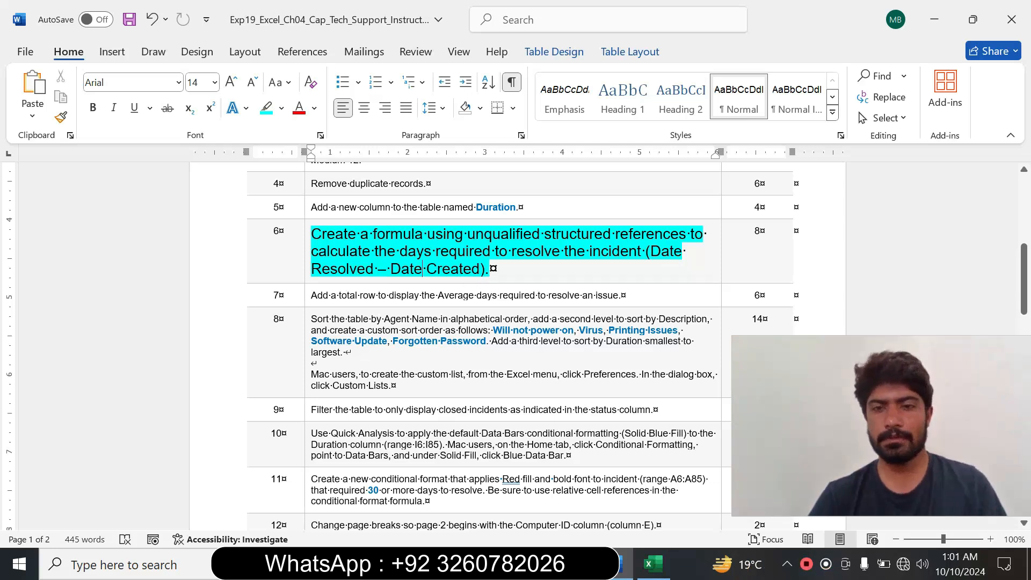
left_click_drag(490, 268, 649, 250)
left_click(391, 268)
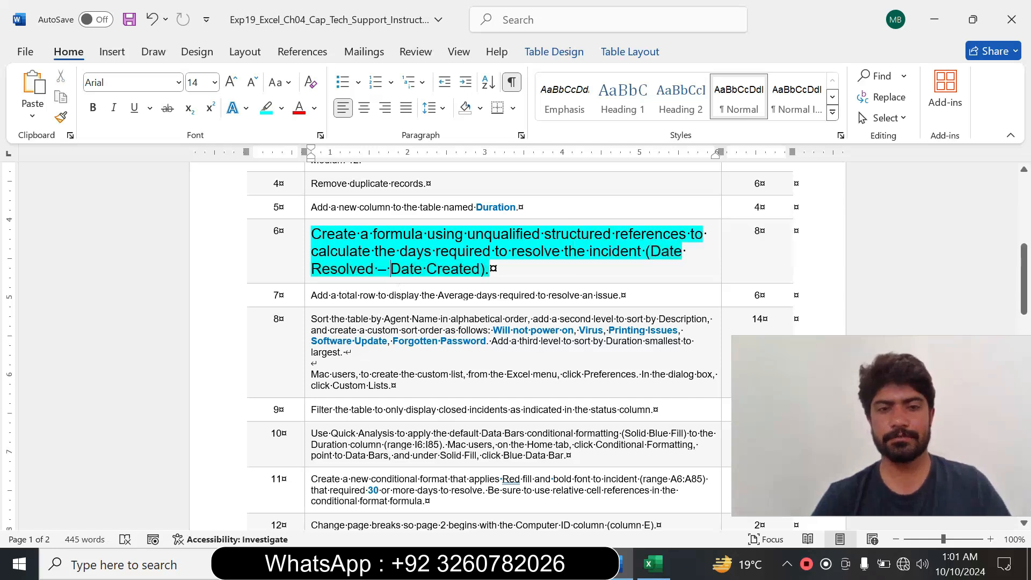
left_click_drag(372, 234, 541, 235)
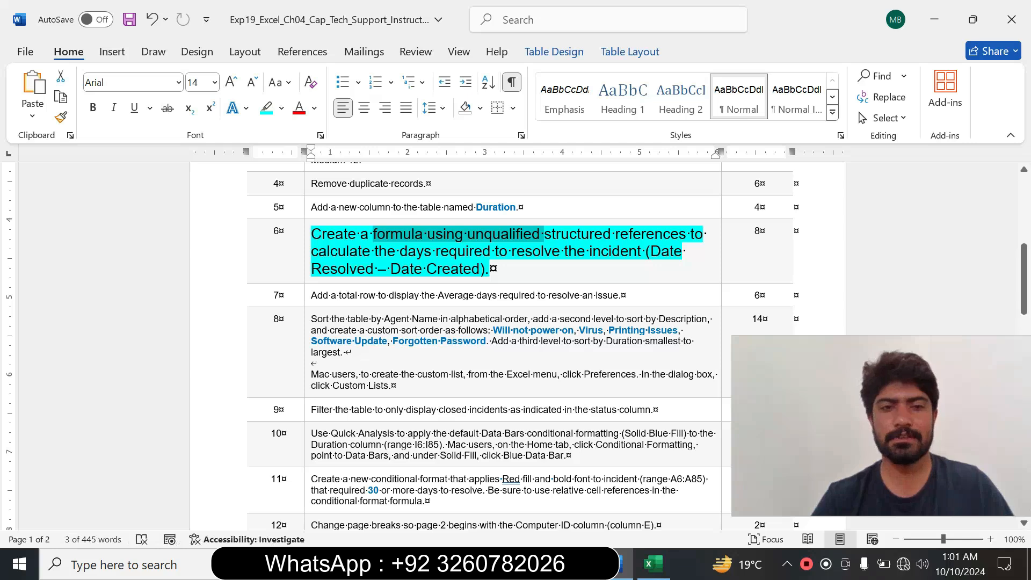
left_click_drag(374, 251, 435, 251)
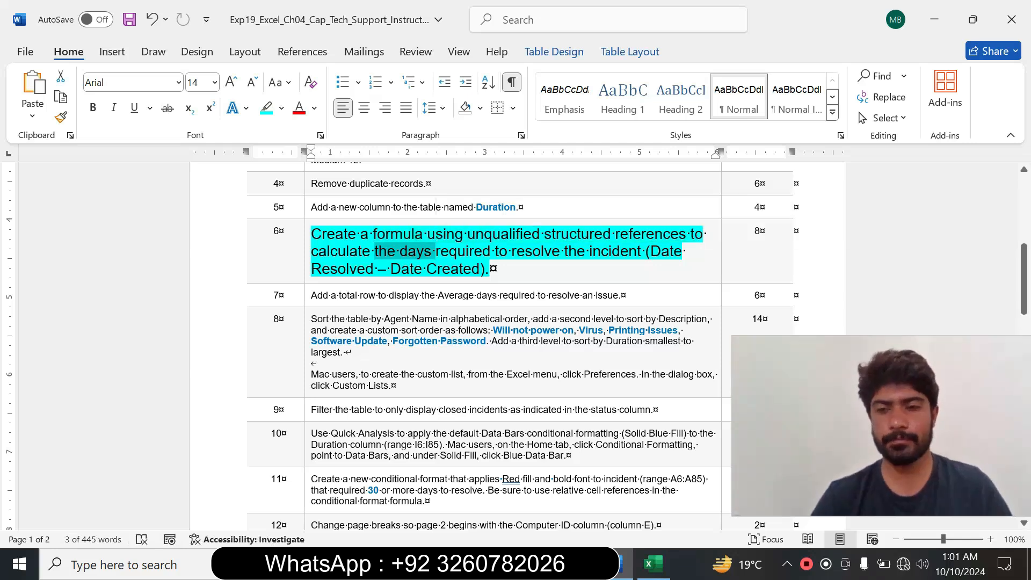
Switch to the Excel workbook and enter =[@[Date Resolved]]-[@[Date created]] in cell I6 of the Duration column
left_click(654, 563)
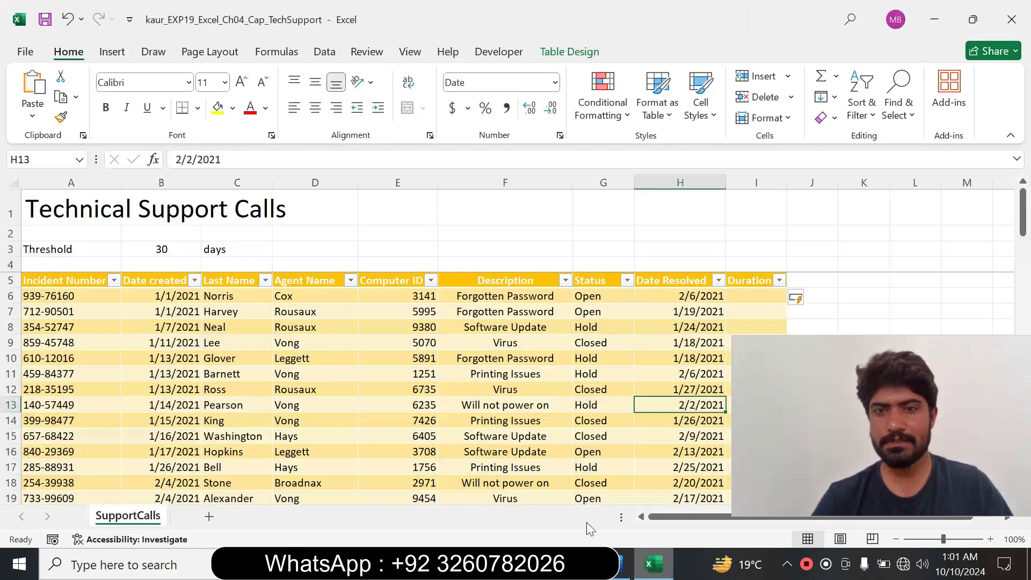
left_click(741, 299)
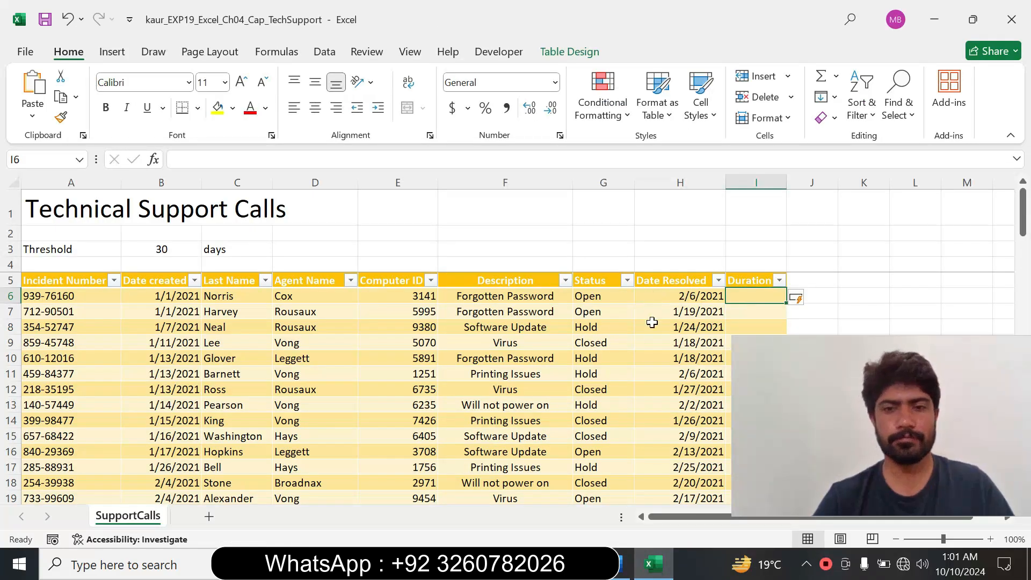
mouse_move(622, 565)
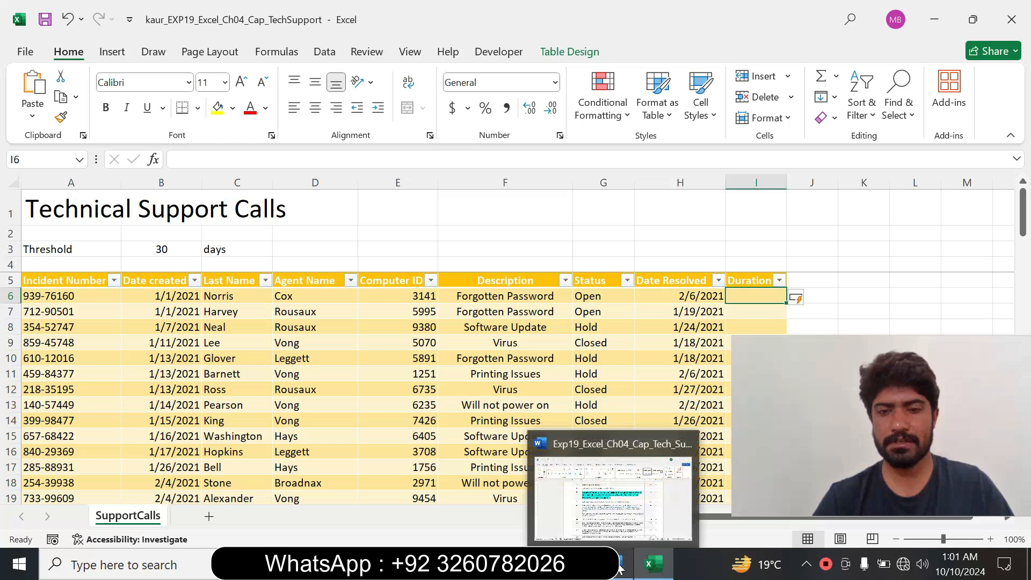
left_click(610, 480)
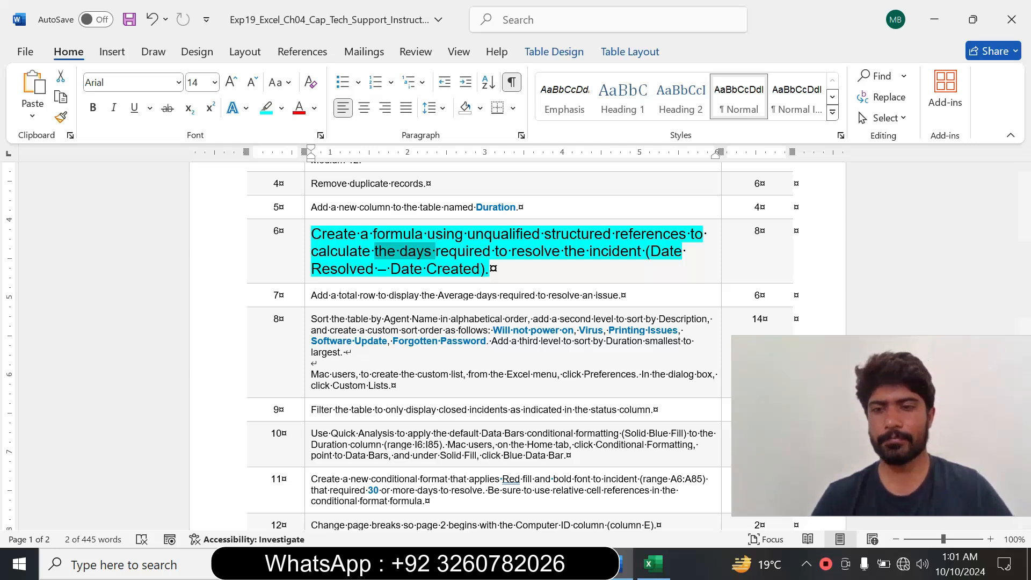
mouse_move(660, 569)
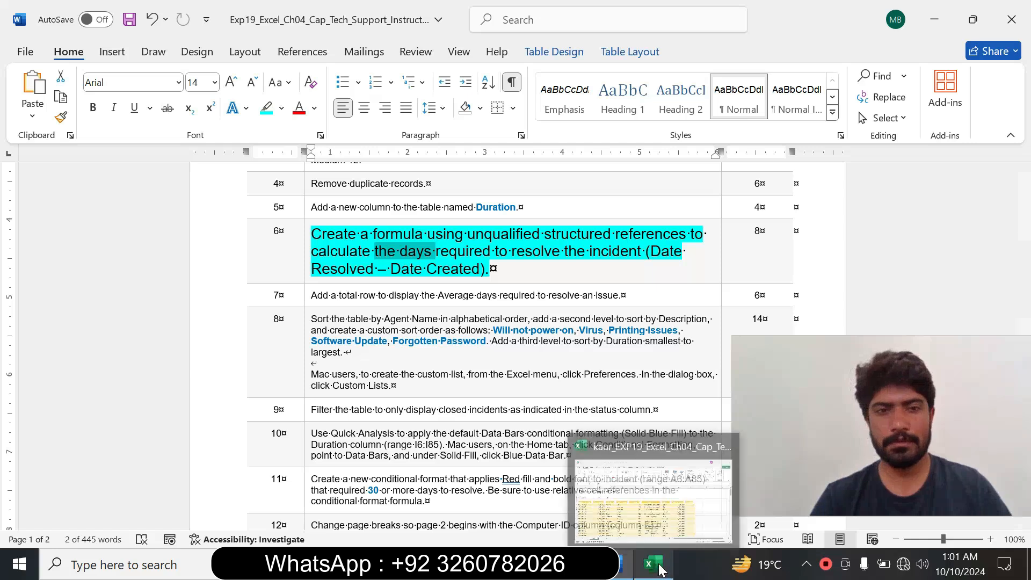
left_click(657, 507)
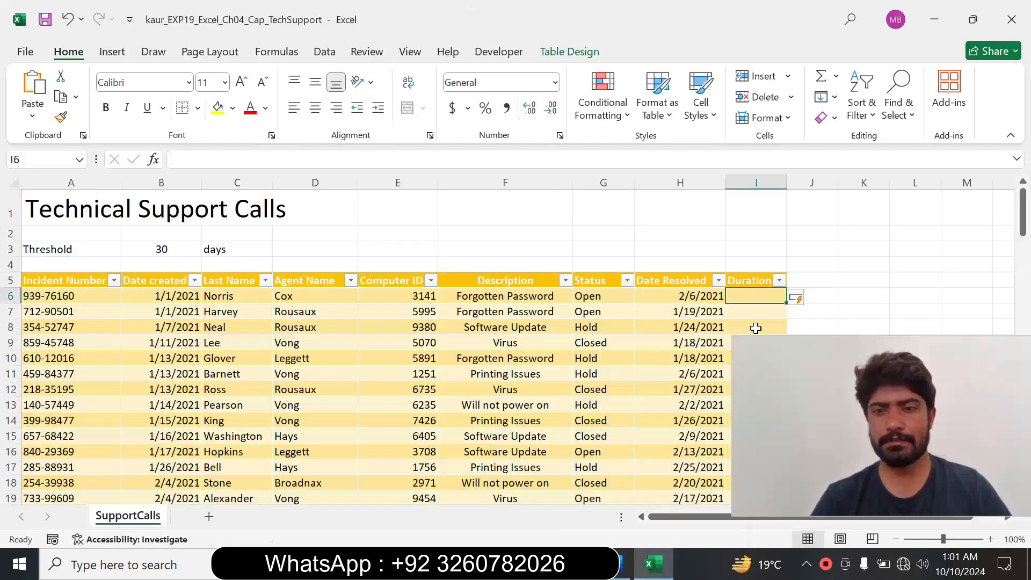
type("=")
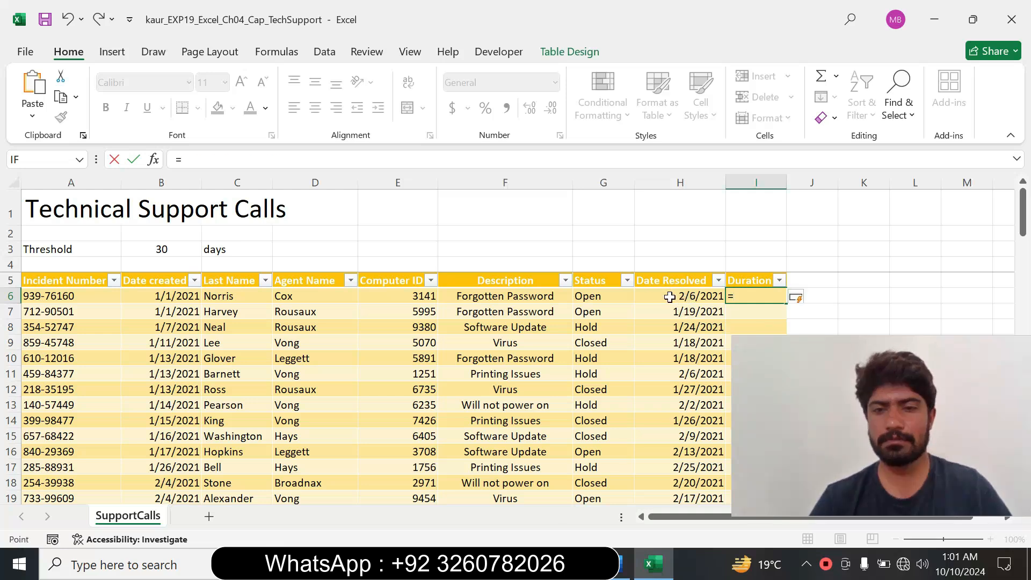
left_click(669, 297)
type("-")
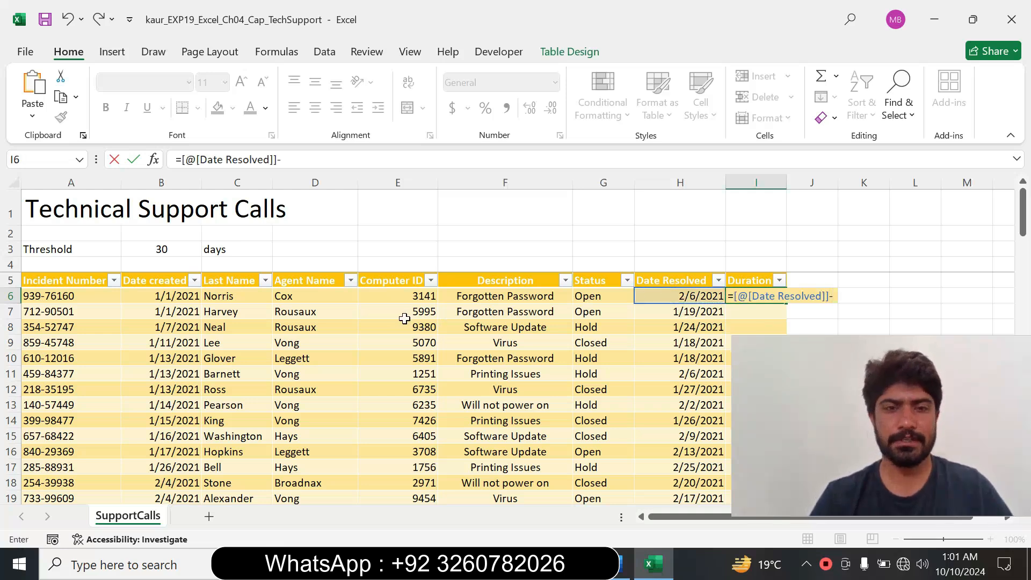
left_click(167, 300)
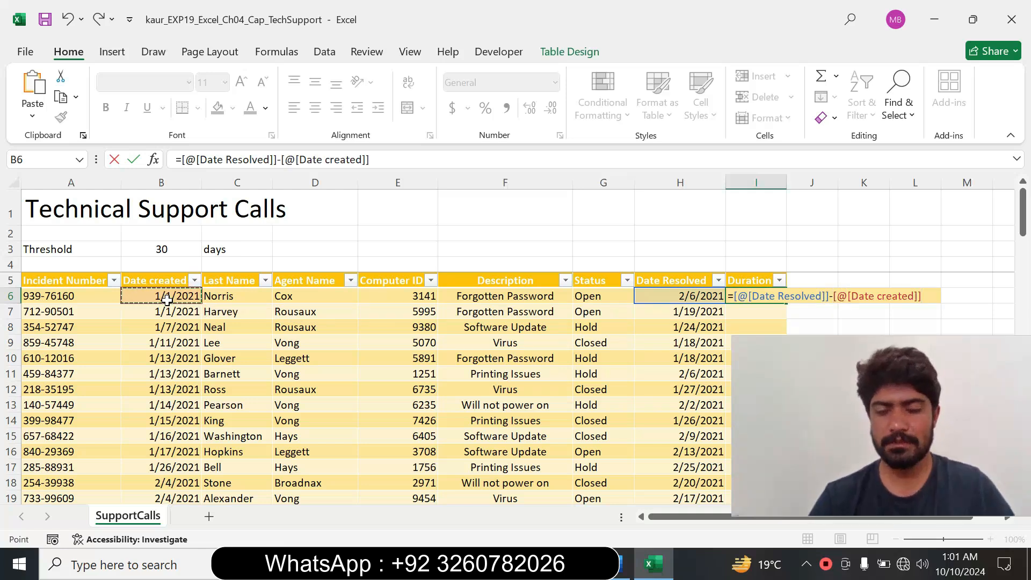
key("Return")
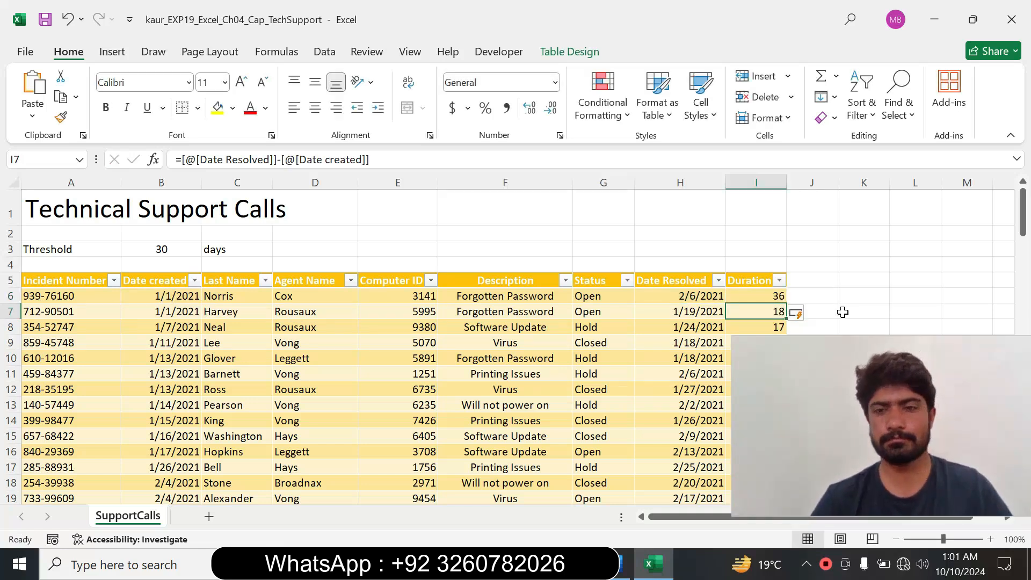
Switch to the Word instructions, reset the step 6 instruction text to 9 pt and remove its highlight
left_click(624, 560)
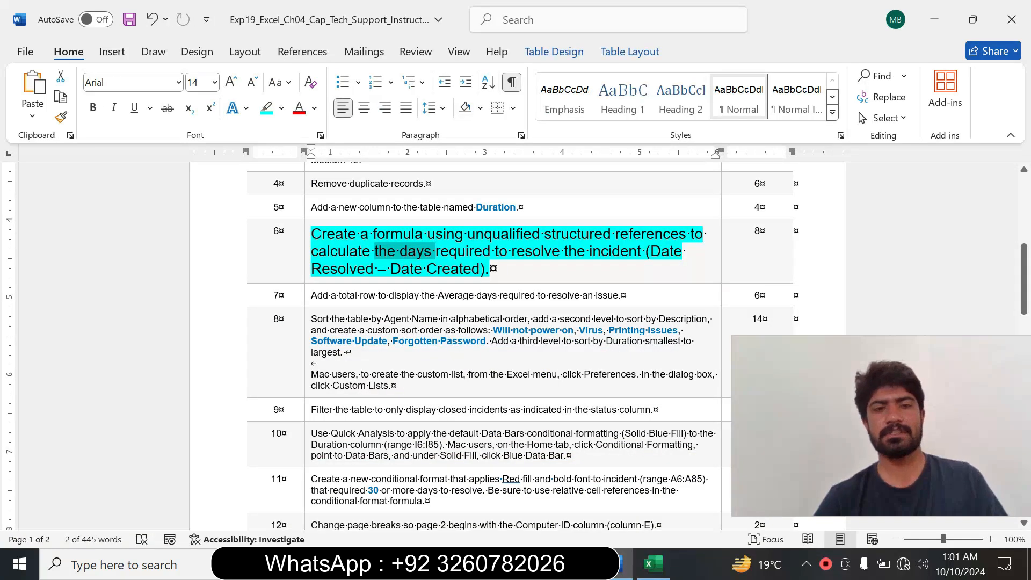
left_click(306, 269)
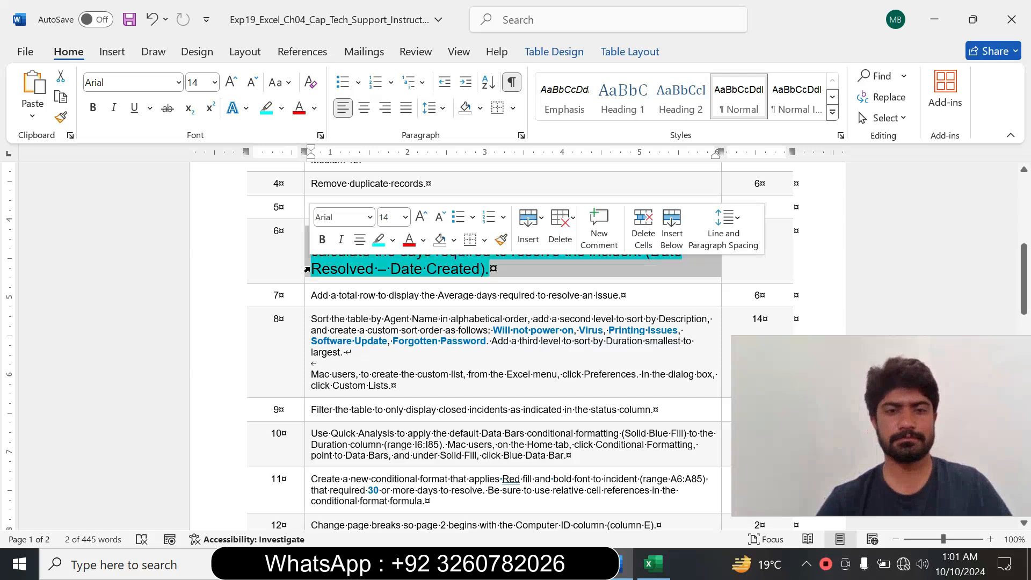
left_click(405, 217)
left_click(389, 258)
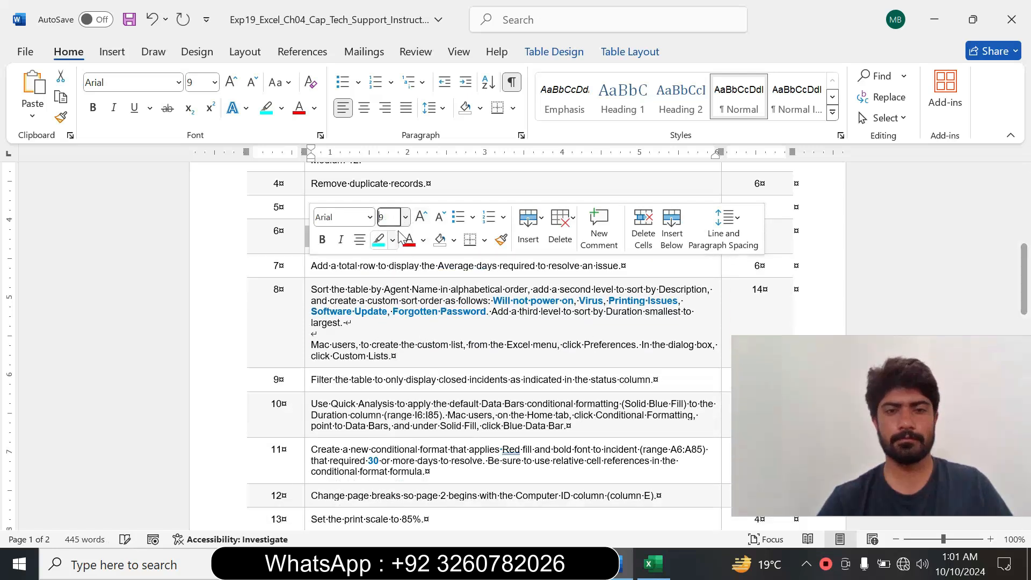
left_click(393, 240)
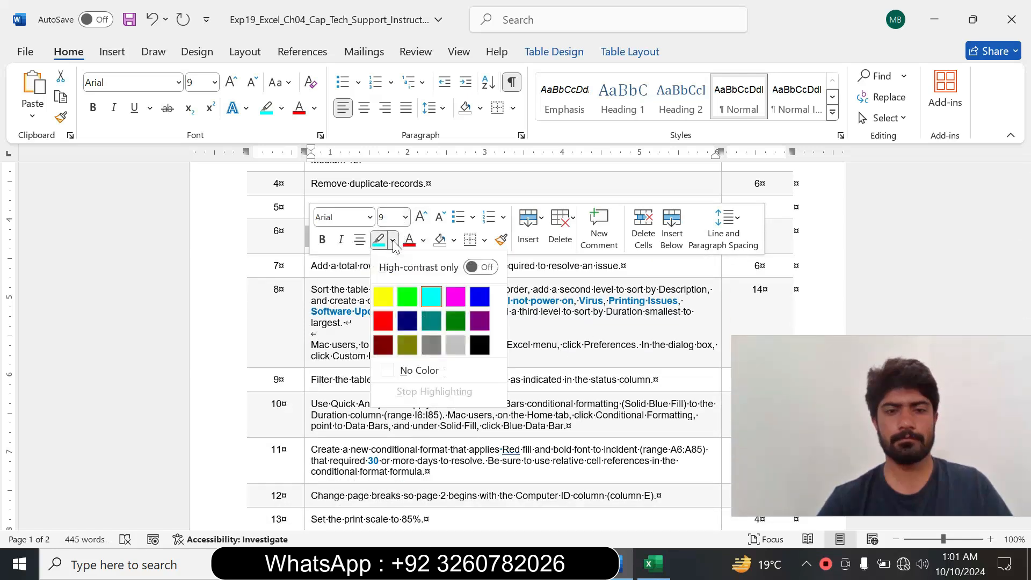
left_click(408, 369)
Set the step 7 instruction about the total row to 14 pt and highlight it turquoise
left_click(303, 274)
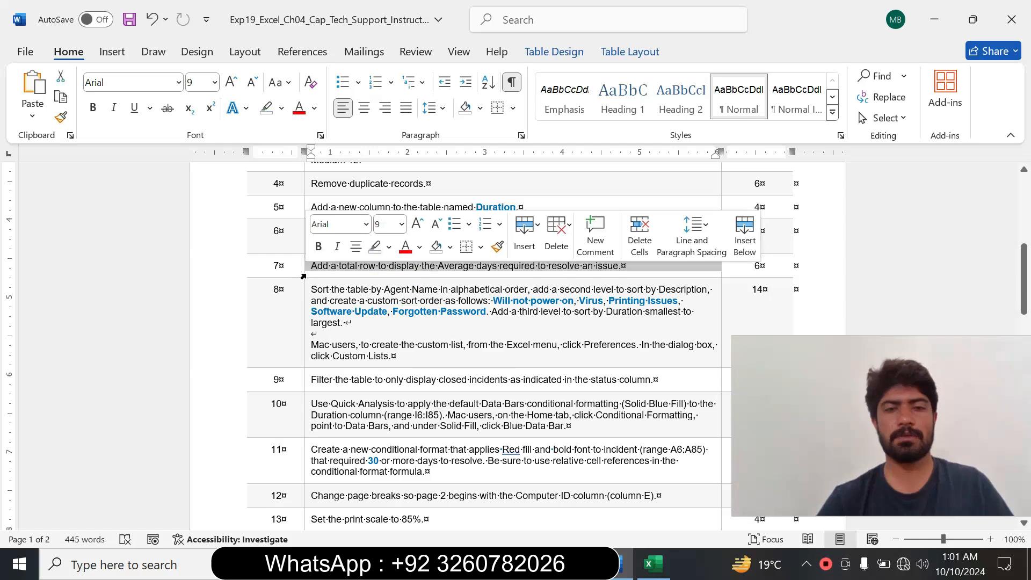
left_click(402, 224)
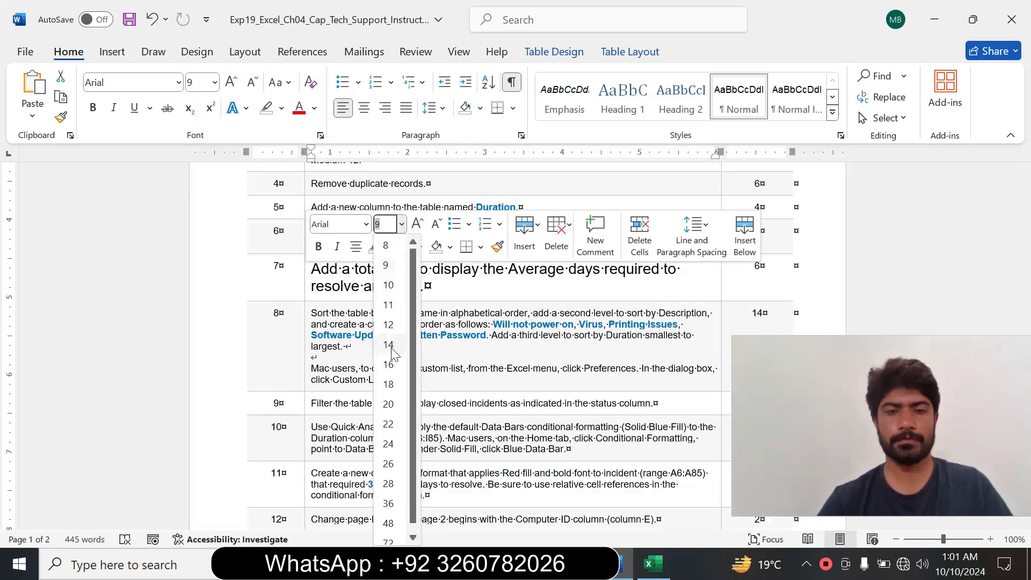
left_click(388, 344)
left_click(389, 247)
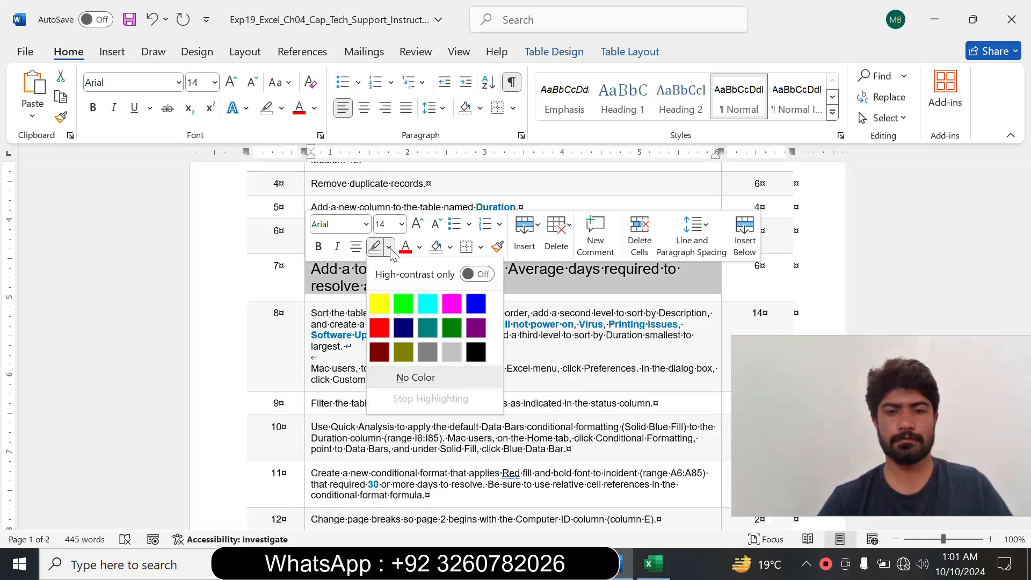
left_click(427, 303)
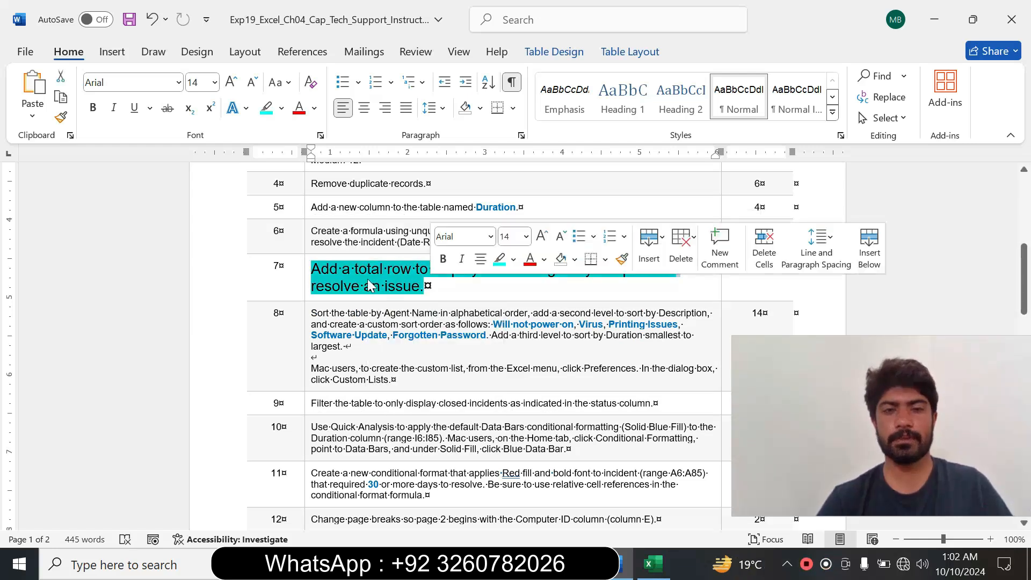
left_click(368, 284)
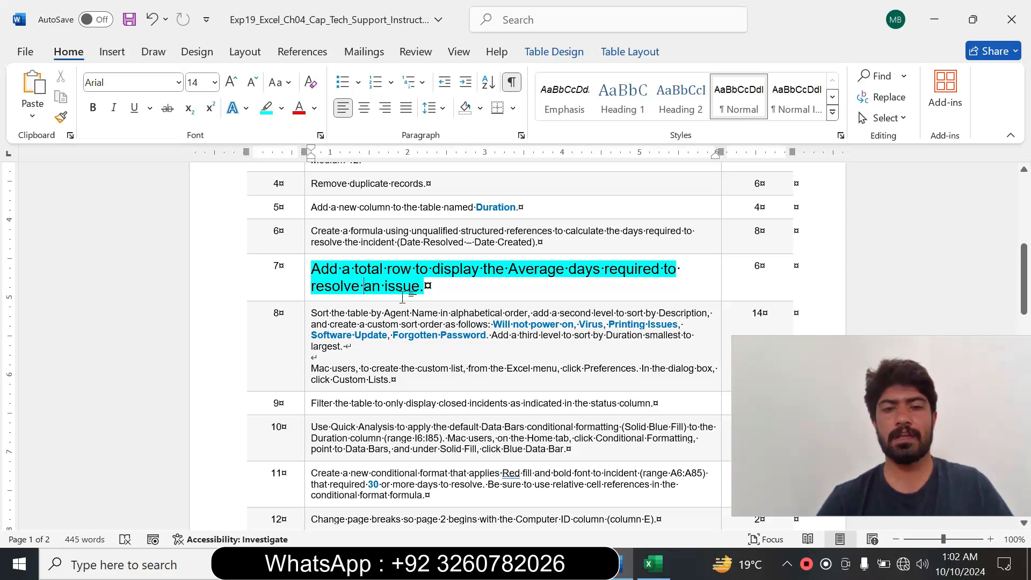
left_click_drag(312, 269, 524, 274)
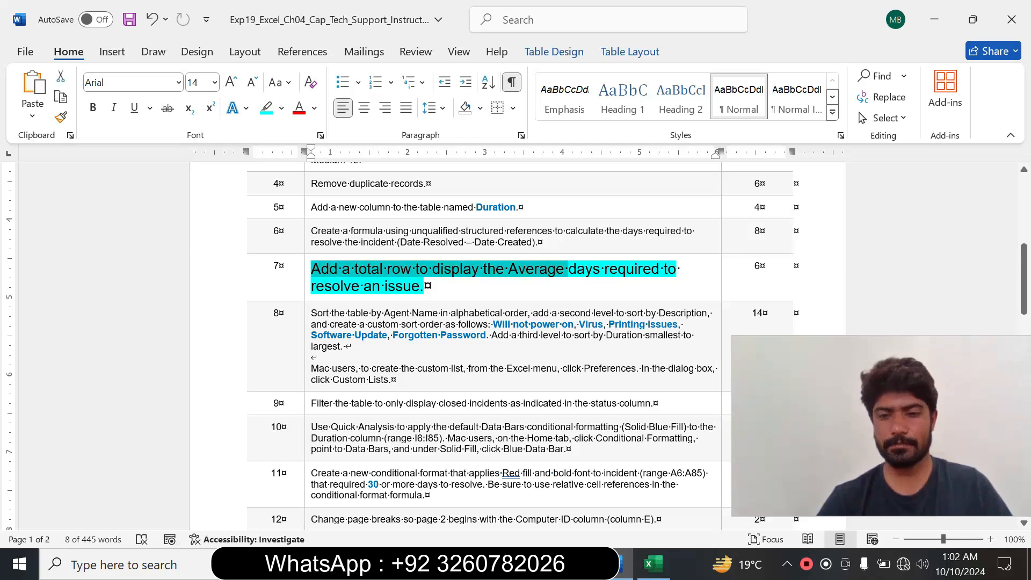
Switch to the Excel workbook and add a total row to the SupportCalls table
left_click(654, 564)
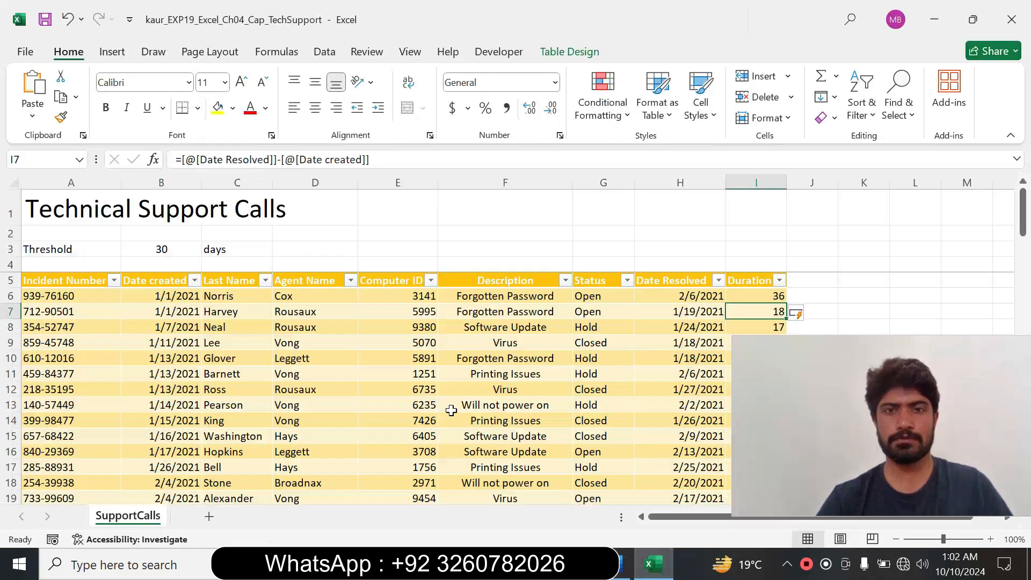
left_click(570, 54)
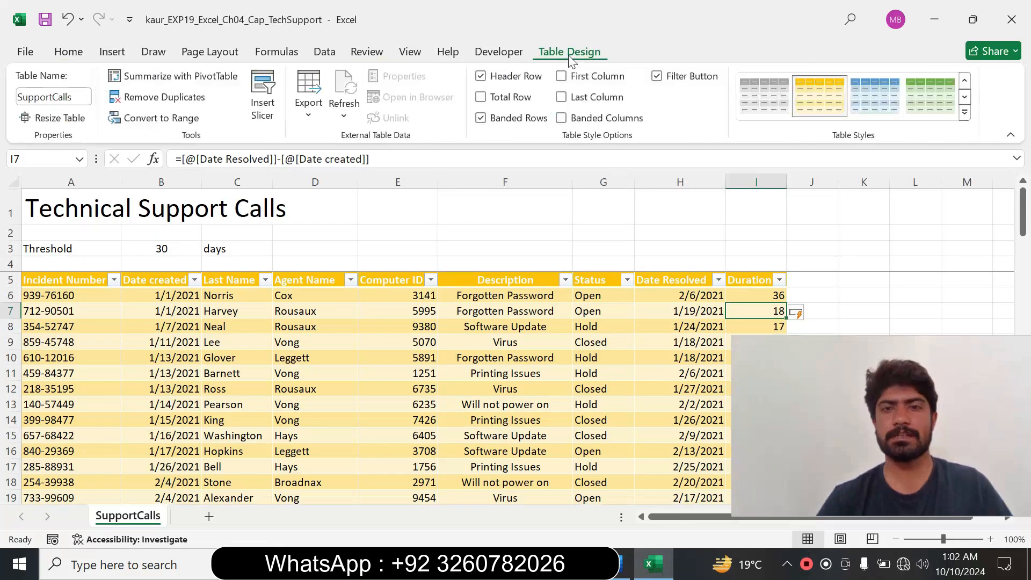
left_click(482, 98)
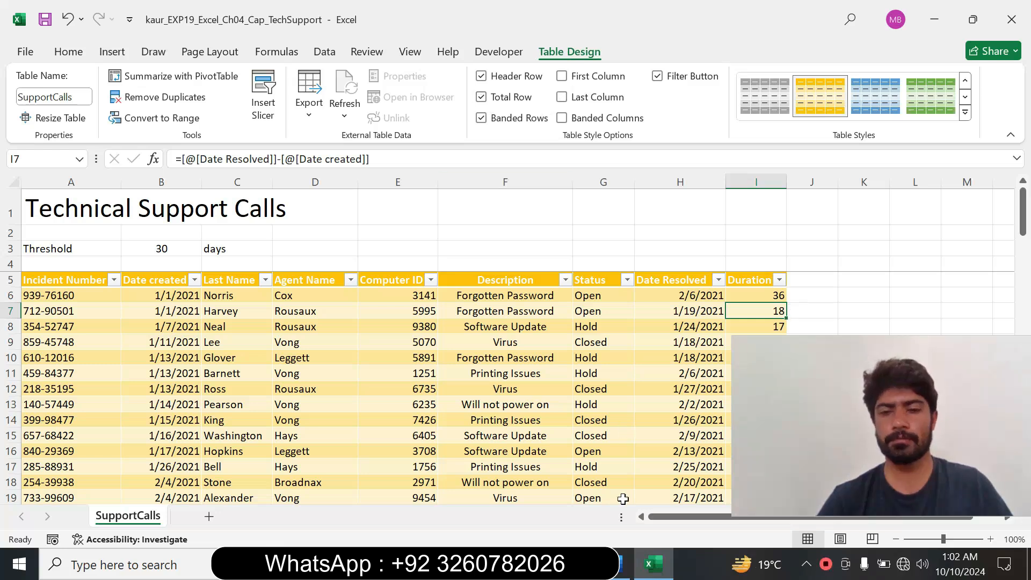
Compare the step 7 requirement in the Word instructions with the table's total row in Excel, ending in the workbook
left_click(618, 568)
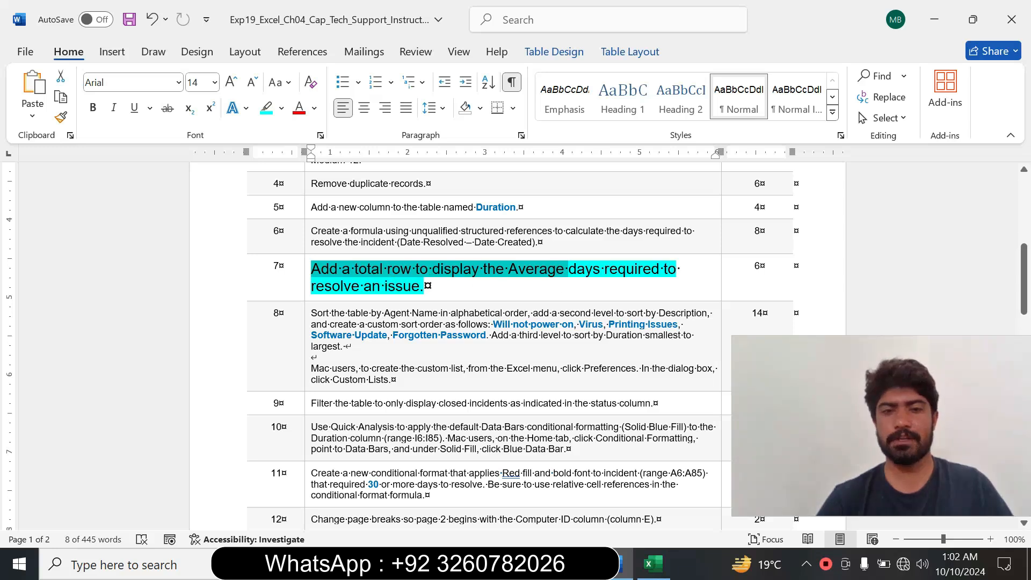
mouse_move(1024, 279)
left_mouse_down()
mouse_move(1023, 301)
mouse_move(1024, 283)
left_mouse_up()
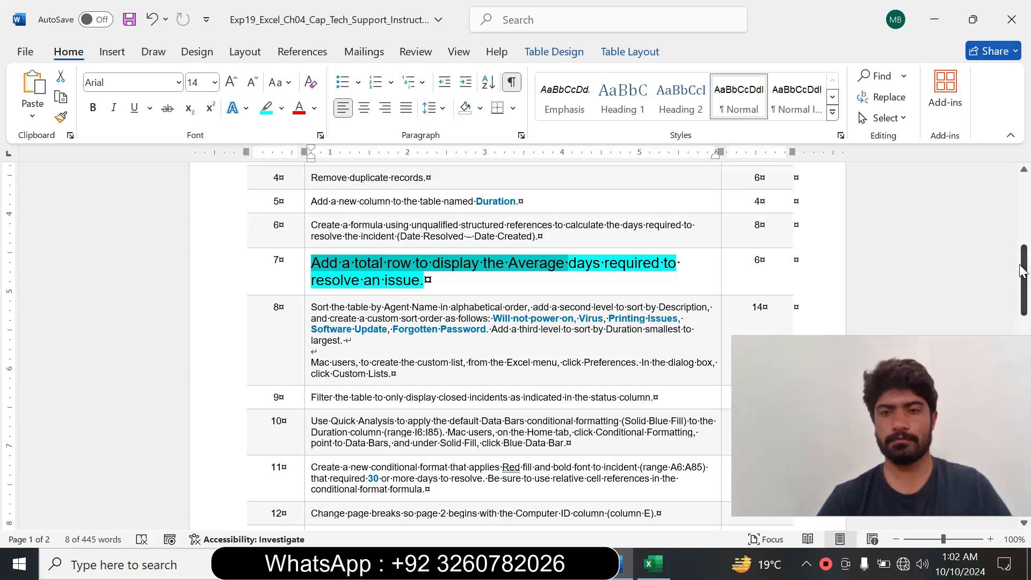
left_click(653, 564)
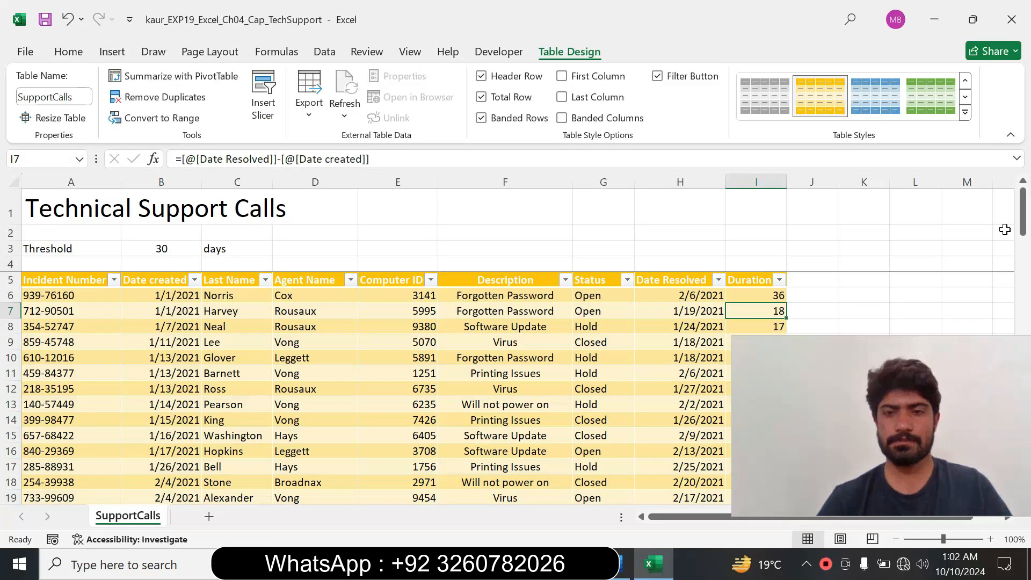
left_click_drag(1024, 217, 1024, 428)
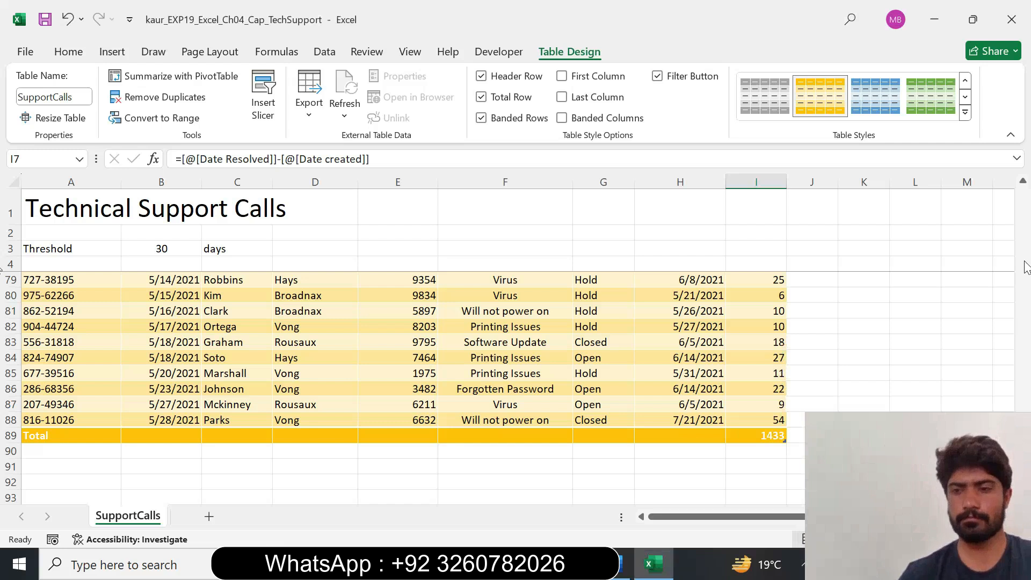
left_click(1026, 227)
left_click_drag(1027, 376, 1026, 198)
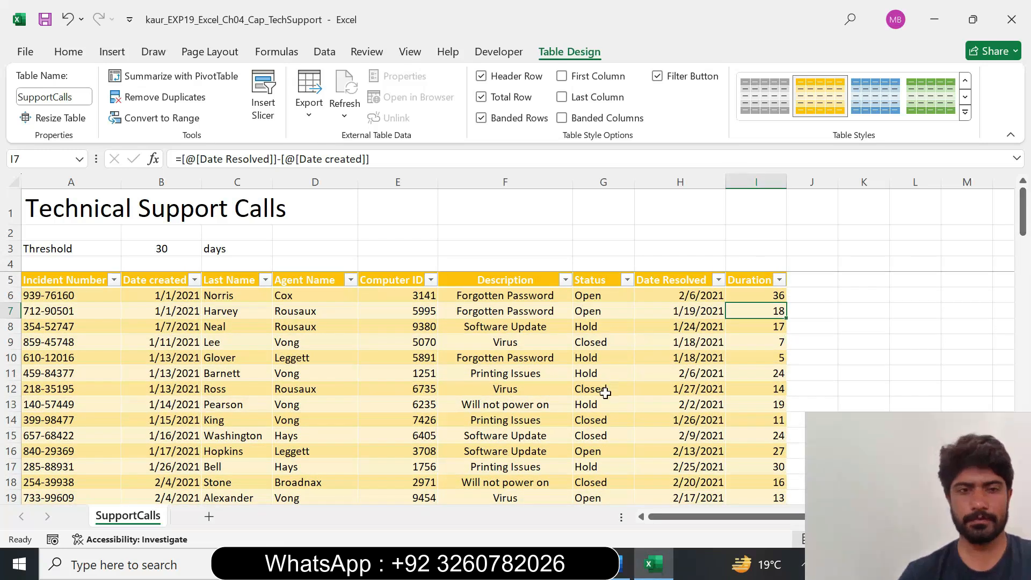
left_click(617, 564)
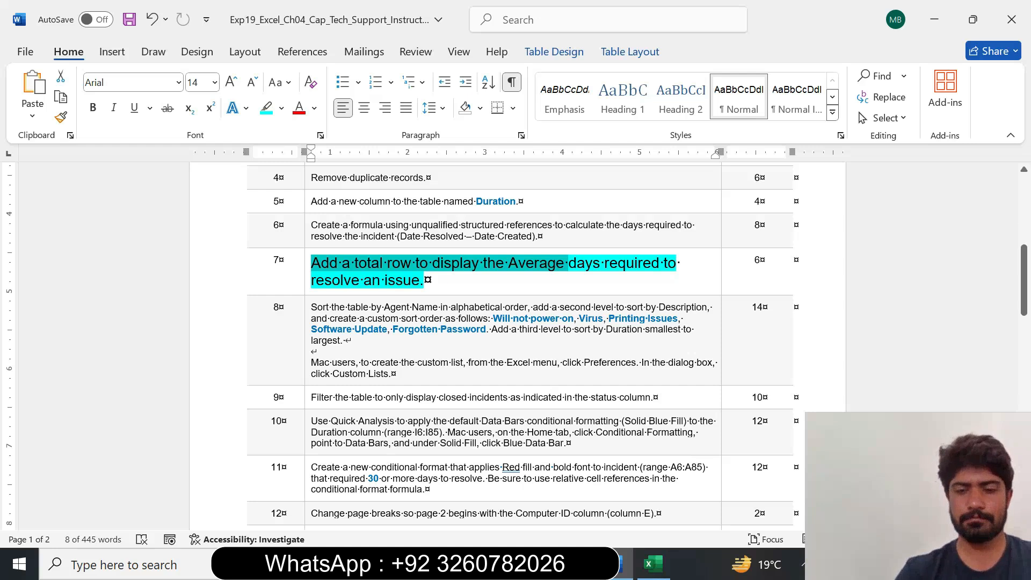
key("alt+Tab")
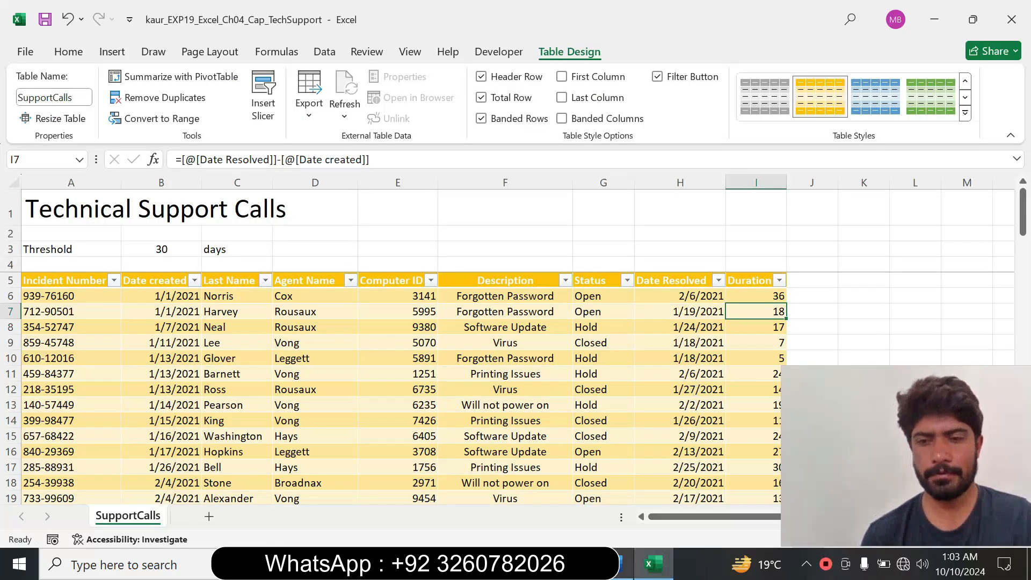
left_click(616, 563)
left_click_drag(484, 263, 676, 263)
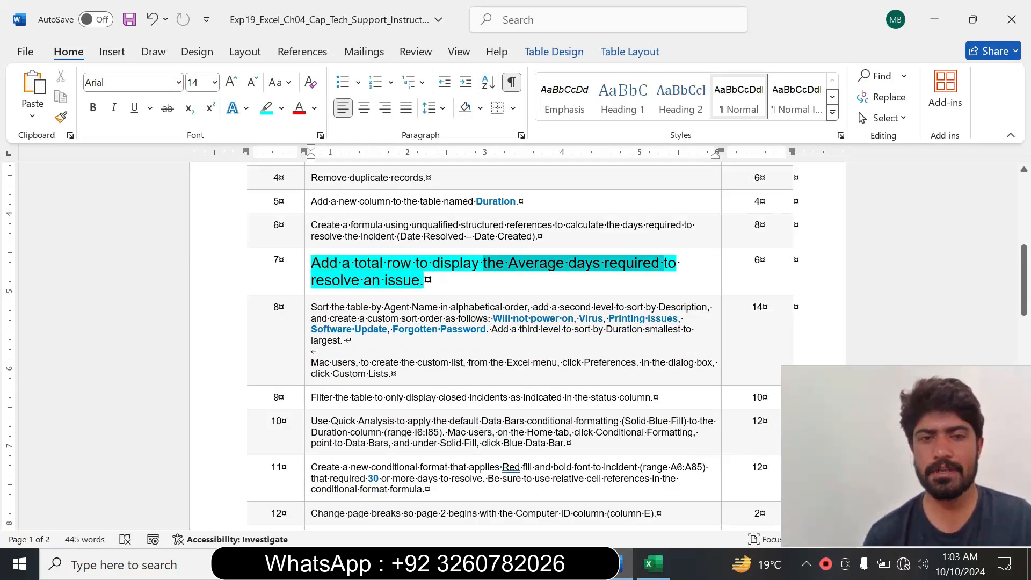
left_click(654, 564)
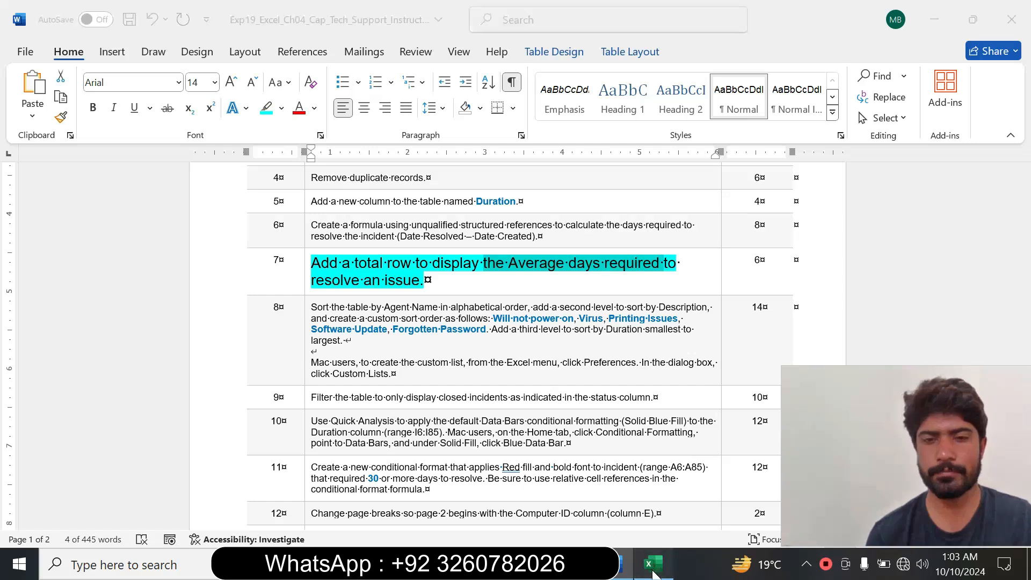
left_click_drag(1023, 214, 1, 497)
left_click_drag(891, 405, 896, 485)
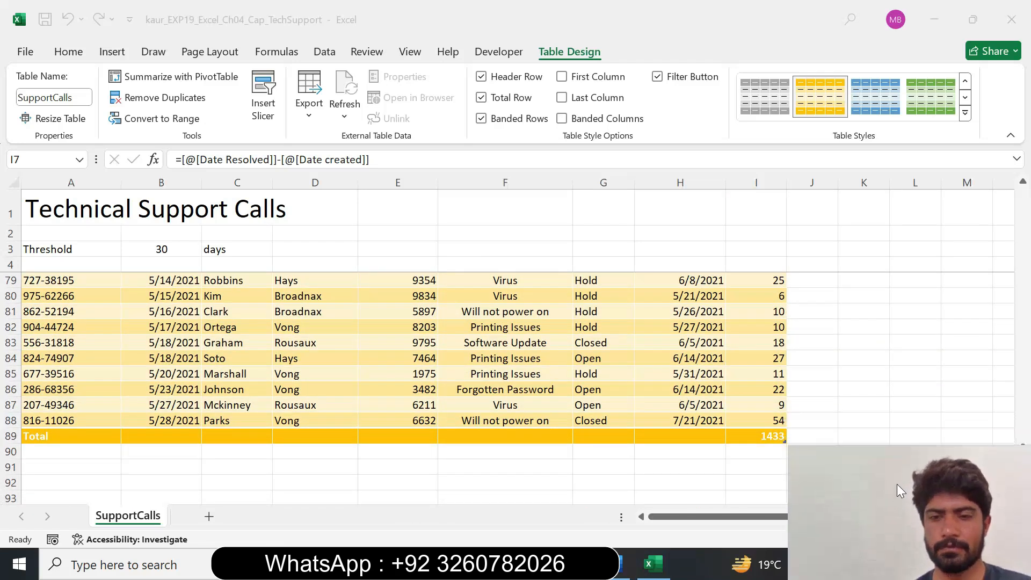
double_click(750, 437)
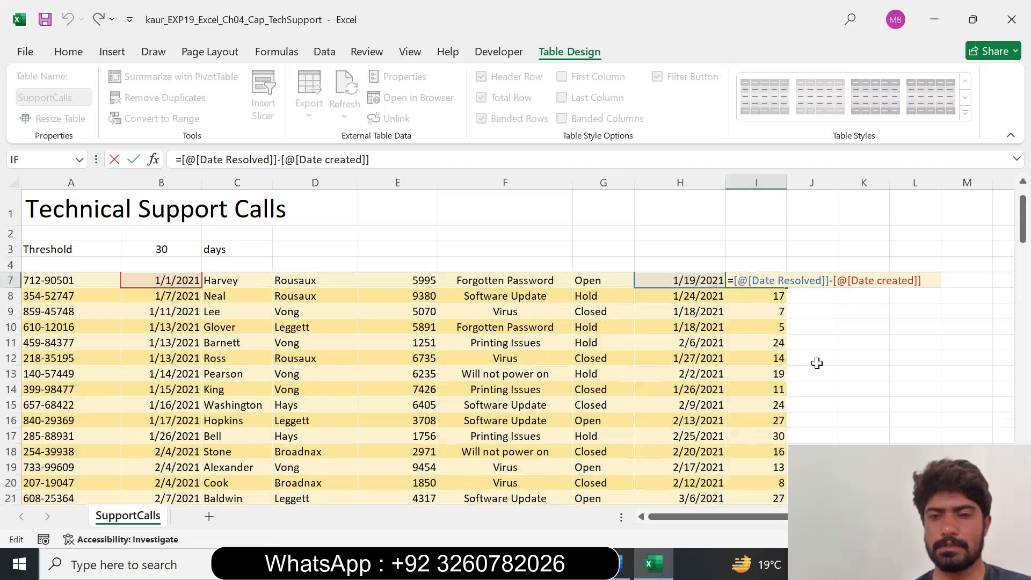
left_click(370, 160)
key("Return")
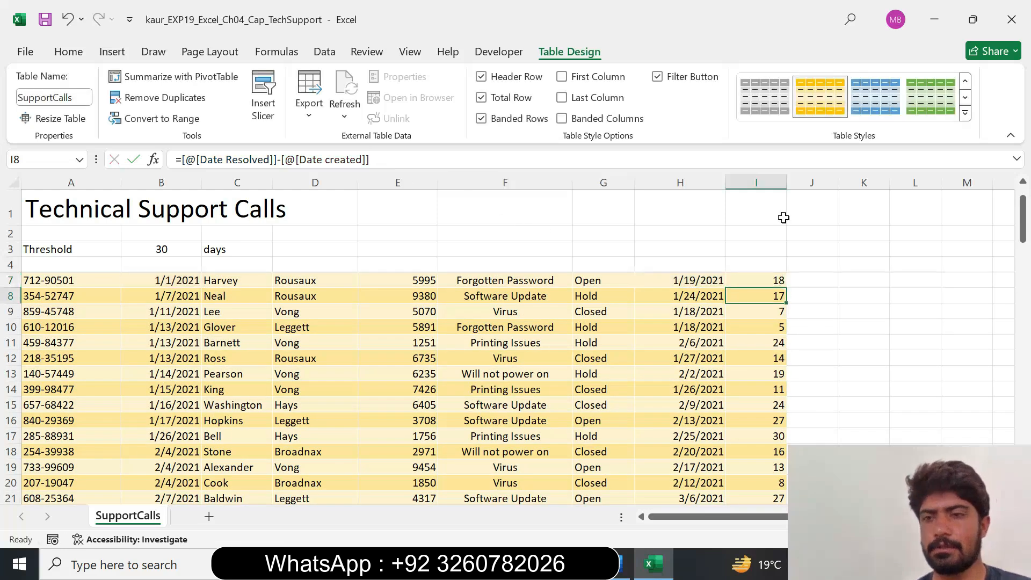
Set the total row function for the Duration column in cell I89 to Average
left_click_drag(1024, 237, 1015, 494)
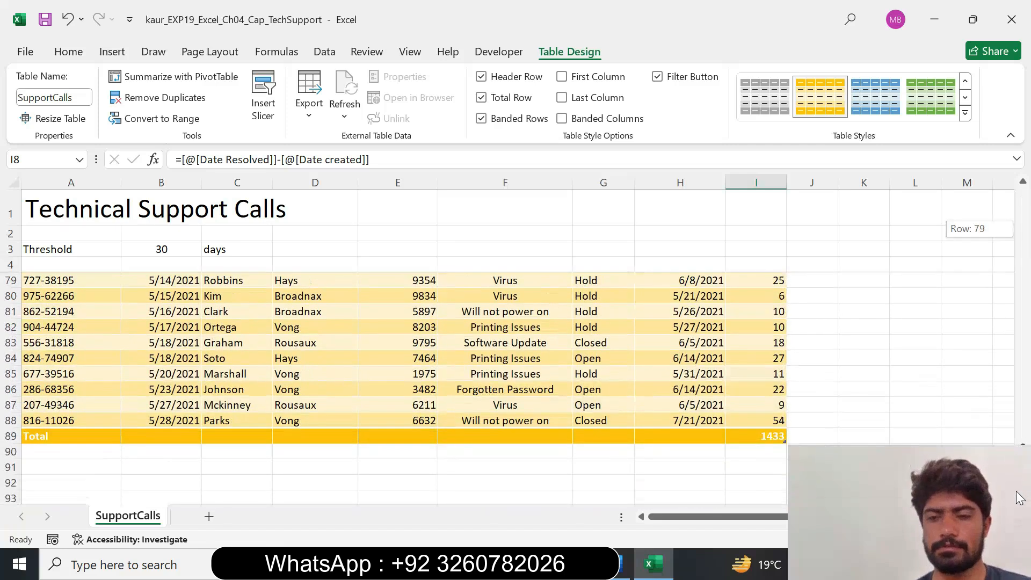
key("ctrl+a")
left_click(751, 436)
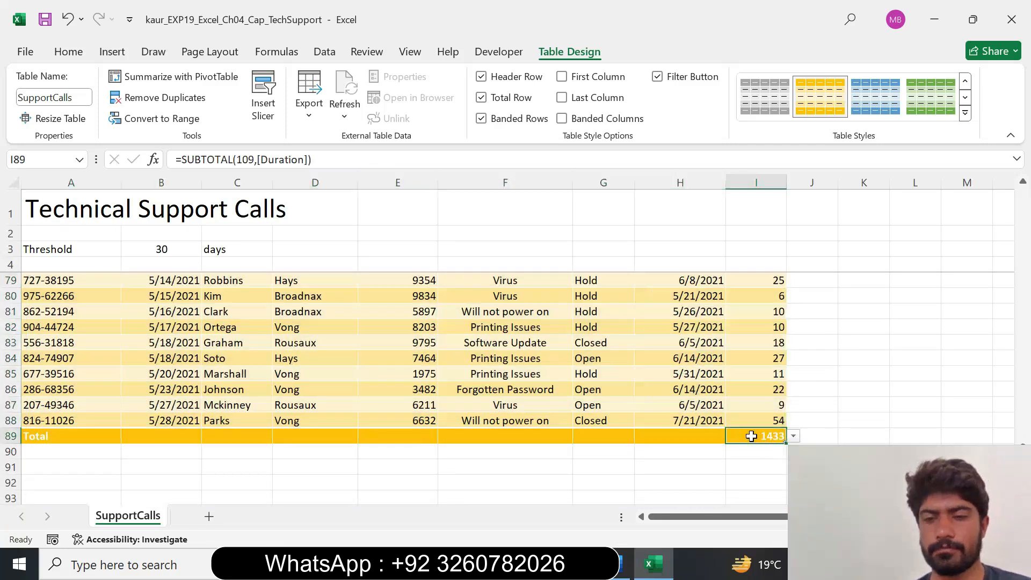
left_click(794, 436)
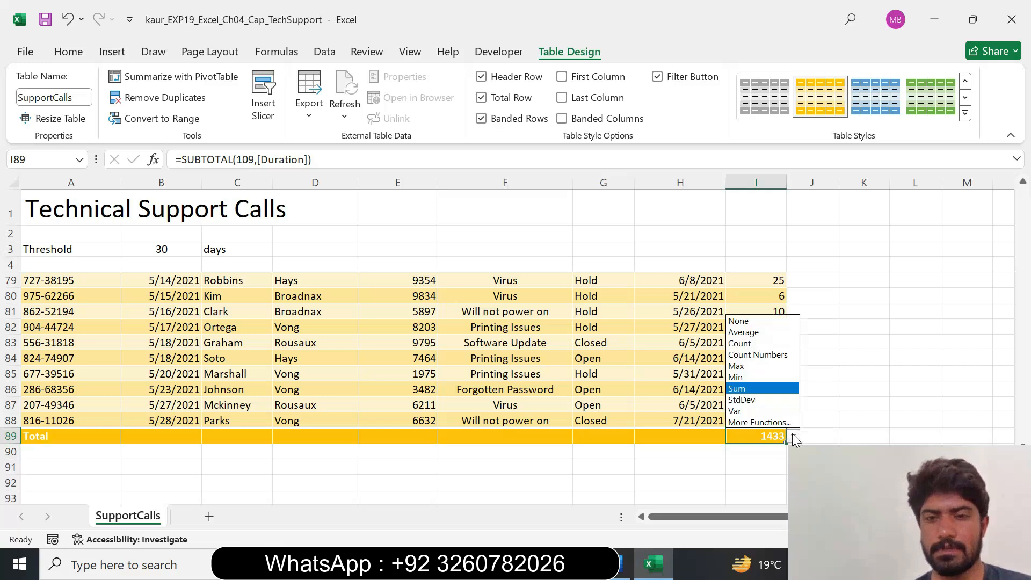
left_click(739, 332)
left_click(864, 358)
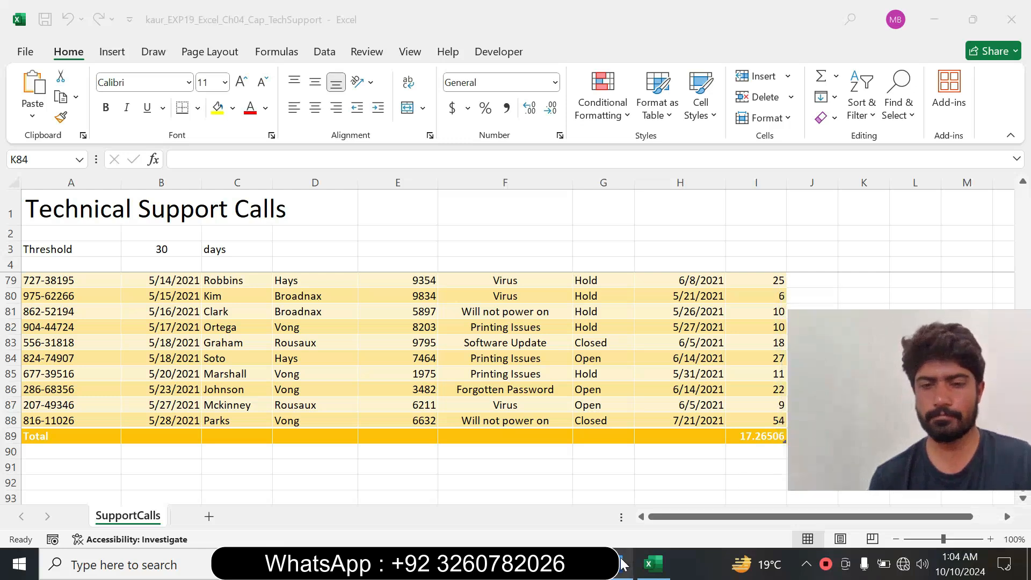
scroll(1025, 203, "up", 8)
scroll(1024, 203, "up", 17)
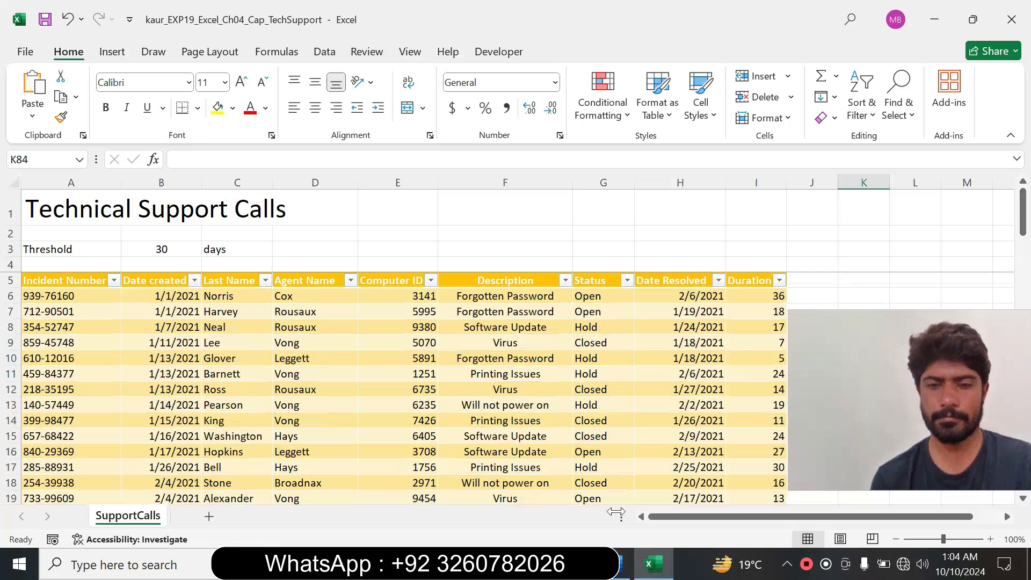
Switch to the Word instructions, reset the step 7 row to 9 pt and remove its highlight
left_click(623, 564)
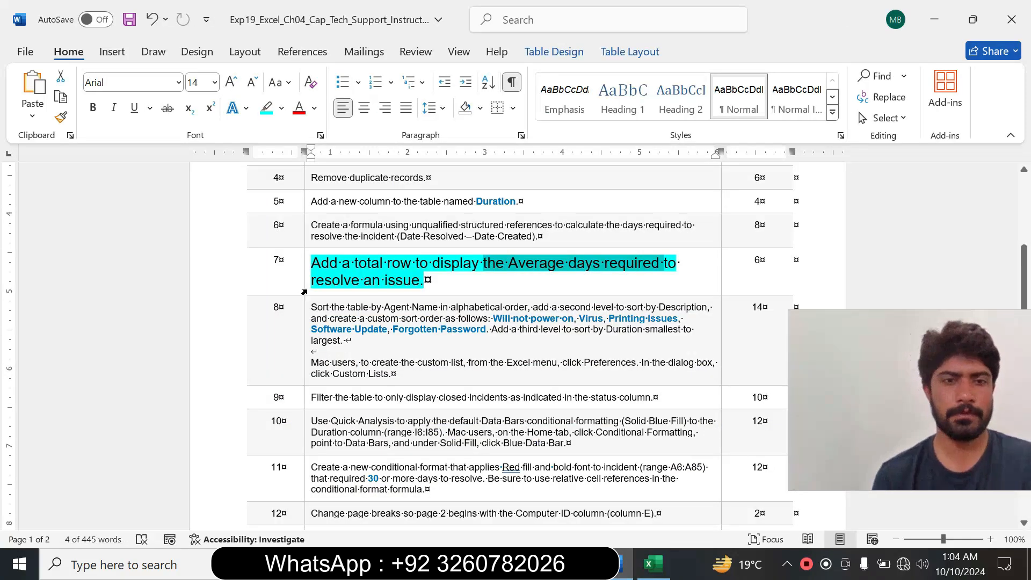
left_click_drag(920, 346, 923, 406)
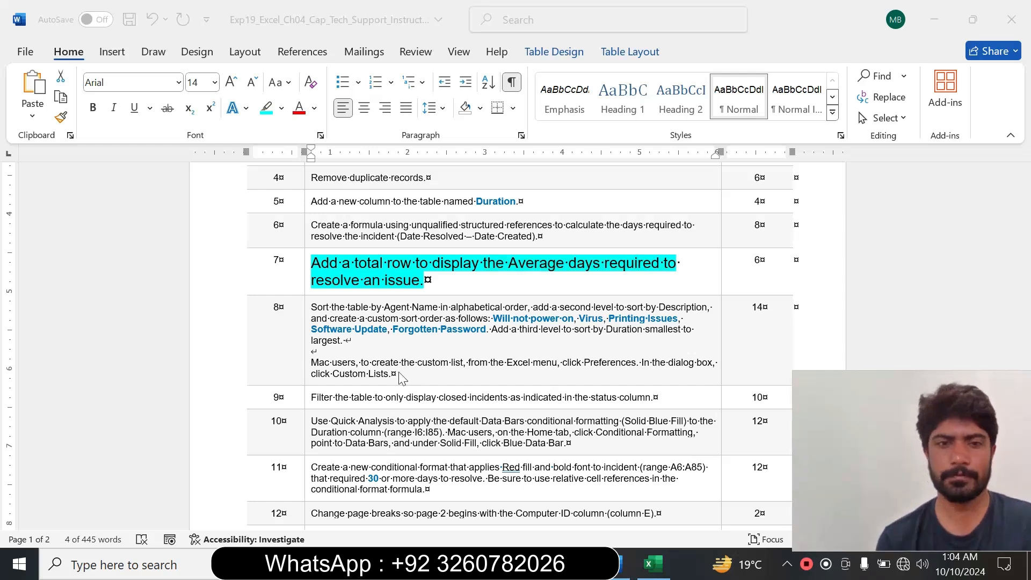
mouse_move(330, 292)
left_mouse_down()
mouse_move(310, 287)
mouse_move(337, 284)
left_mouse_up()
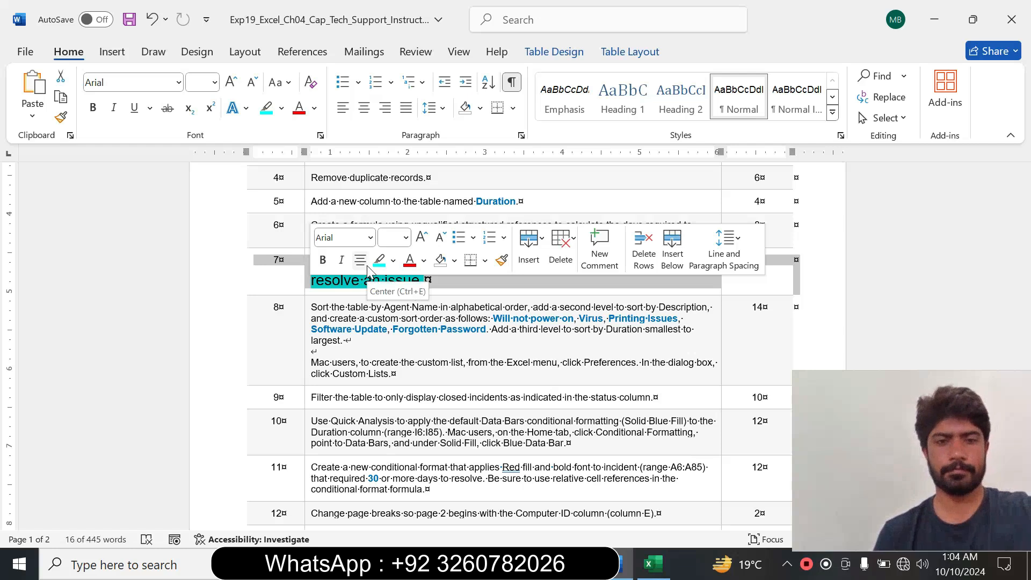
left_click(405, 237)
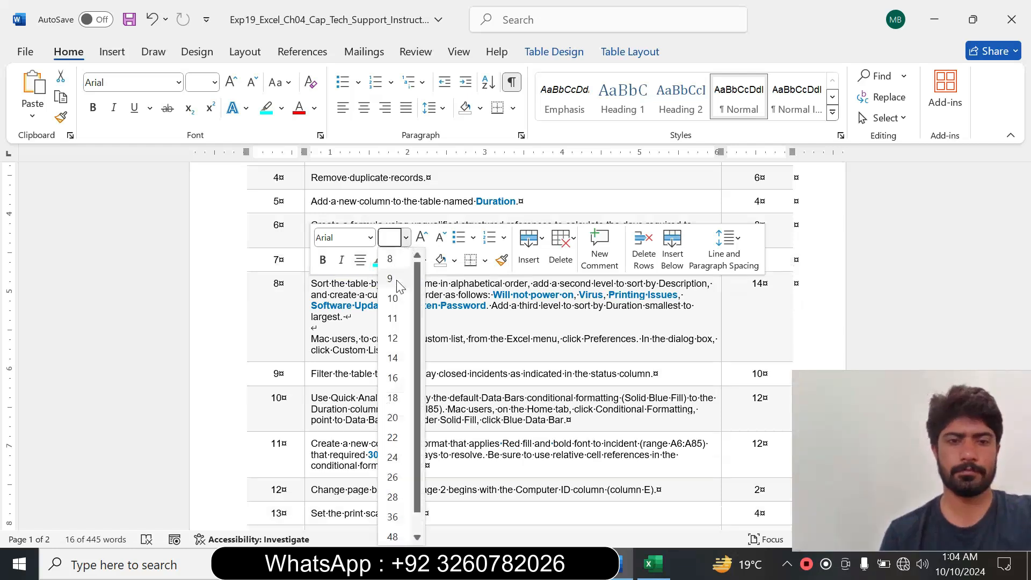
left_click(393, 279)
left_click(394, 260)
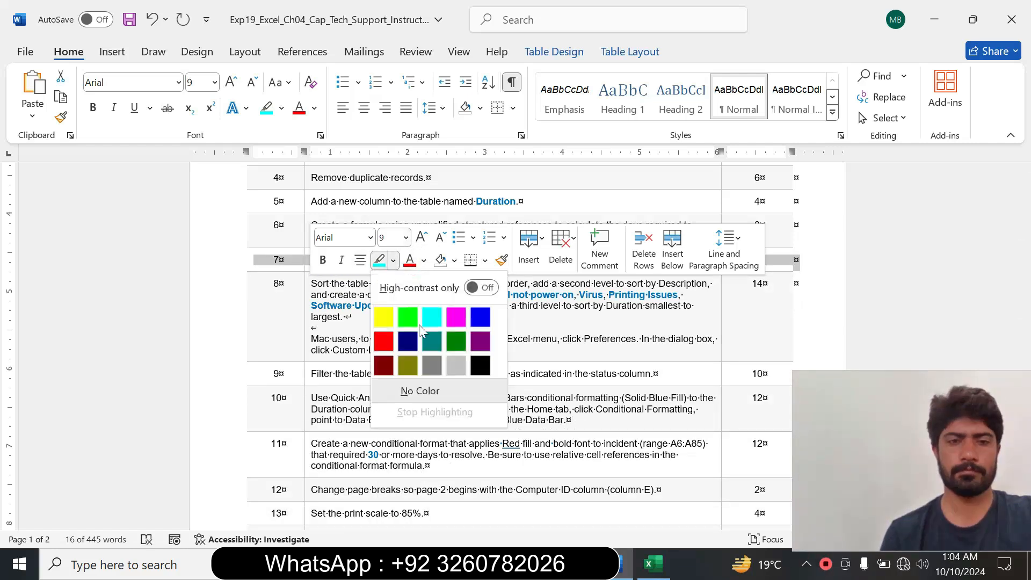
left_click(411, 390)
left_click_drag(895, 397, 44, 412)
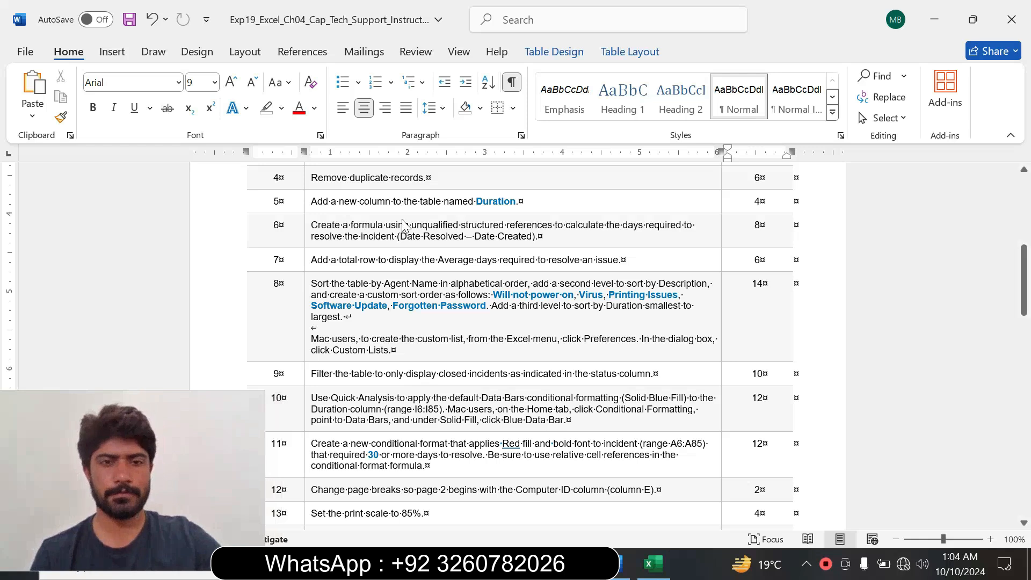
Set the step 8 instruction about sorting the table to 14 pt and highlight it turquoise
left_click(308, 286)
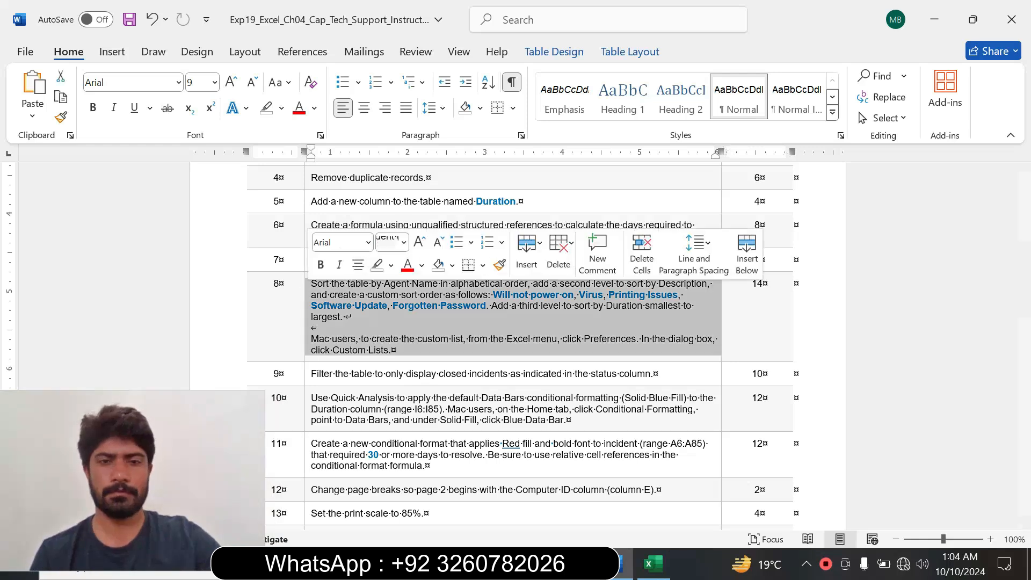
left_click(404, 242)
left_click(390, 362)
left_click(390, 265)
left_click(429, 321)
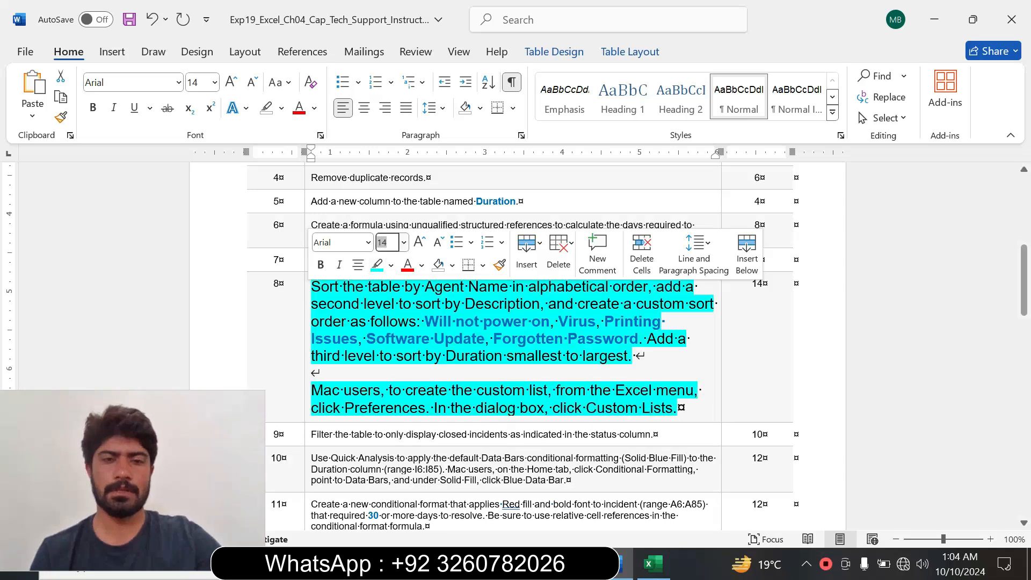
left_click(798, 283)
scroll(1025, 299, "down", 4)
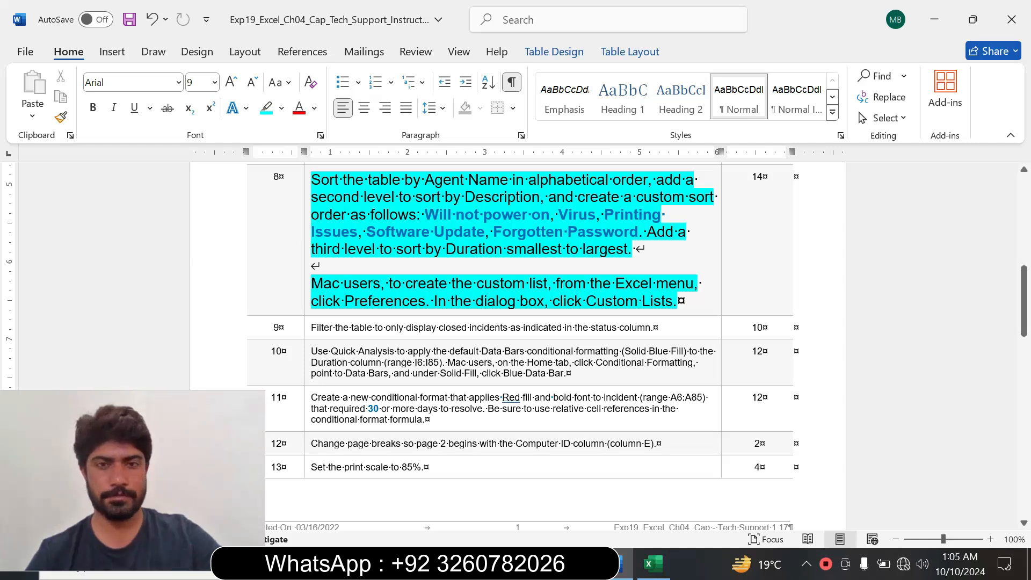
scroll(515, 349, "up", 2)
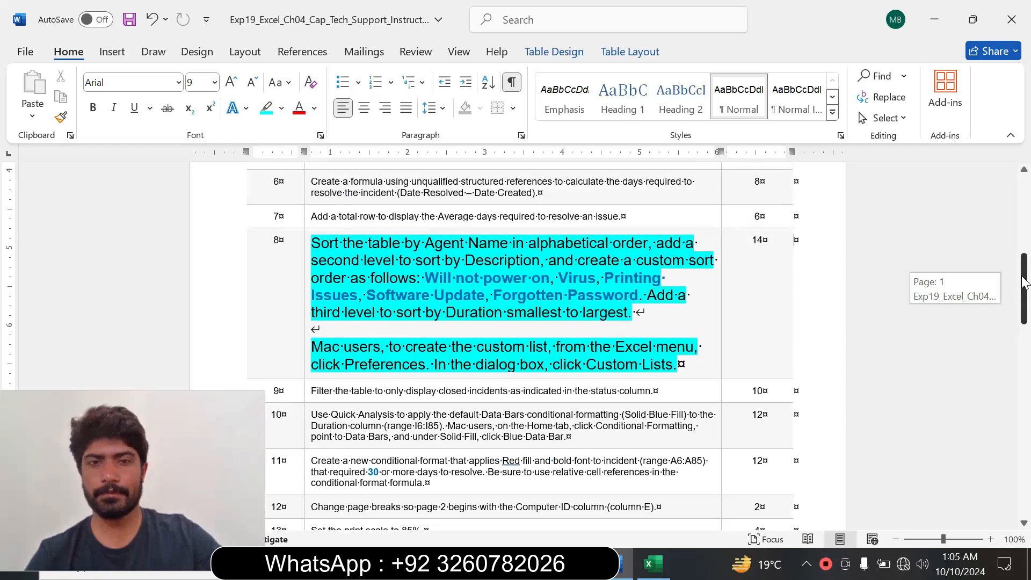
Mark the Agent Name sort requirement in step 8, switch to the Excel workbook and open the Sort settings for the SupportCalls table
left_click_drag(354, 217, 528, 219)
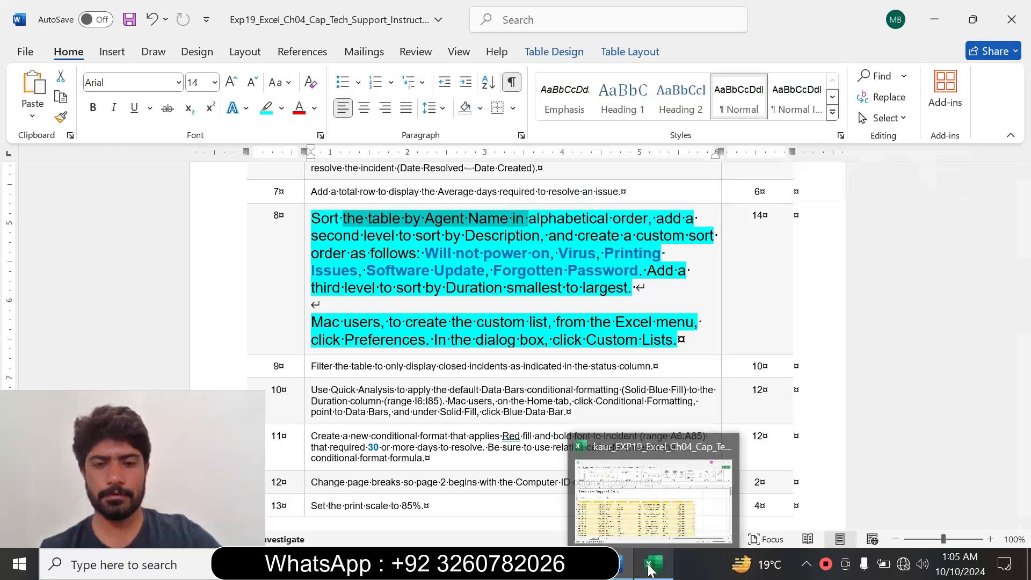
left_click(649, 568)
left_click_drag(181, 418, 175, 401)
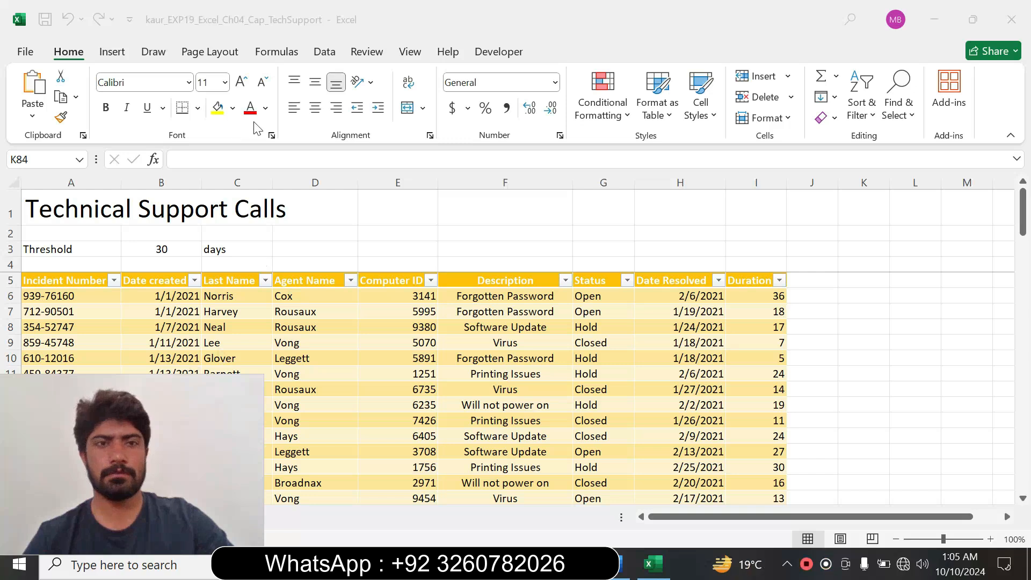
left_click(325, 56)
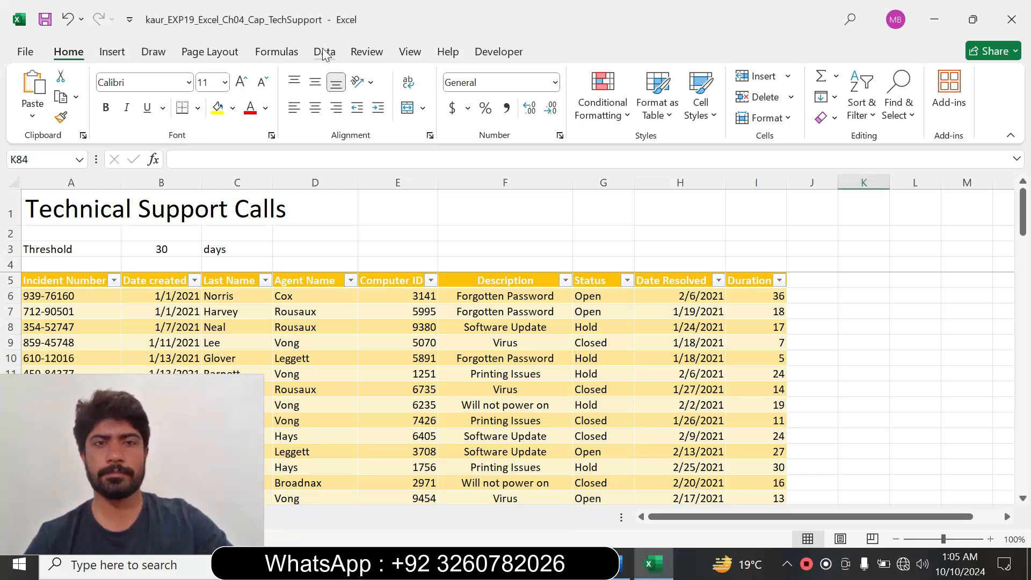
left_click(324, 54)
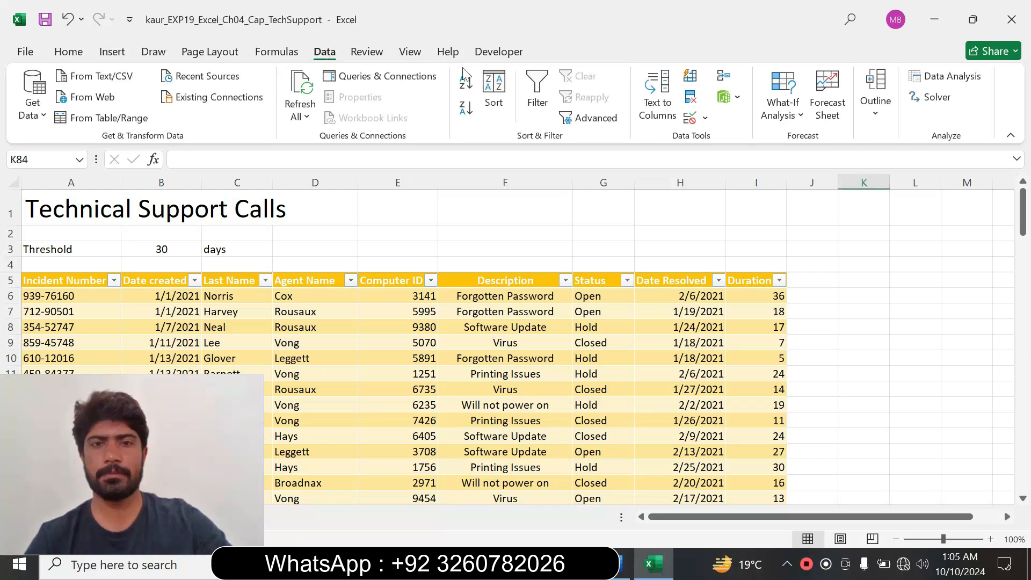
left_click(499, 105)
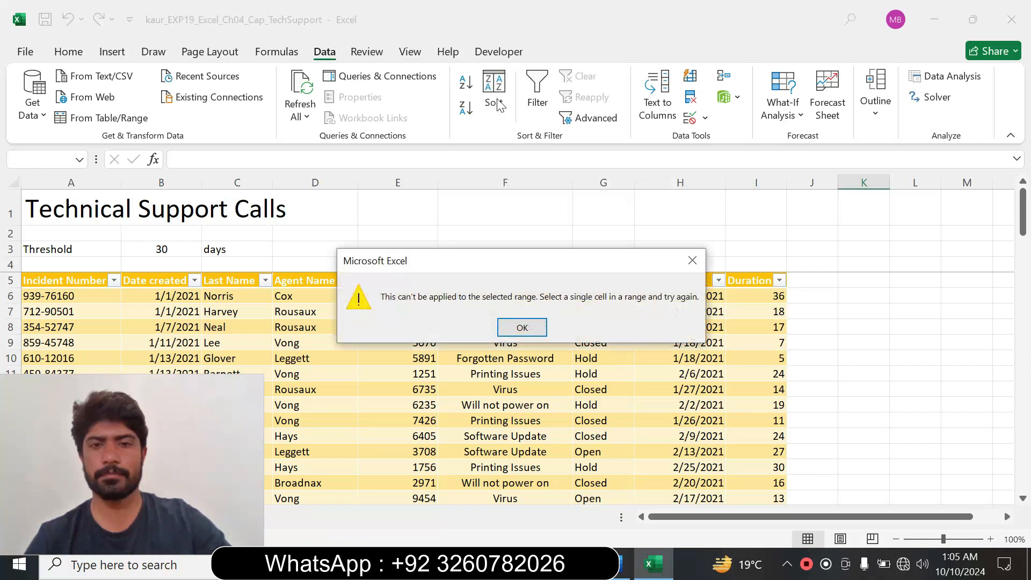
left_click(512, 327)
double_click(372, 326)
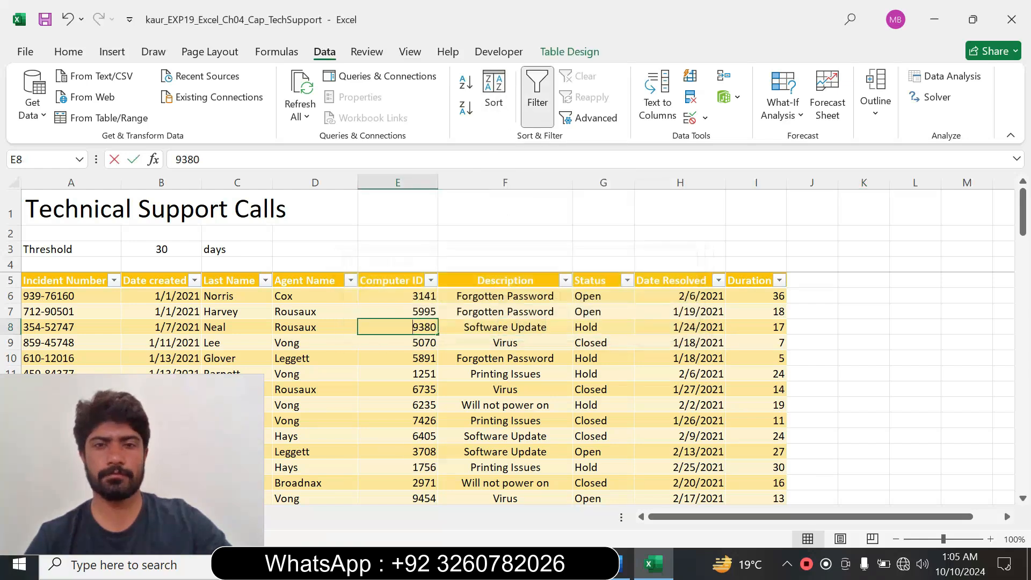
left_click(331, 296)
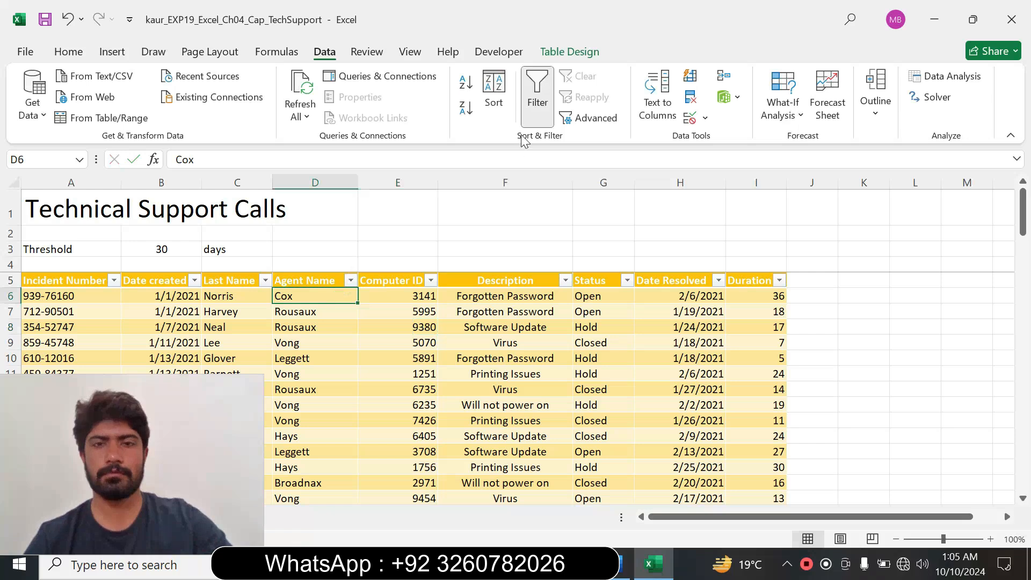
left_click(494, 94)
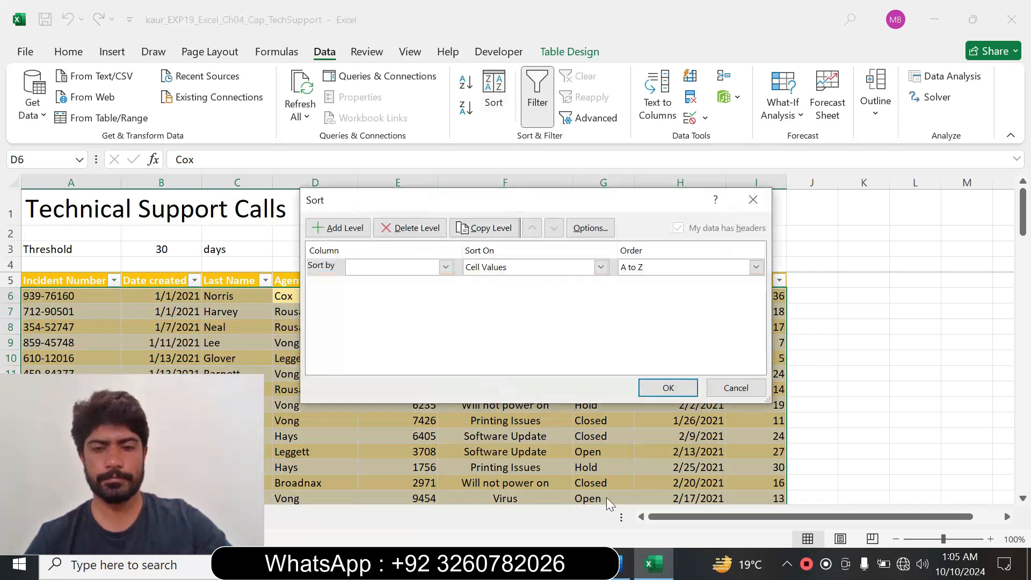
Set the first sort level to Agent Name with order A to Z, checking it against step 8 in Word
left_click(624, 564)
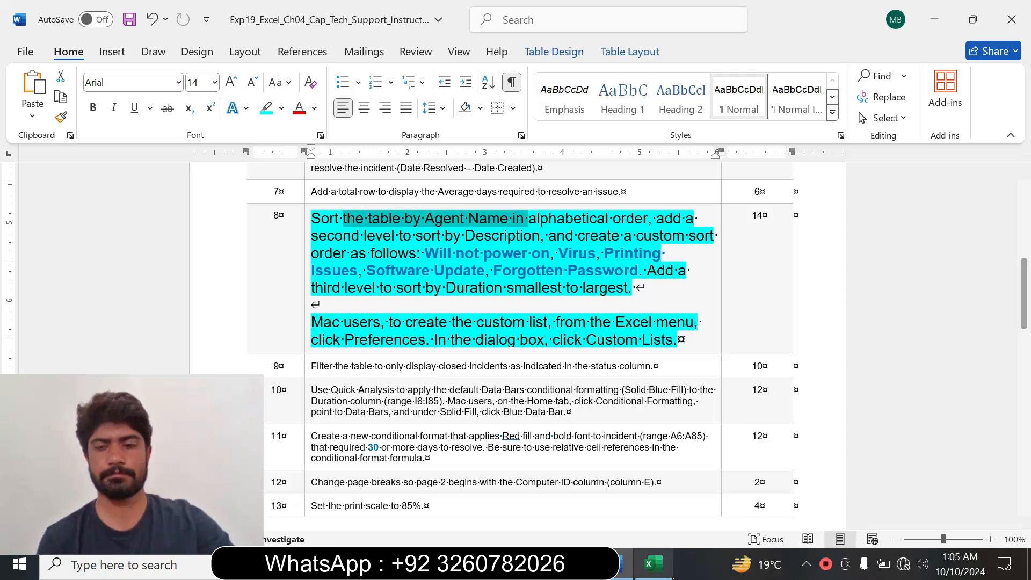
left_click(658, 575)
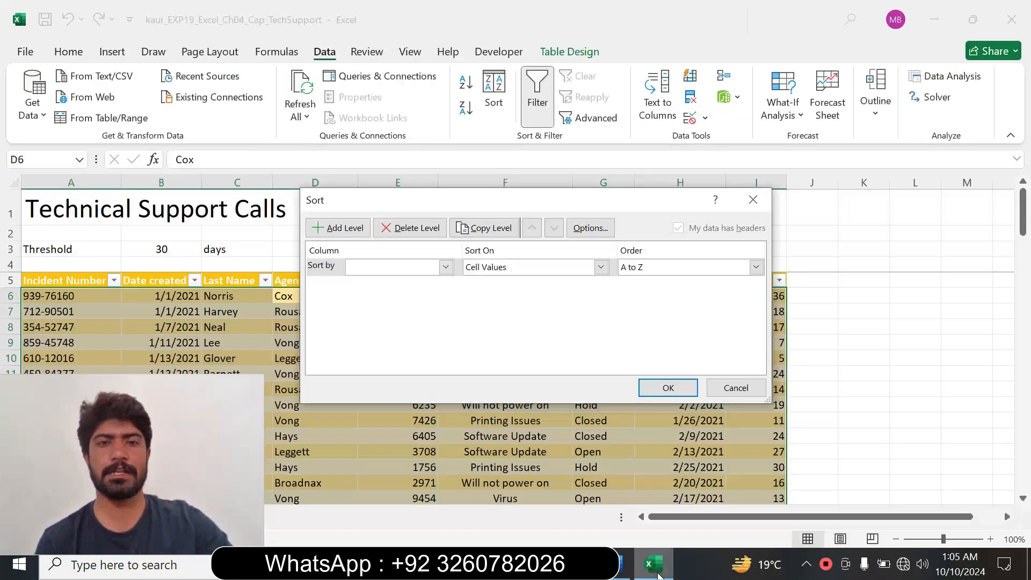
left_click(446, 268)
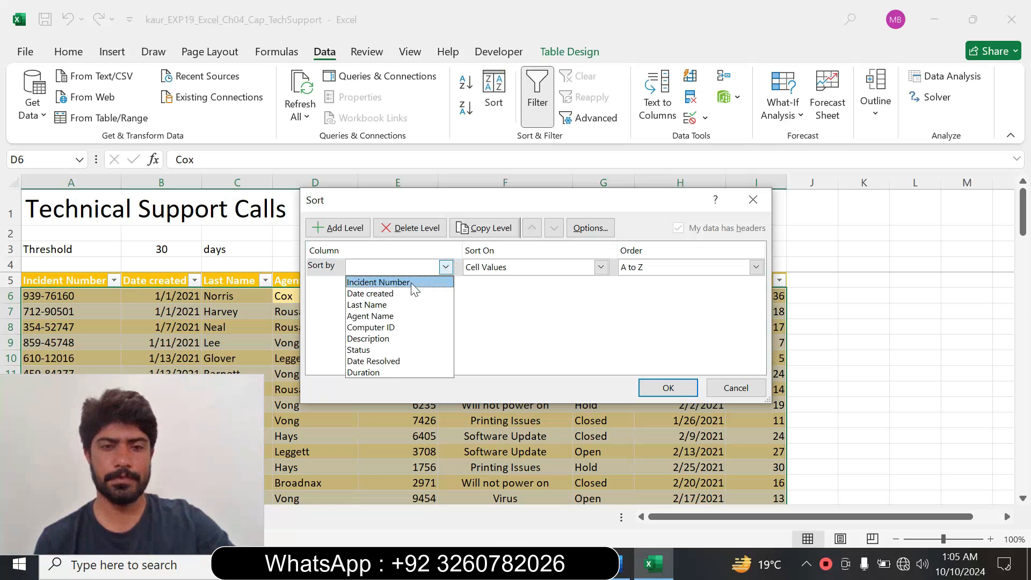
left_click(396, 316)
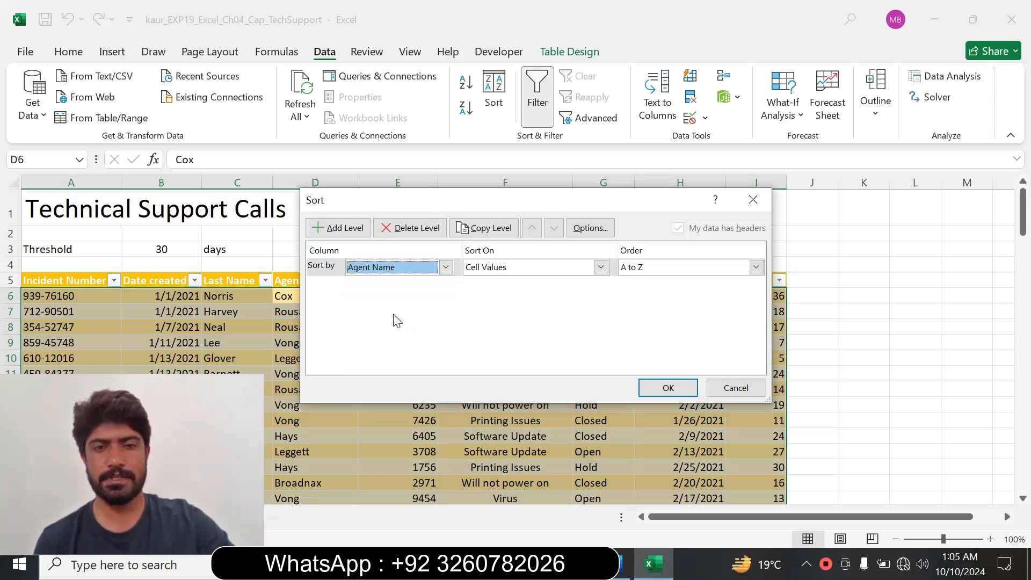
key("alt+Tab")
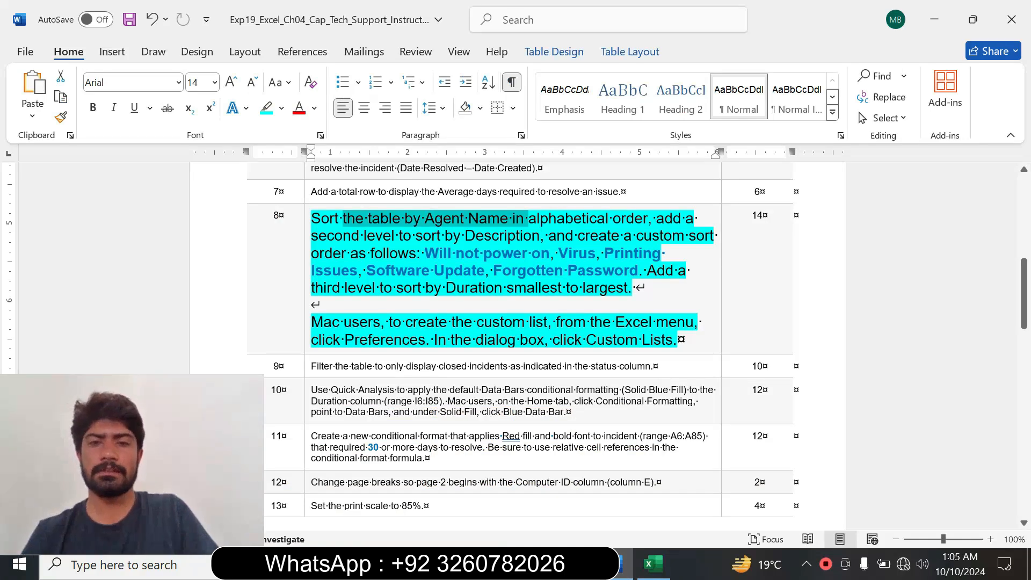
left_click(652, 564)
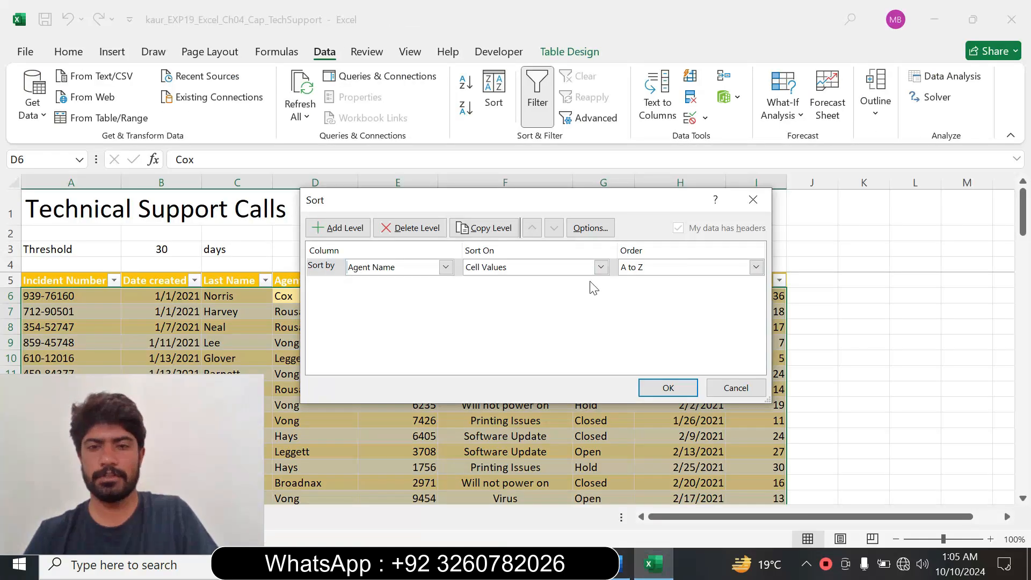
Mark the second-level requirement in the Word instructions and add a second sort level by Description in Excel
left_click(622, 568)
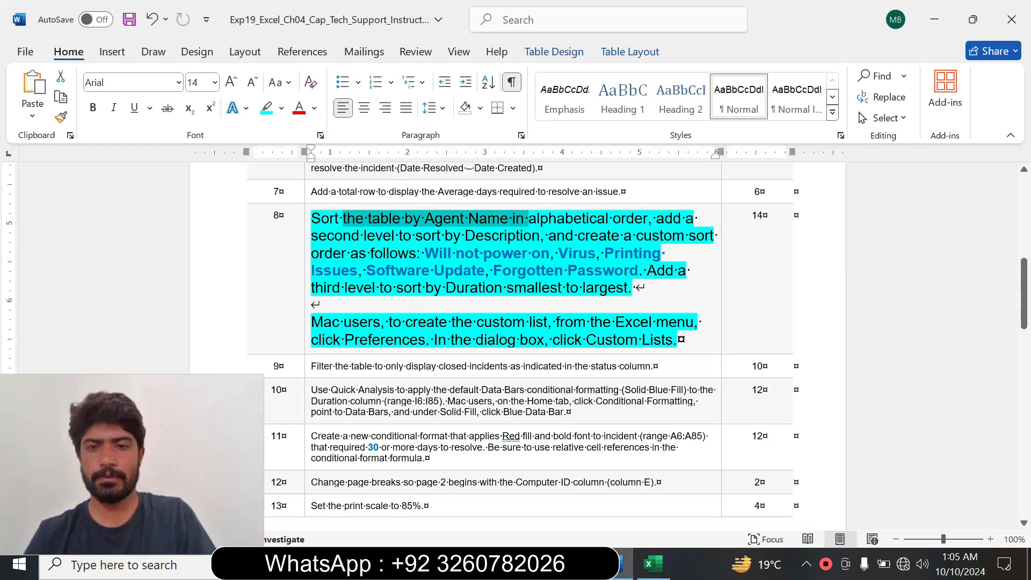
left_click_drag(365, 235, 539, 236)
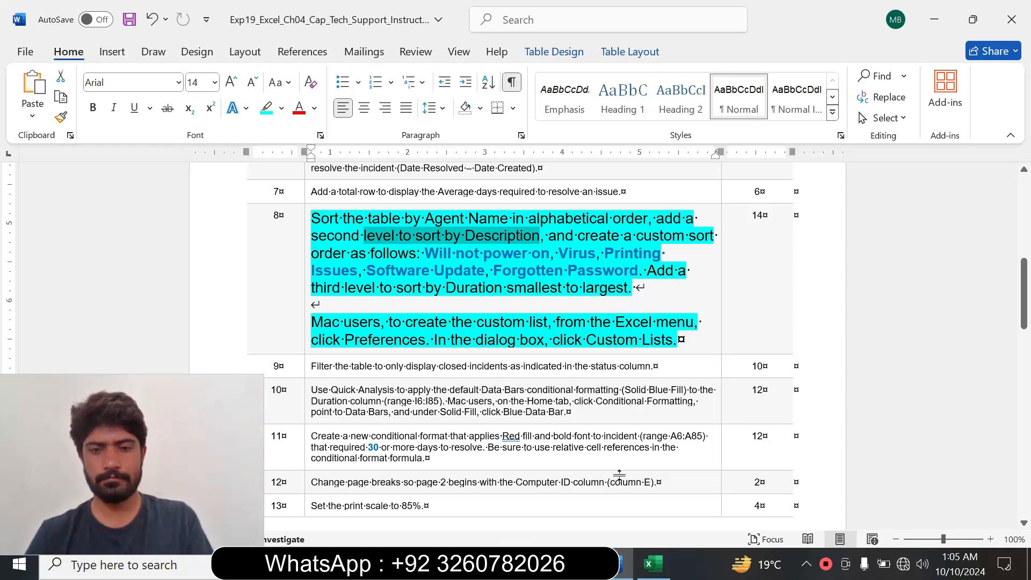
left_click(652, 563)
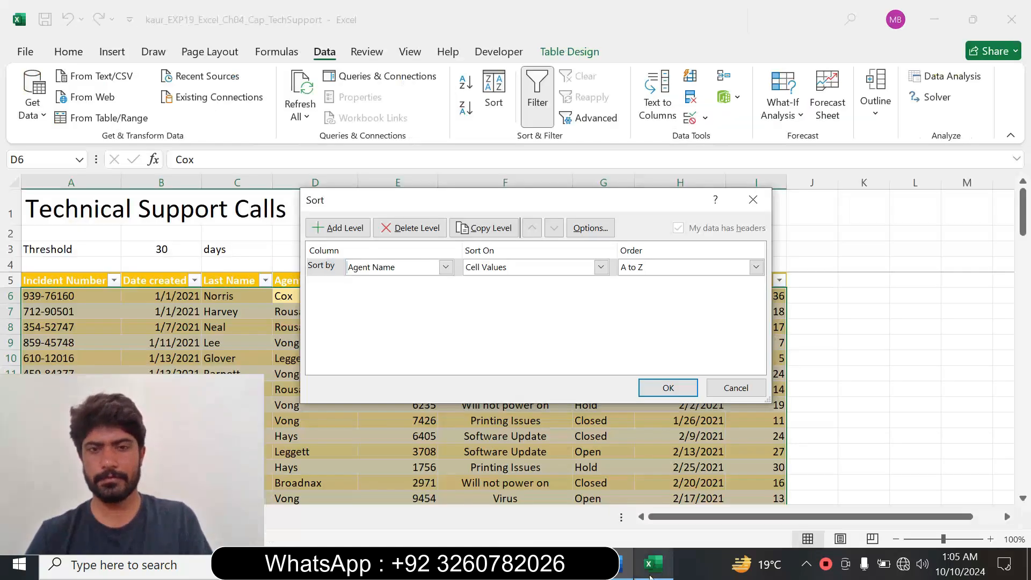
left_click(342, 237)
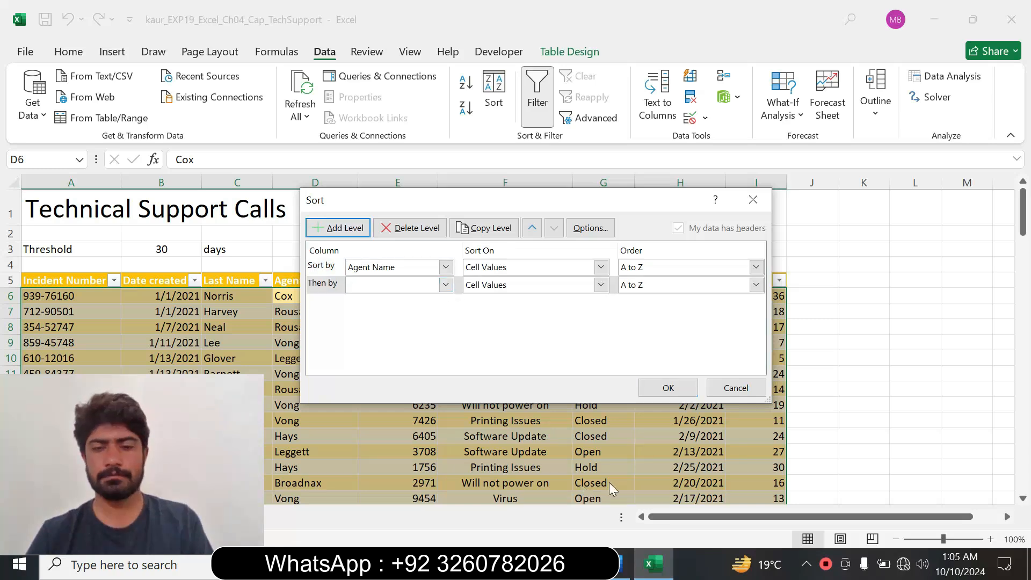
key("alt+Tab")
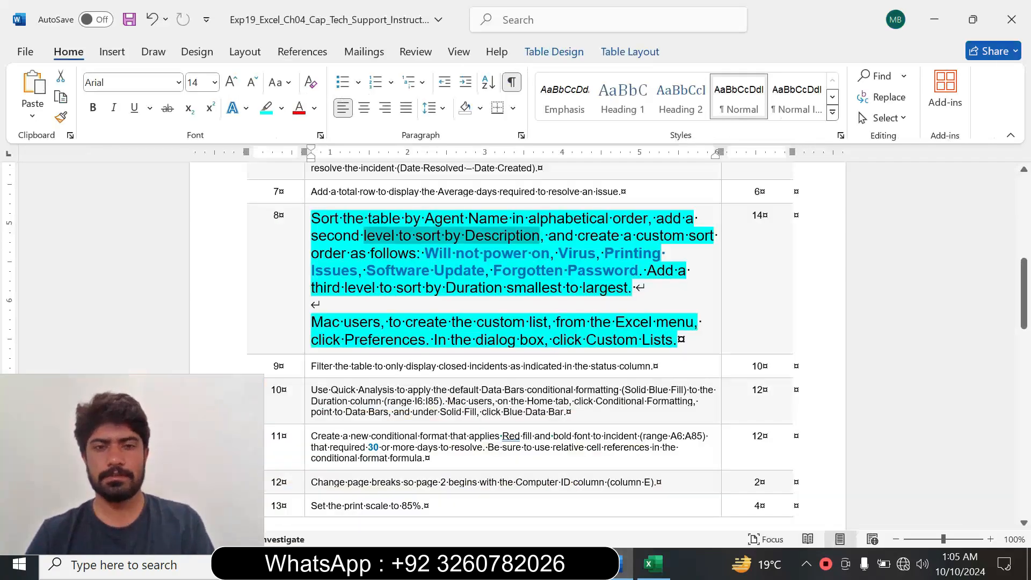
left_click(653, 562)
left_click(445, 285)
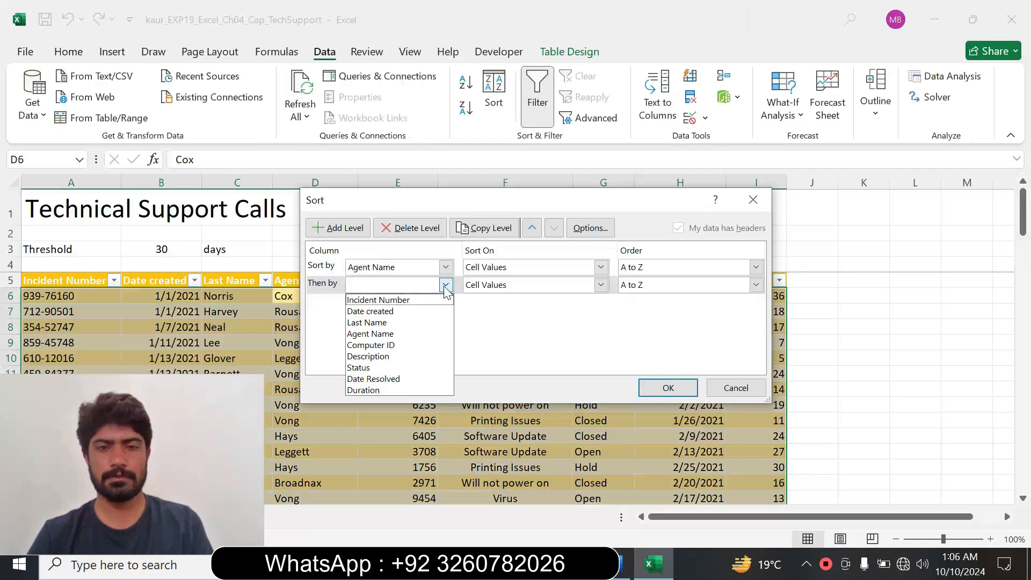
left_click(385, 356)
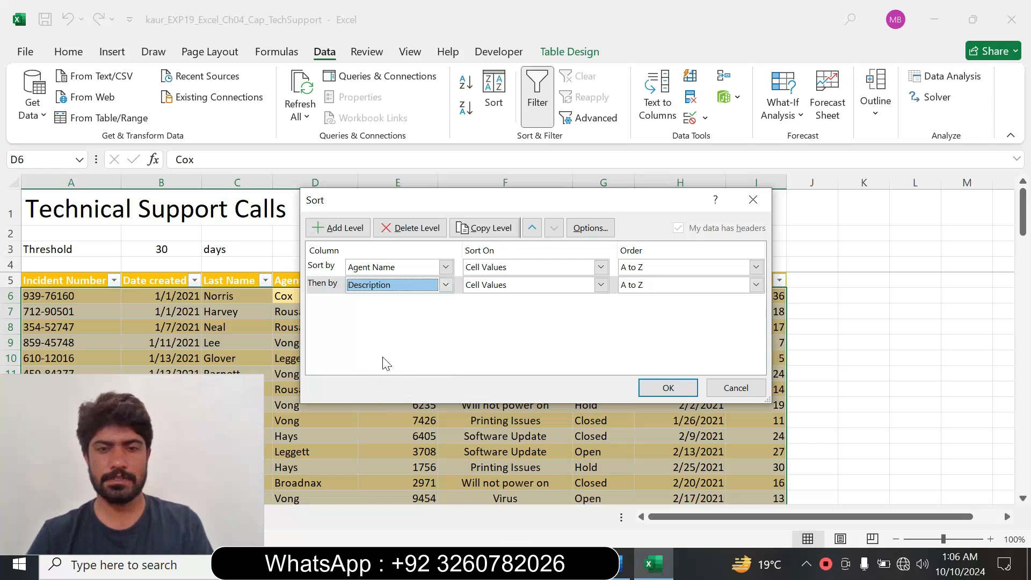
Copy "Will not power on" from step 8 in Word and enter it in a new custom list for the Description sort order in Excel
left_click(618, 562)
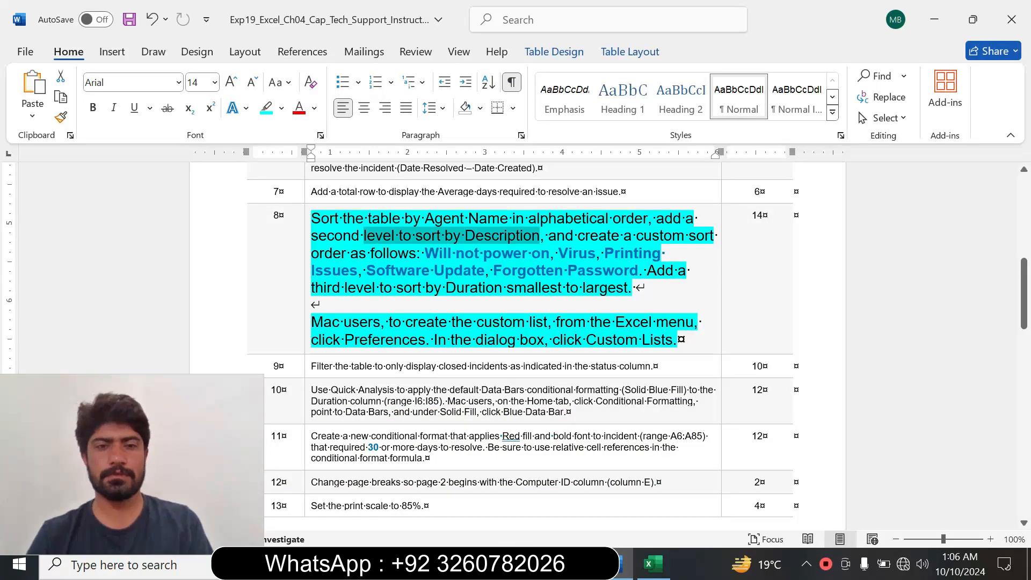
left_click_drag(426, 253, 549, 258)
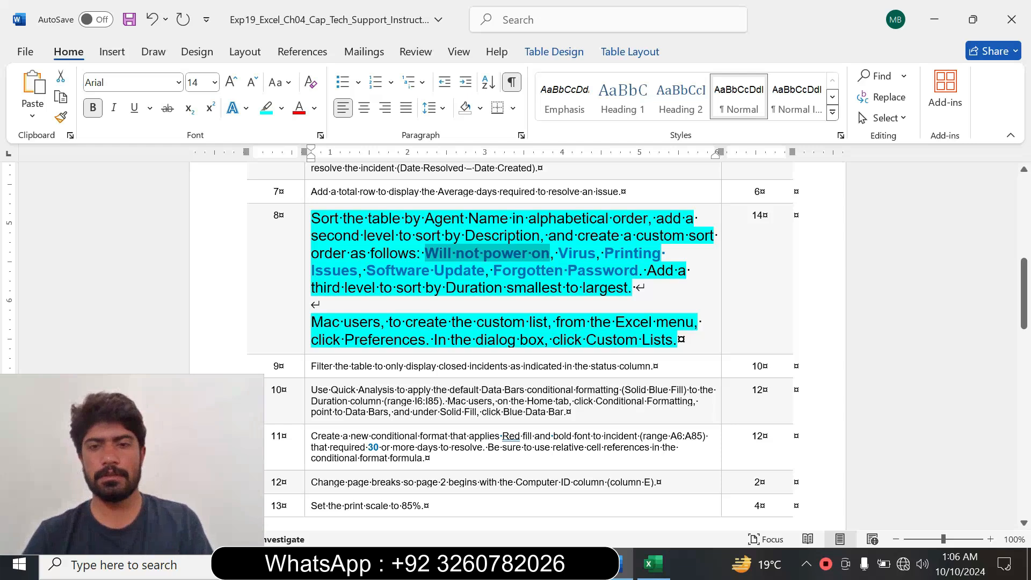
left_click(652, 563)
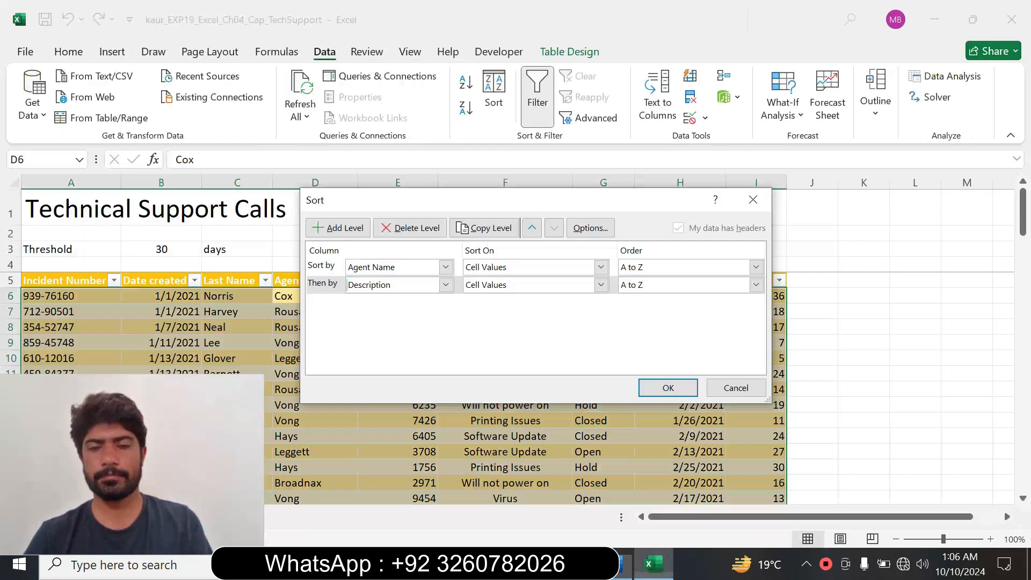
left_click(755, 285)
left_click(645, 322)
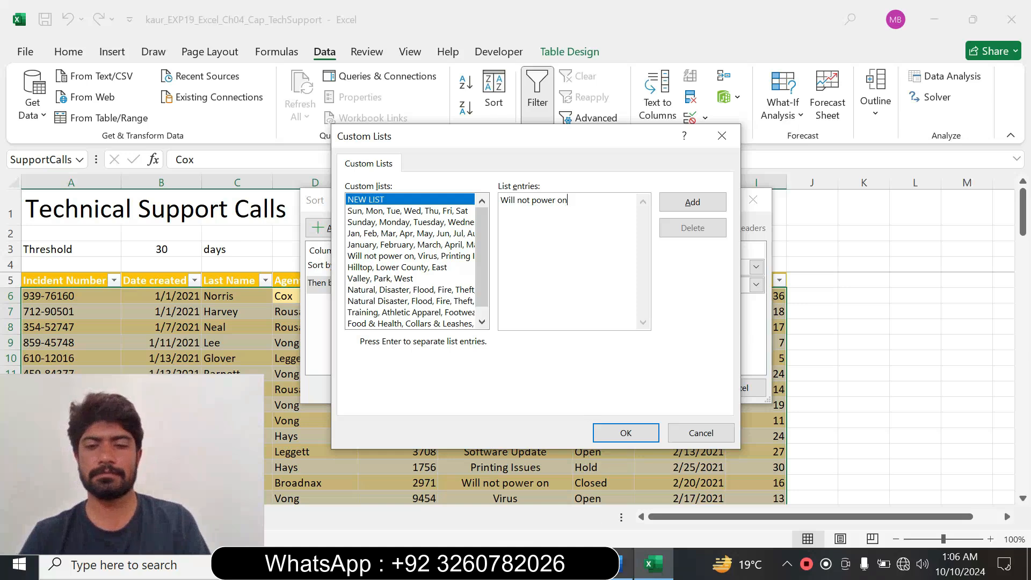
Copy "Virus" from the step 8 instruction in Word and paste it as the second custom list entry in Excel
left_click(623, 564)
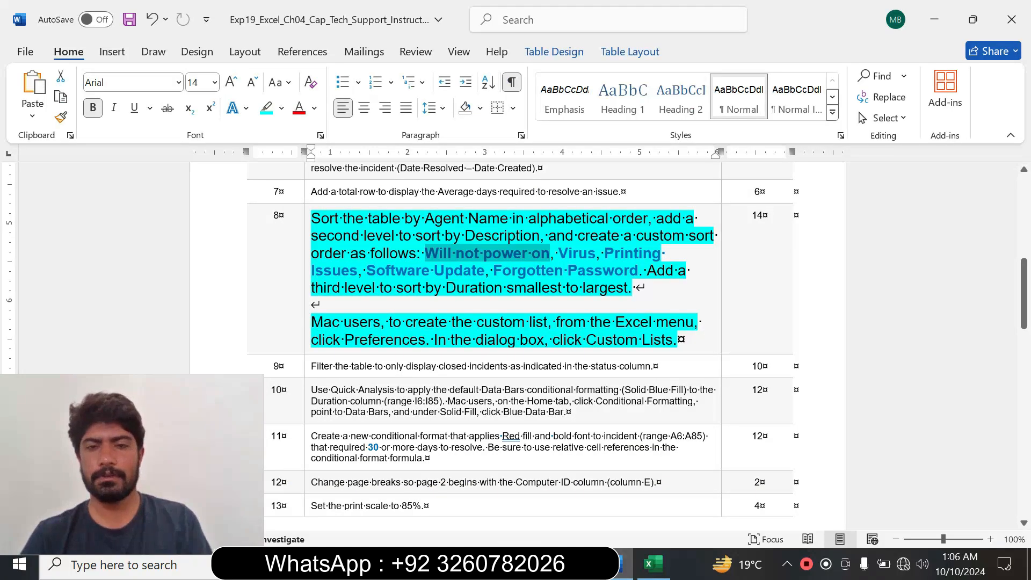
left_click_drag(558, 254, 592, 256)
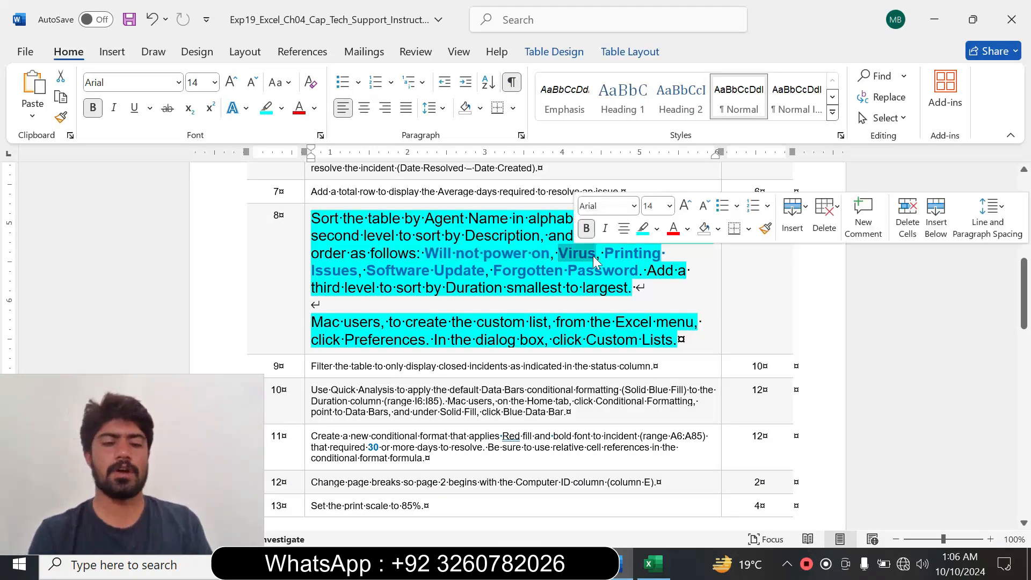
key("ctrl+c")
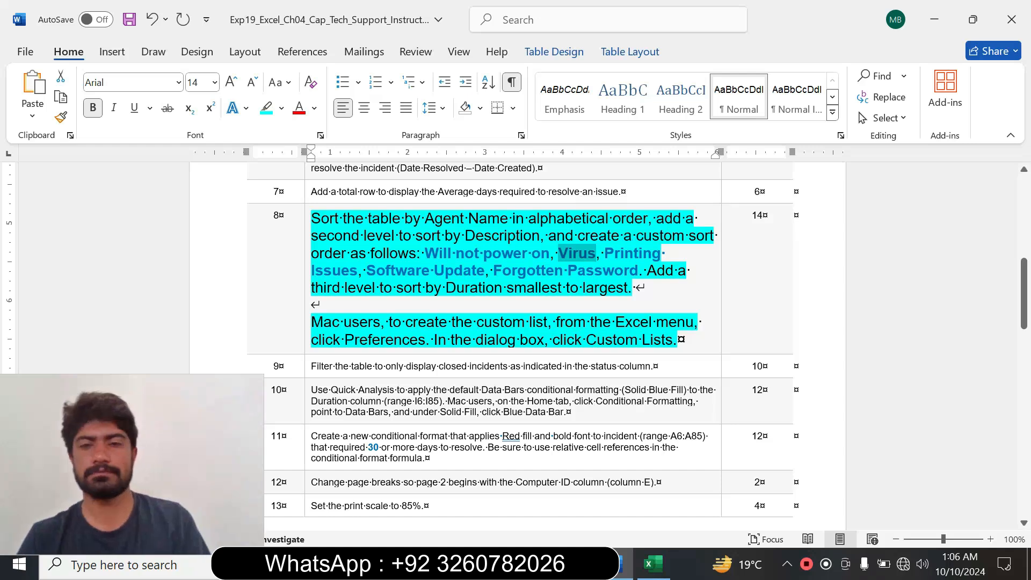
left_click(653, 564)
key("ctrl+v")
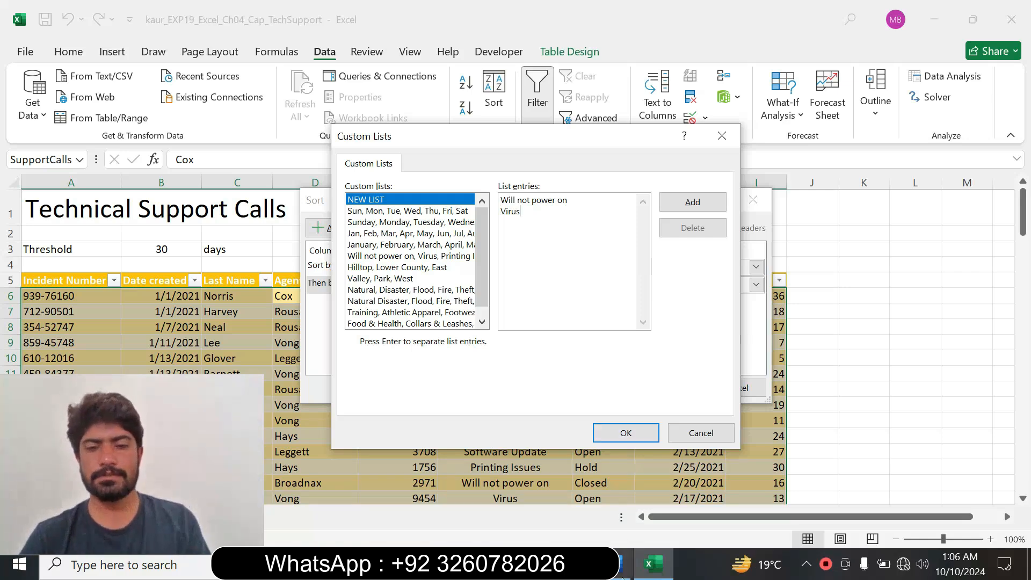
Copy "Printing Issues" and "Software Update" from step 8 in Word into the Excel custom list as the third and fourth entries
left_click(623, 564)
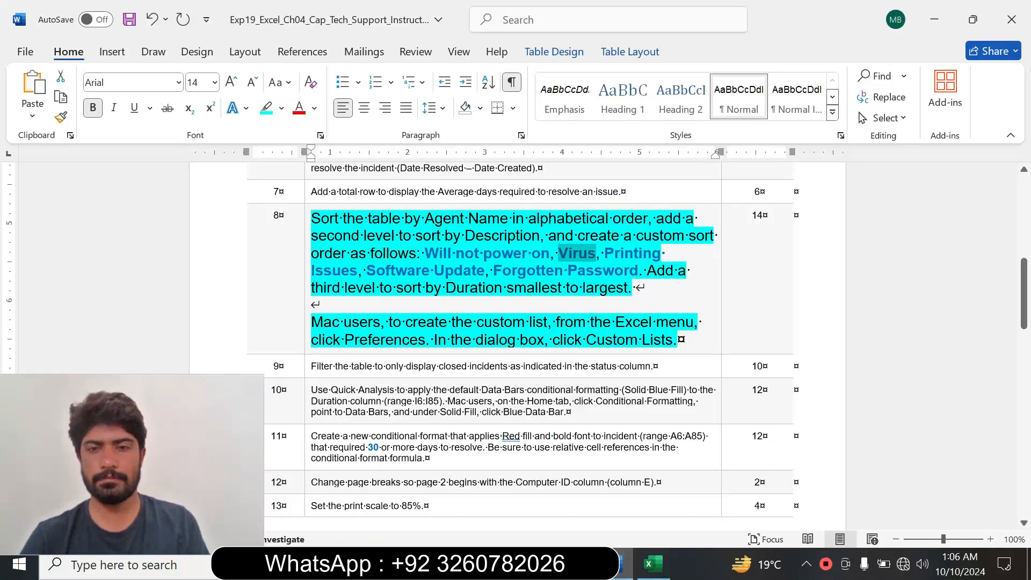
left_click_drag(604, 254, 356, 277)
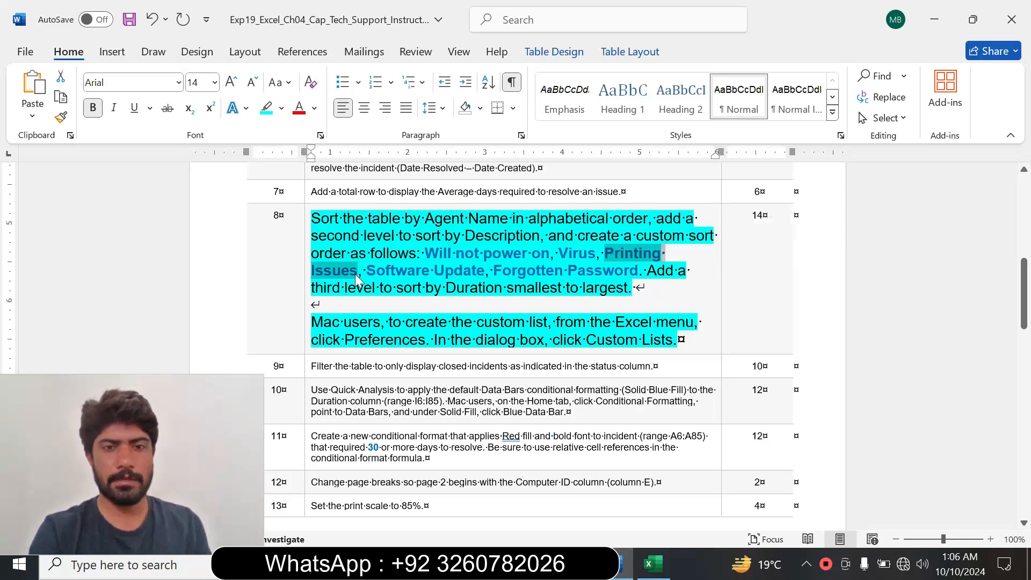
key("alt+Tab")
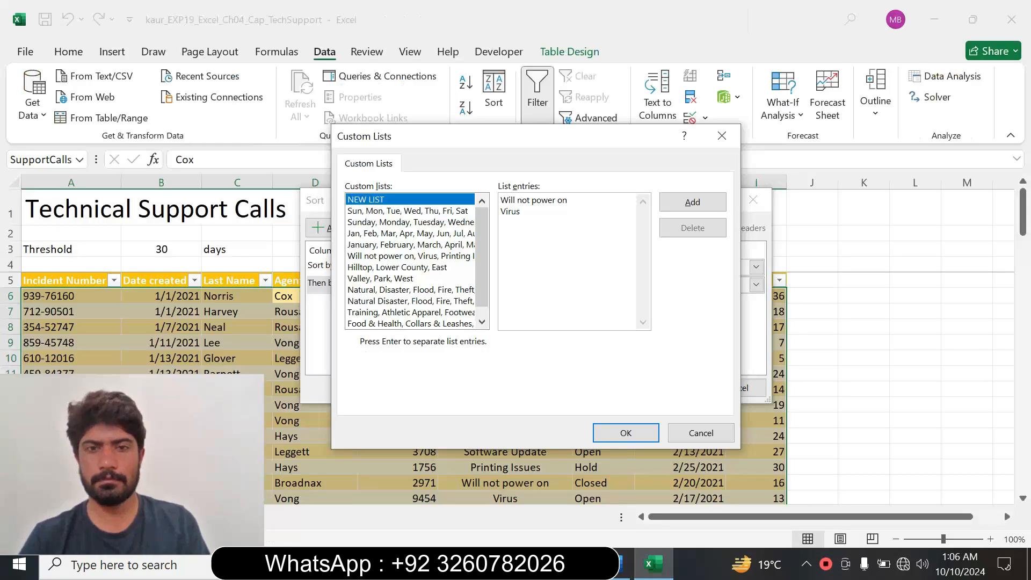
key("ctrl+v")
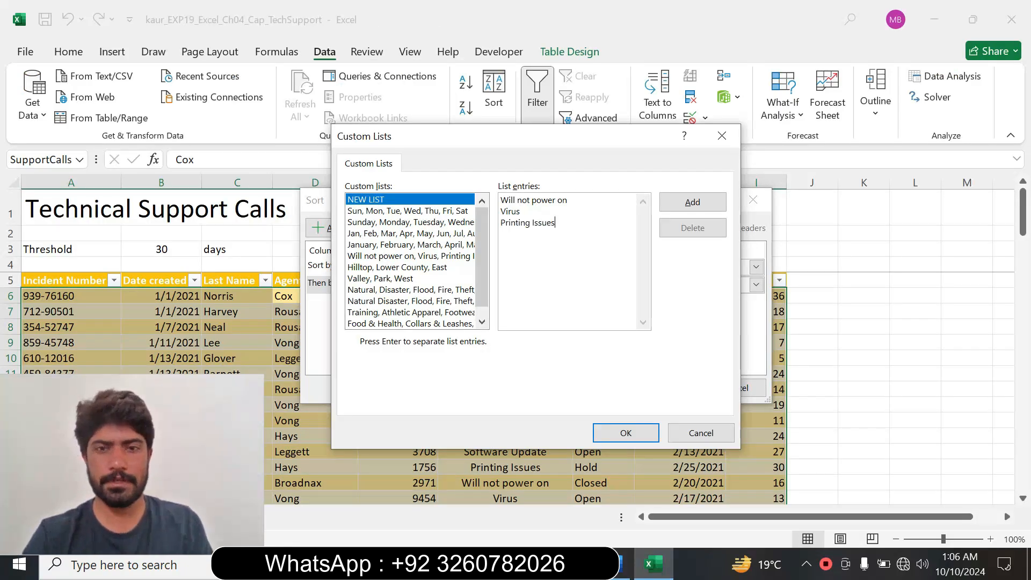
key("alt+Tab")
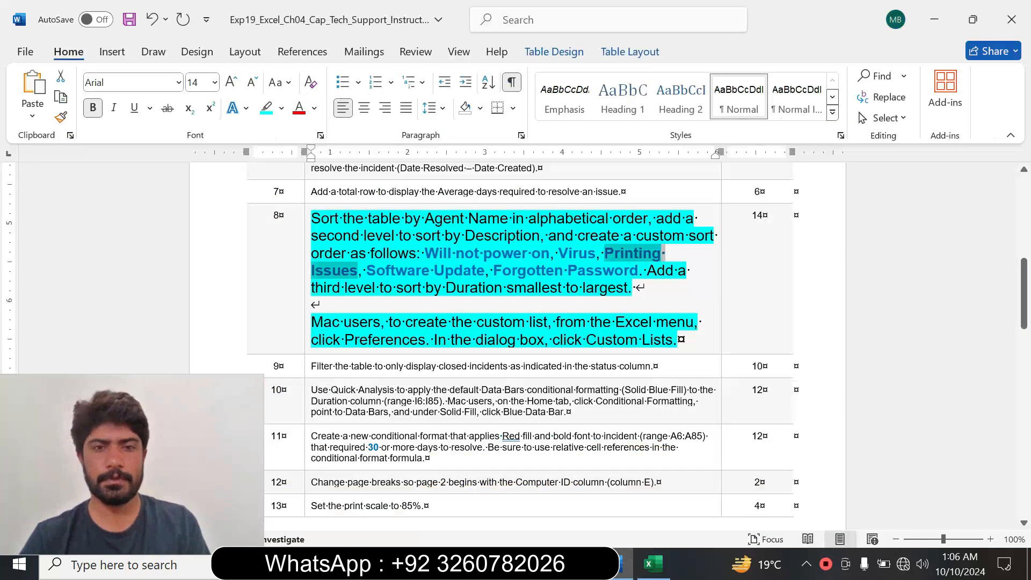
left_click_drag(366, 270, 474, 272)
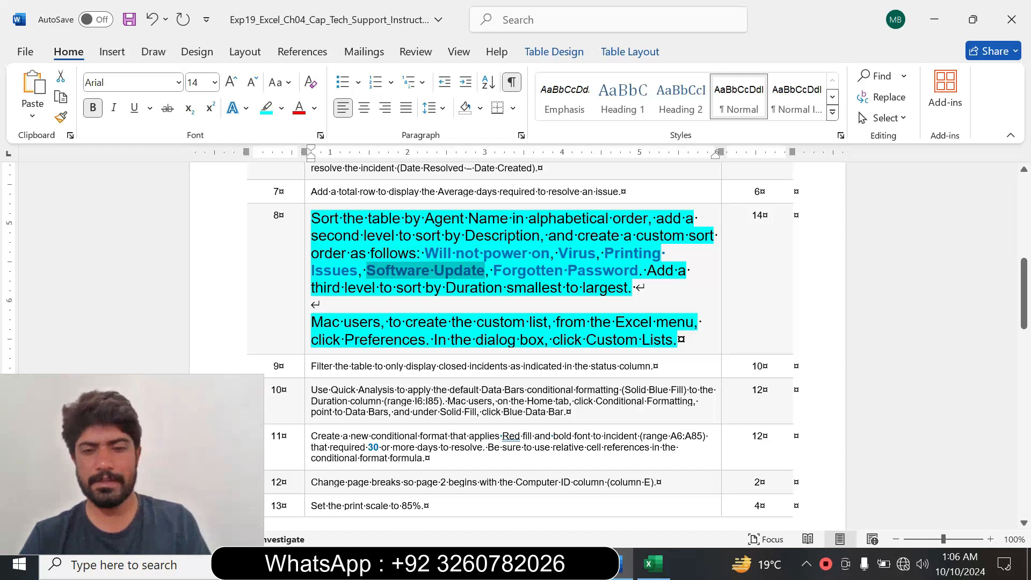
left_click(652, 563)
key("ctrl+v")
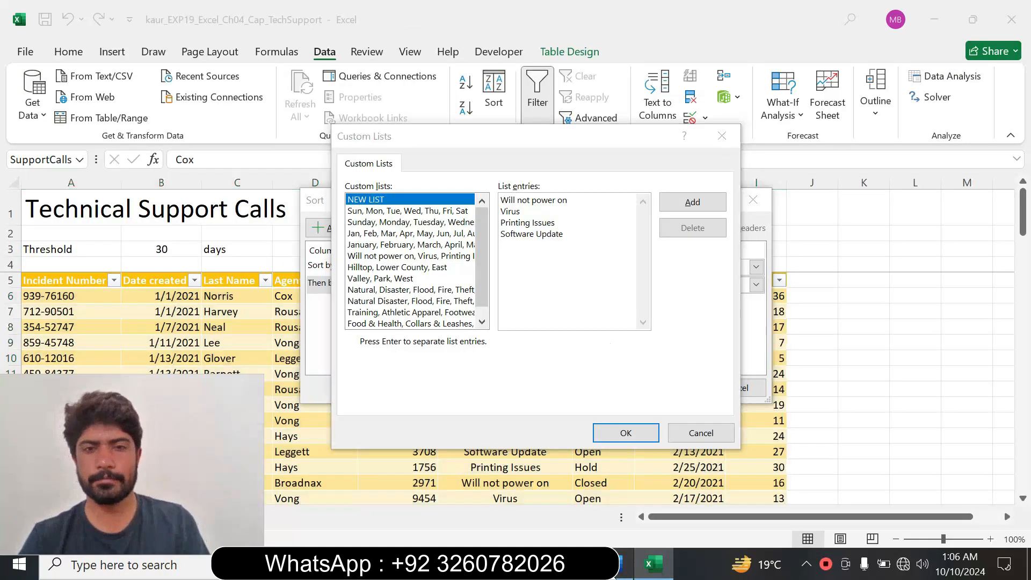
Copy "Forgotten Password" from step 8 in Word as the fifth list entry in Excel and add the custom list
left_click(623, 563)
left_click_drag(492, 270, 625, 270)
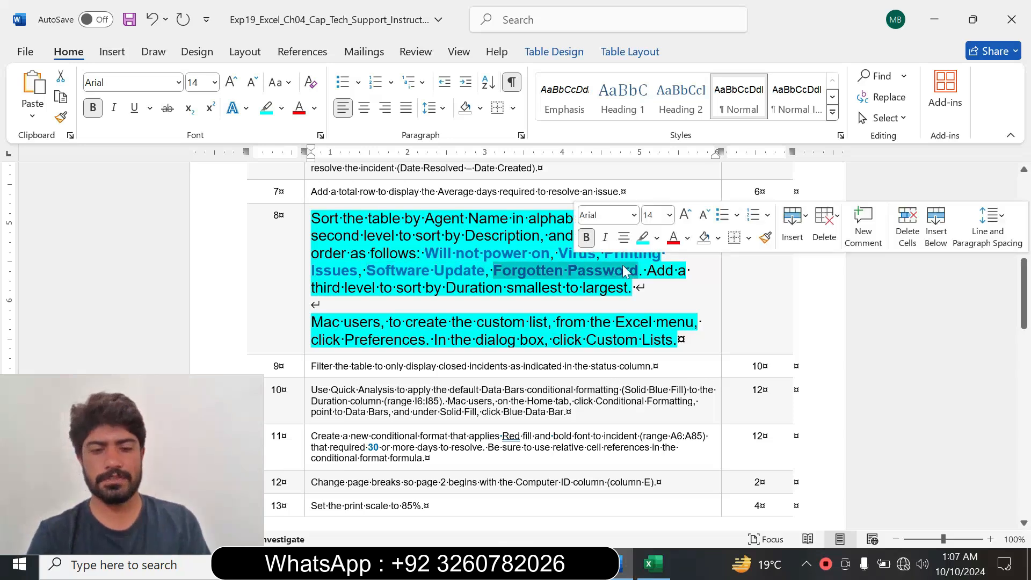
key("ctrl+c")
left_click(653, 564)
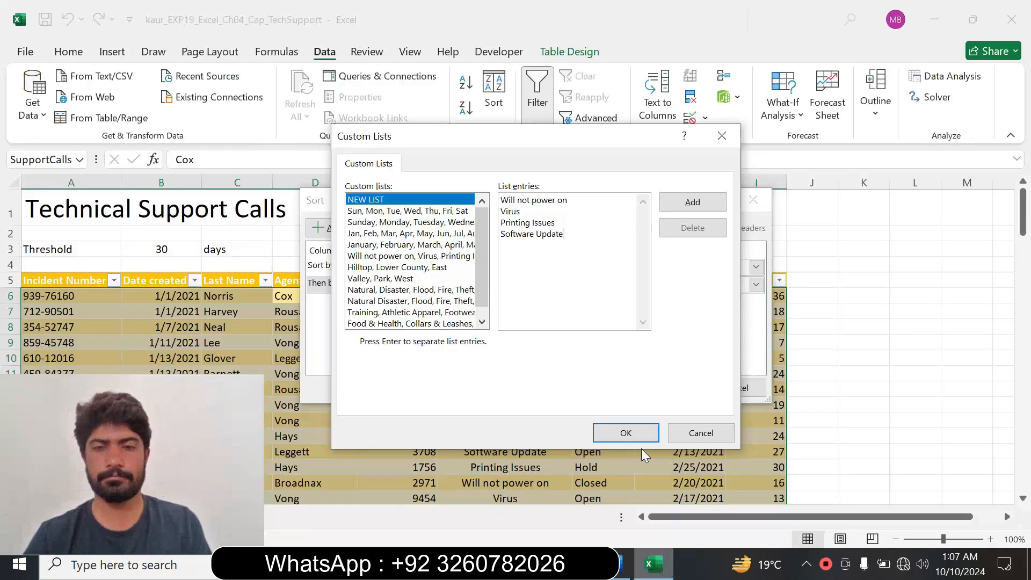
key("ctrl+v")
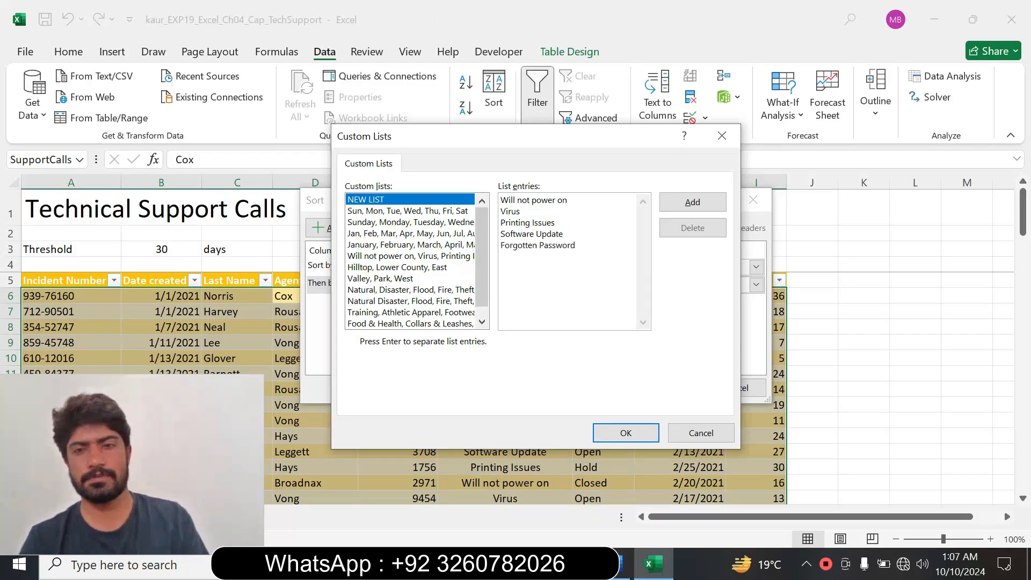
left_click(694, 204)
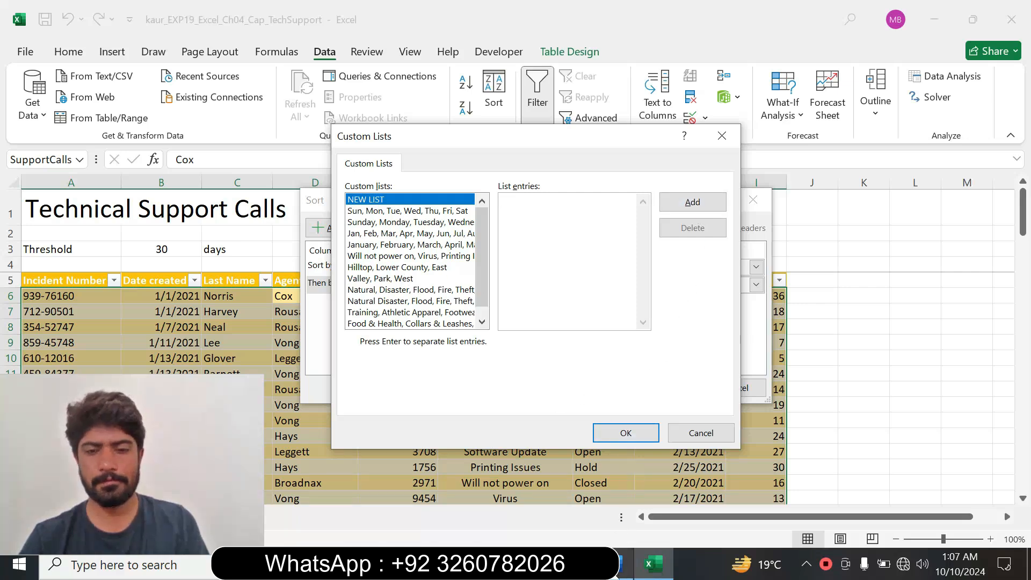
Select the custom list starting with "Will not power on, Virus", check it against step 8 in Word, and apply it as the Description order
left_click(622, 563)
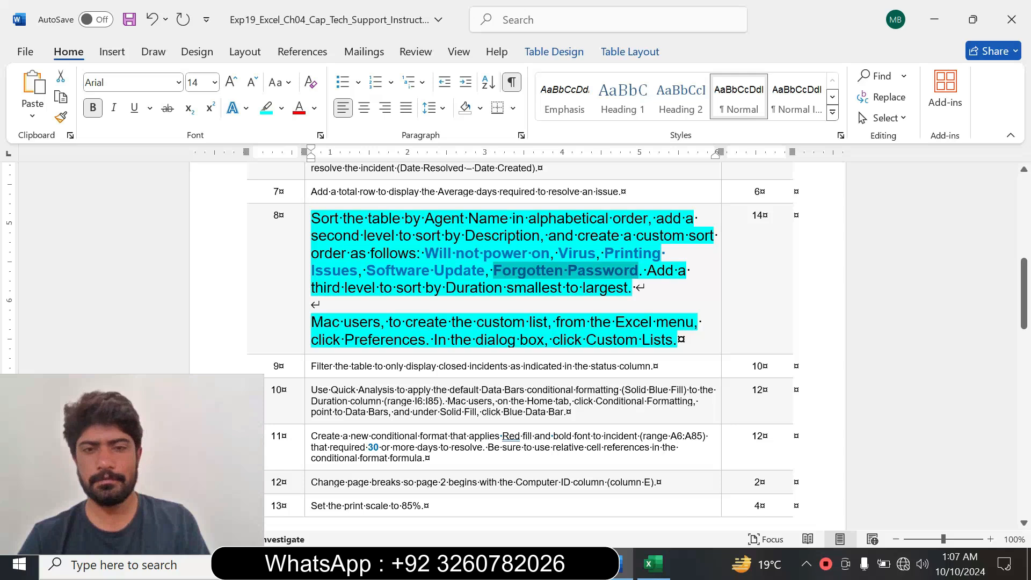
left_click(652, 563)
left_click(391, 257)
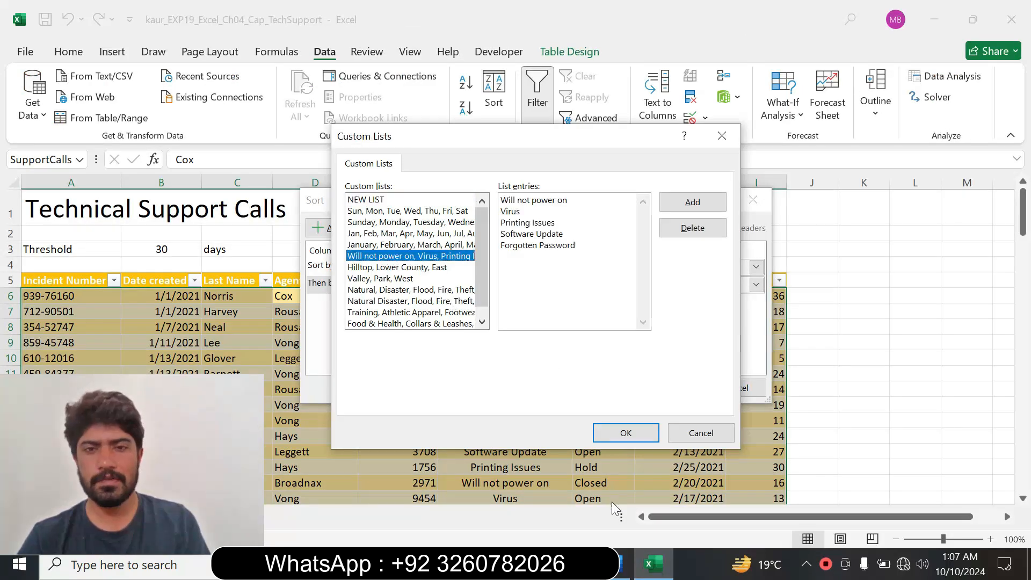
left_click(619, 569)
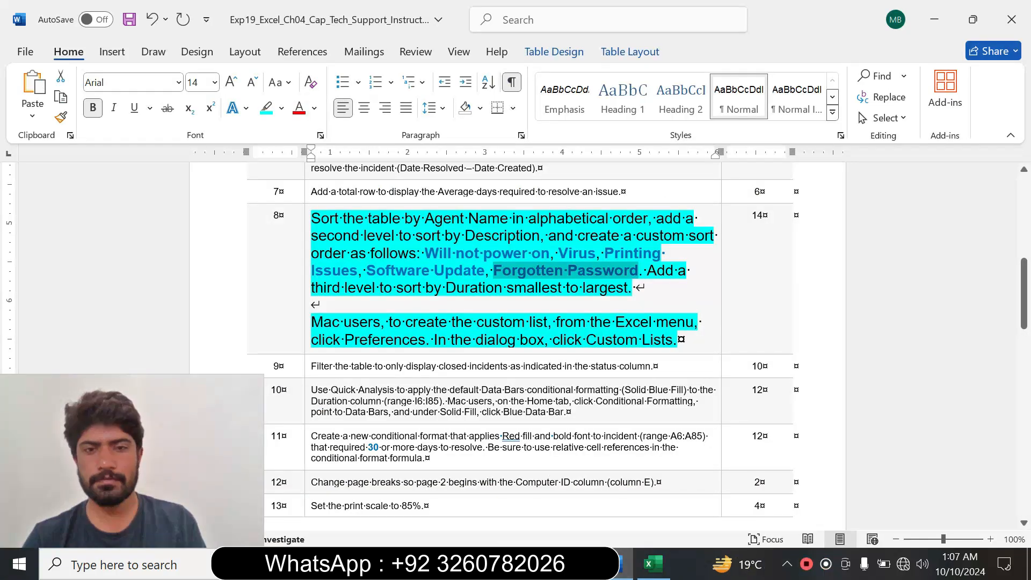
left_click(653, 564)
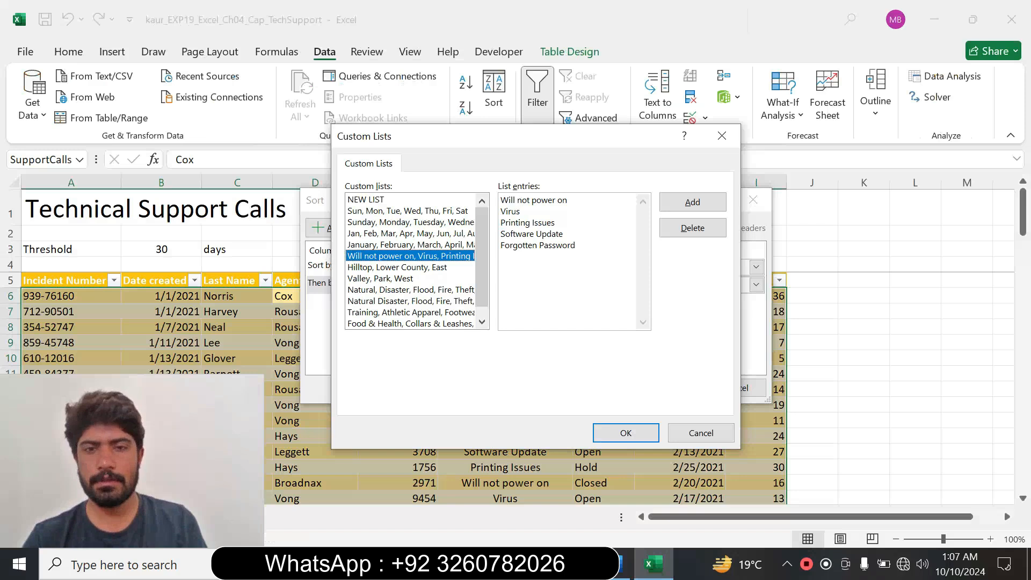
left_click(619, 569)
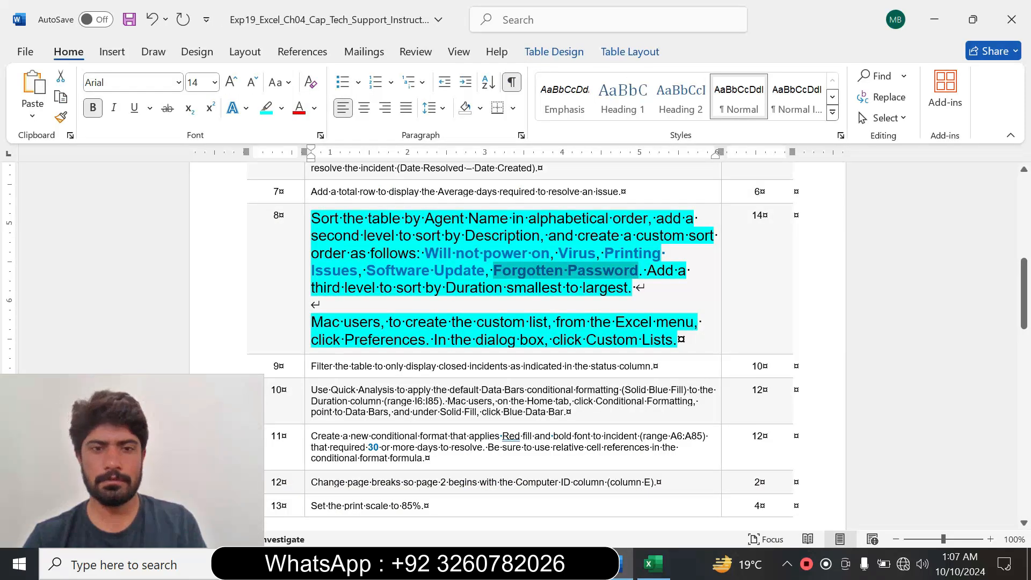
left_click(653, 564)
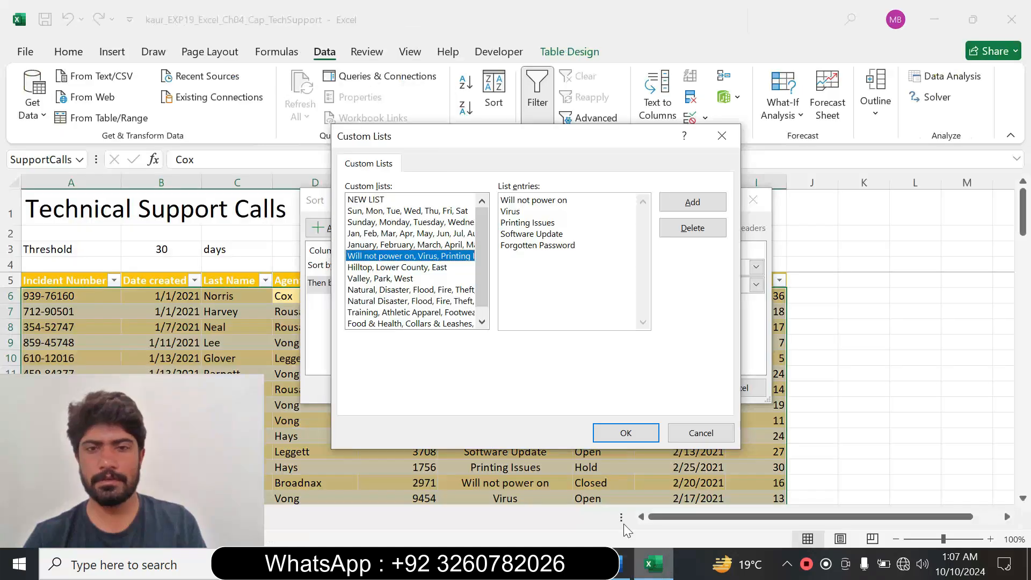
left_click(684, 207)
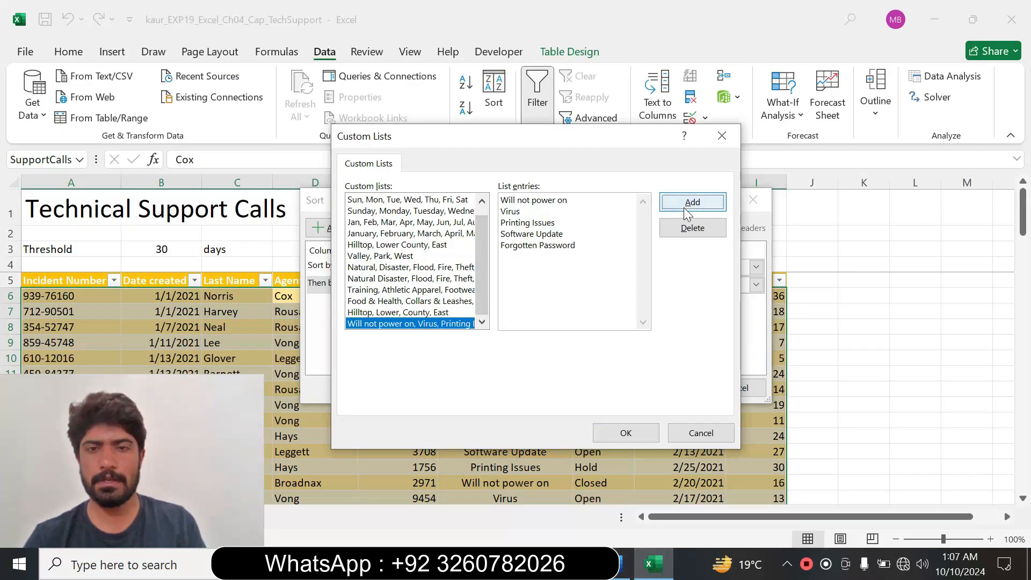
left_click(626, 433)
Check the third-level requirement in step 8 in Word and add a third sort level in Excel by Duration, Smallest to Largest
left_click(623, 563)
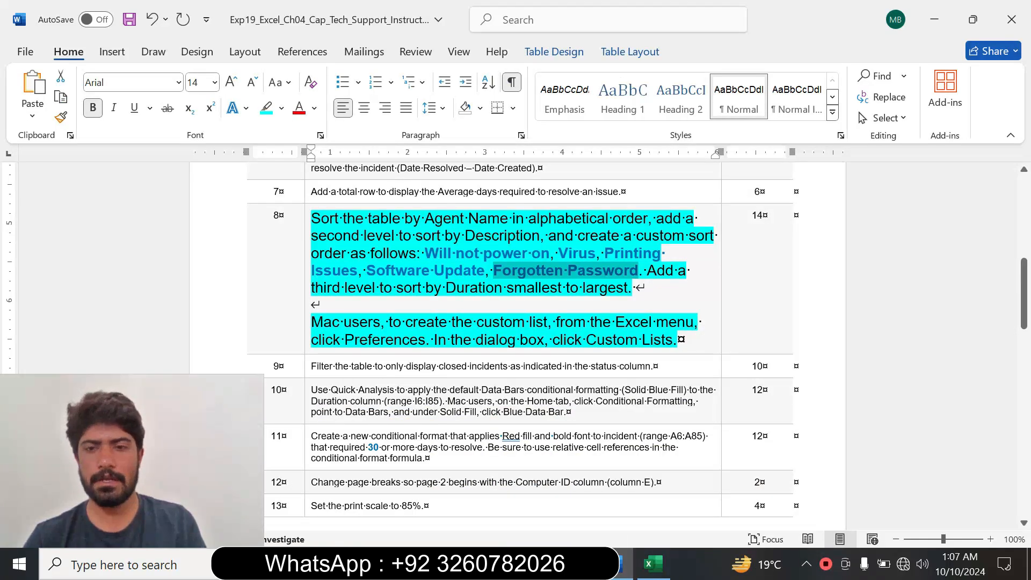
left_click(651, 270)
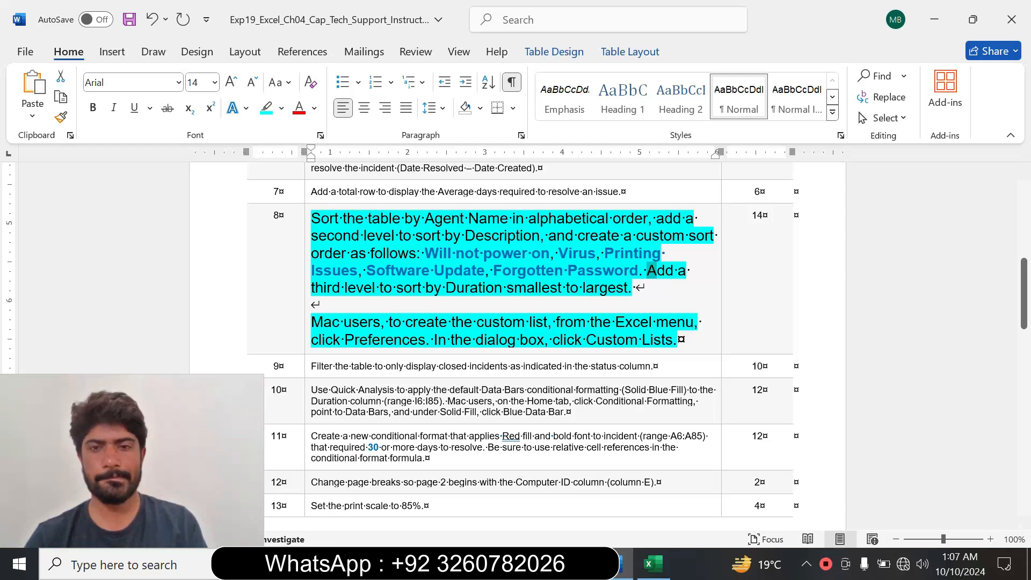
left_click(652, 564)
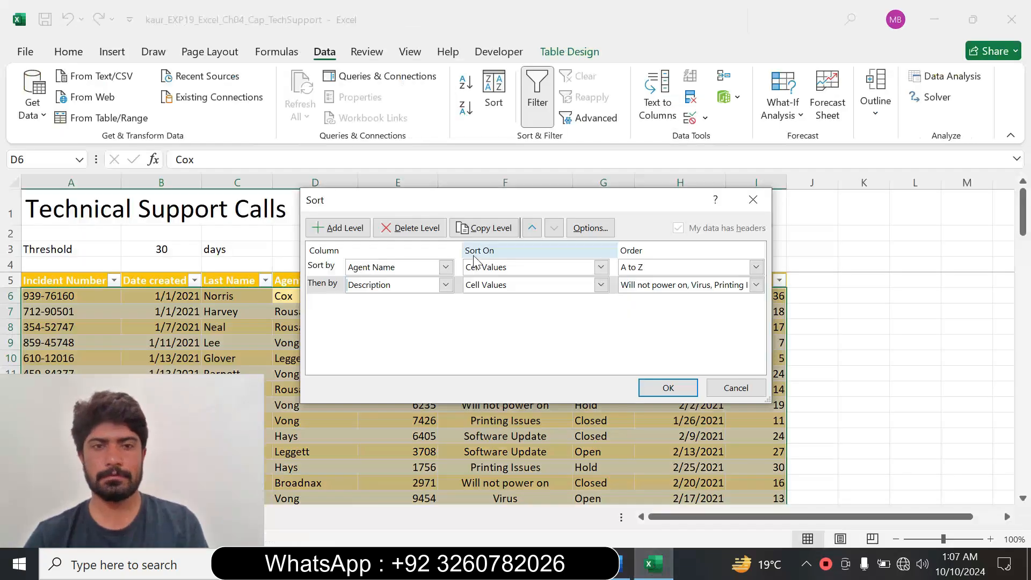
left_click(338, 228)
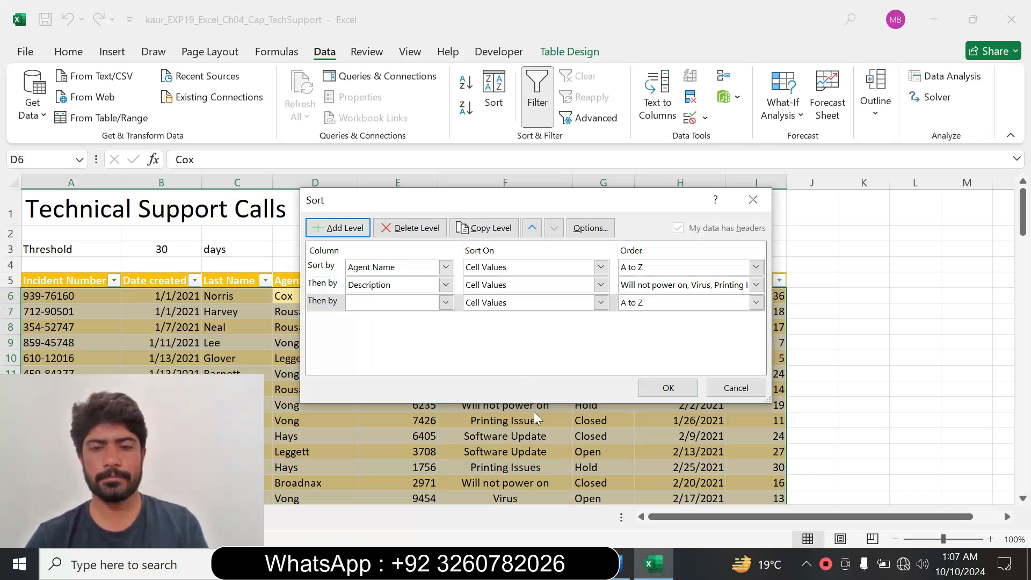
left_click(616, 568)
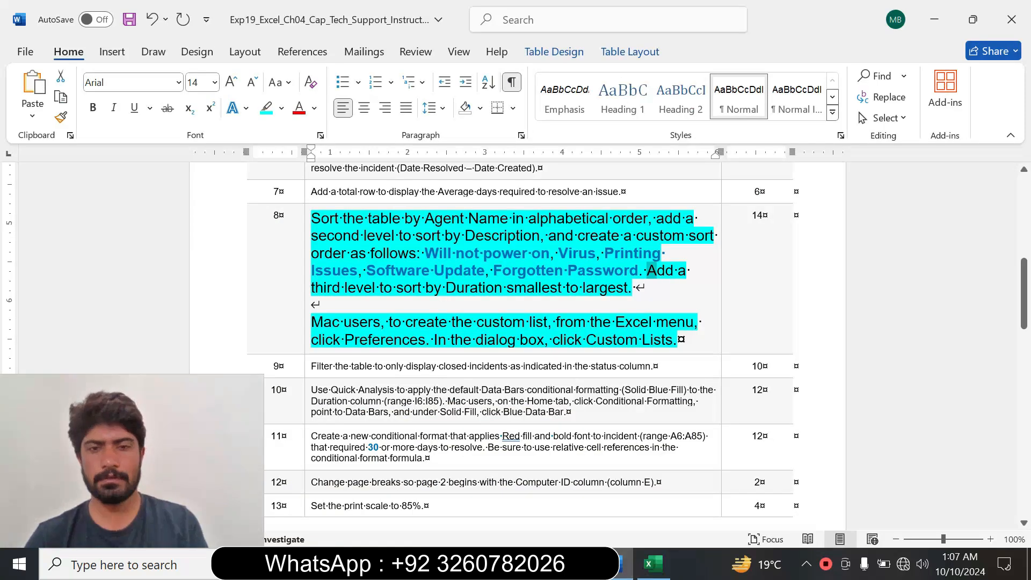
left_click_drag(425, 287, 642, 301)
left_click(425, 287)
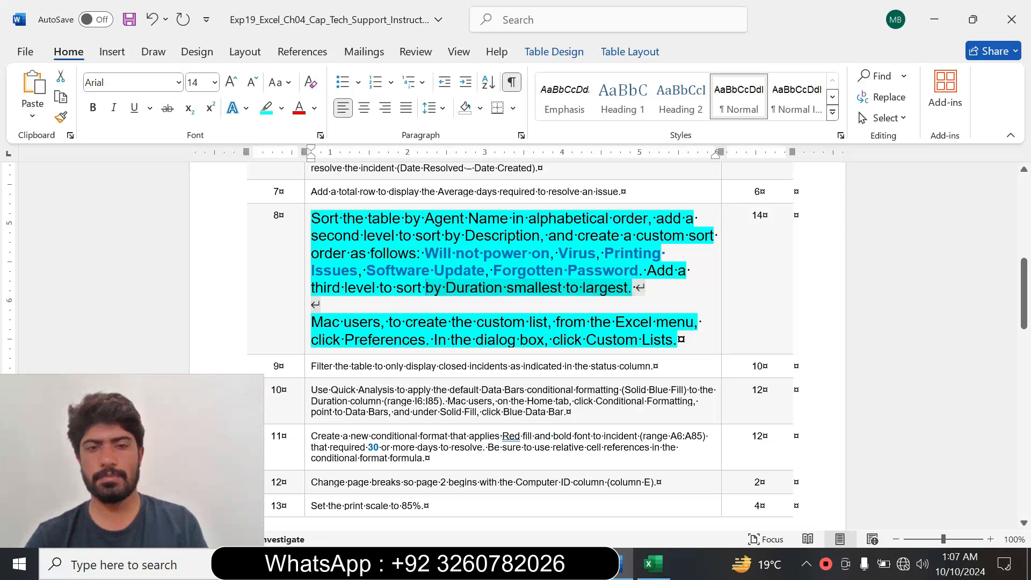
left_click(652, 564)
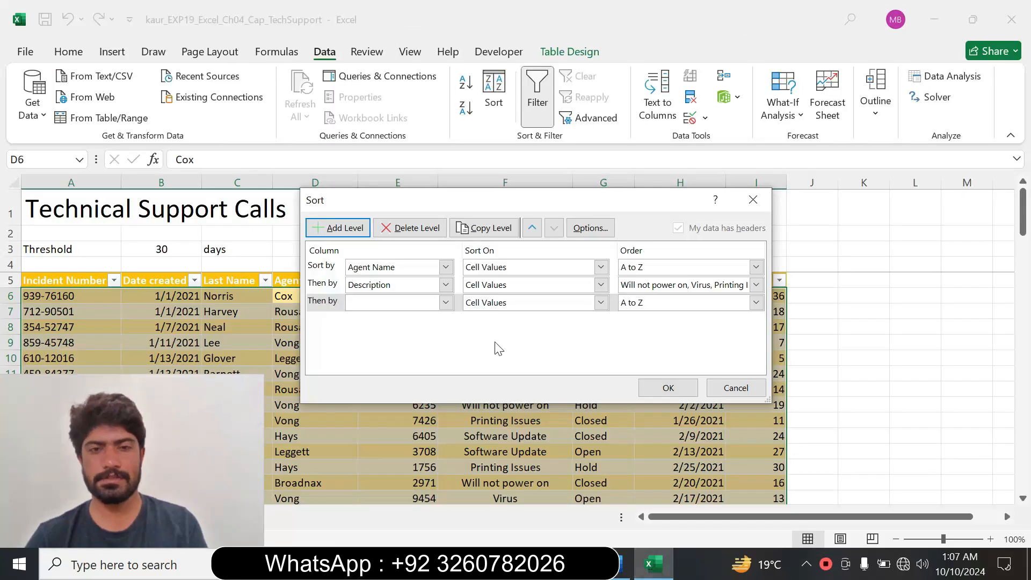
left_click(446, 303)
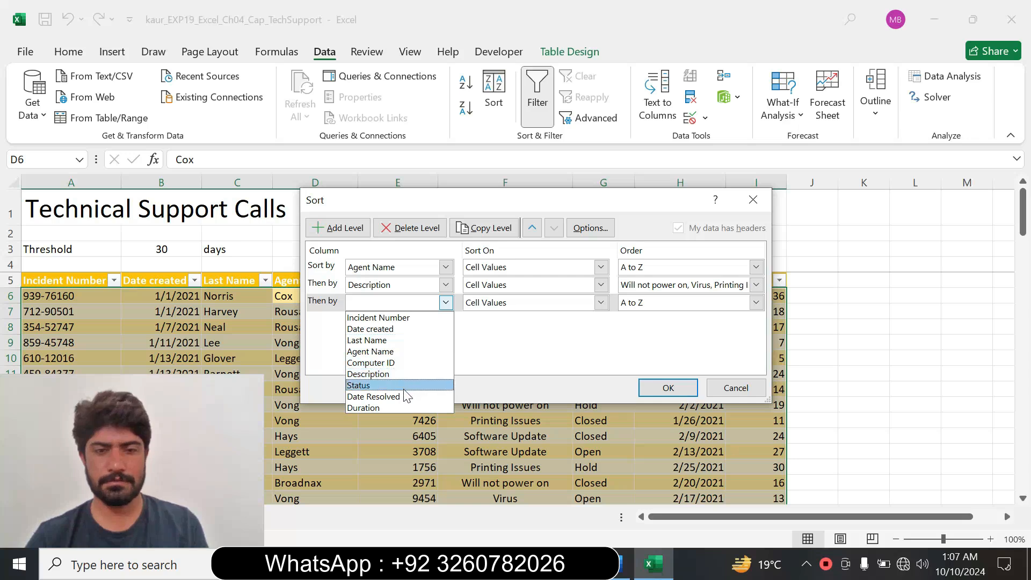
left_click(396, 407)
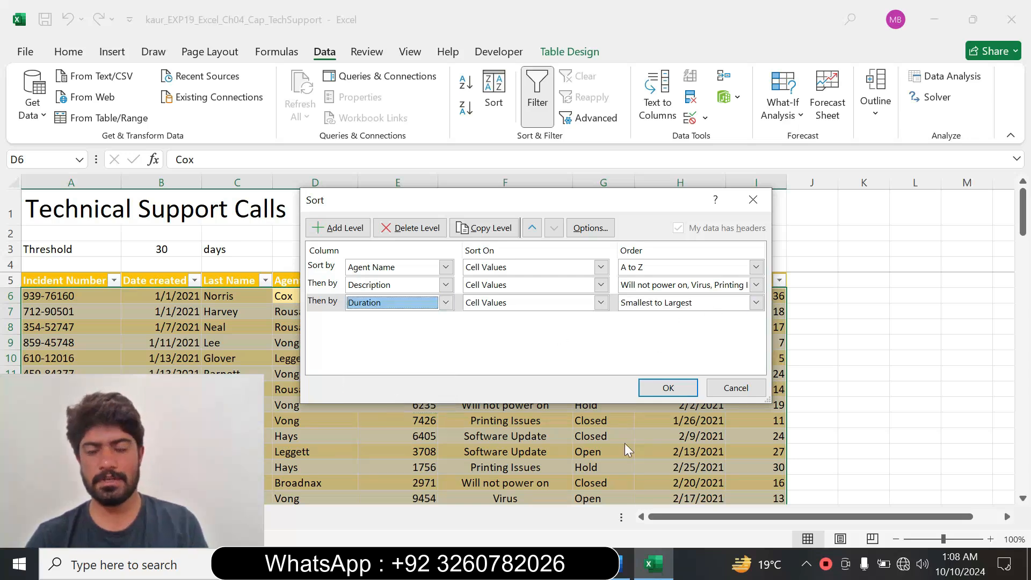
Check the sort requirements in step 8 in Word and apply the three-level sort to the support calls table in Excel
key("alt+Tab")
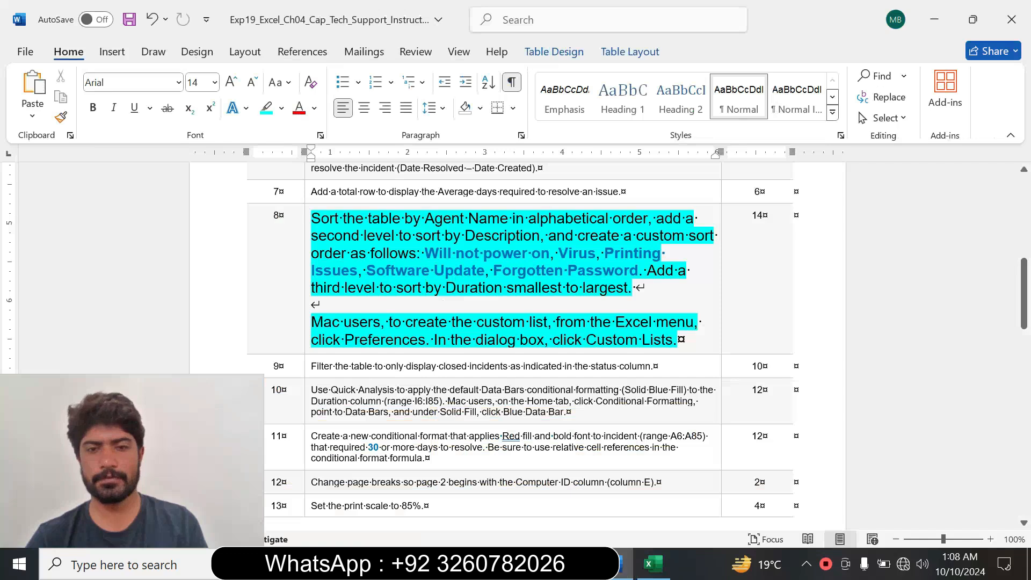
left_click(652, 564)
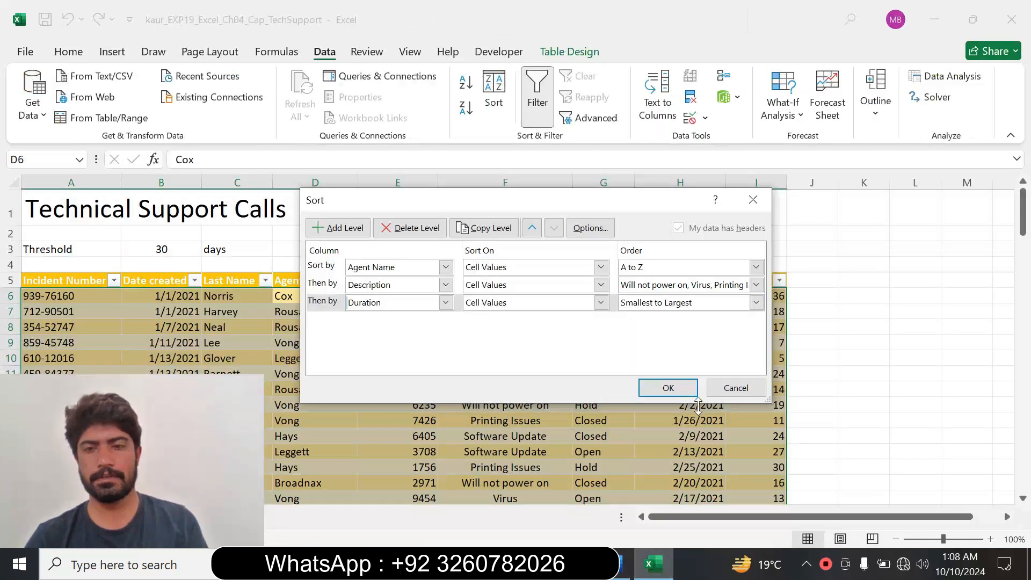
left_click(678, 389)
left_click(683, 358)
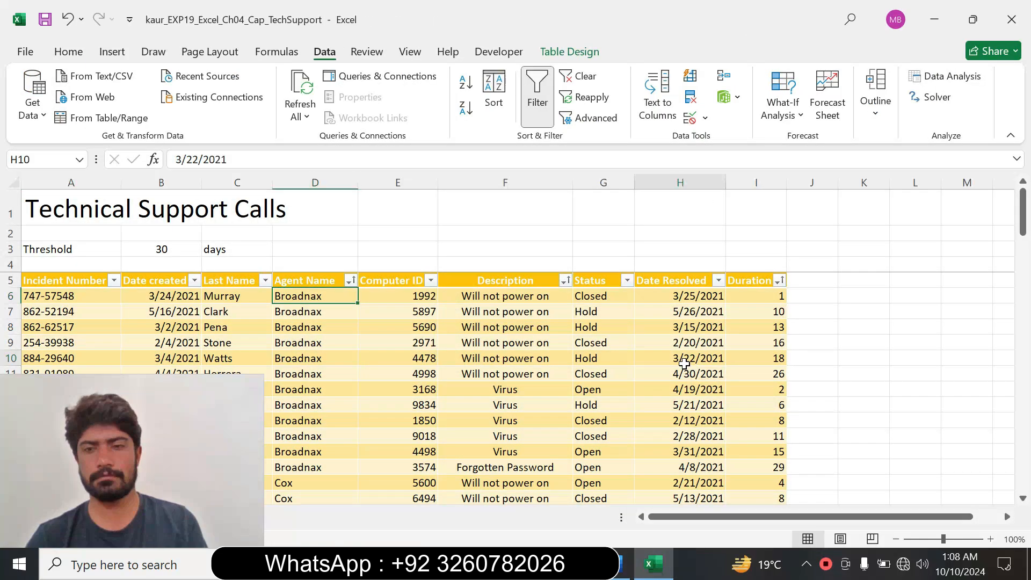
Switch to Word, reset the step 8 instruction text to 9 pt, and remove its cyan highlight
left_click(621, 564)
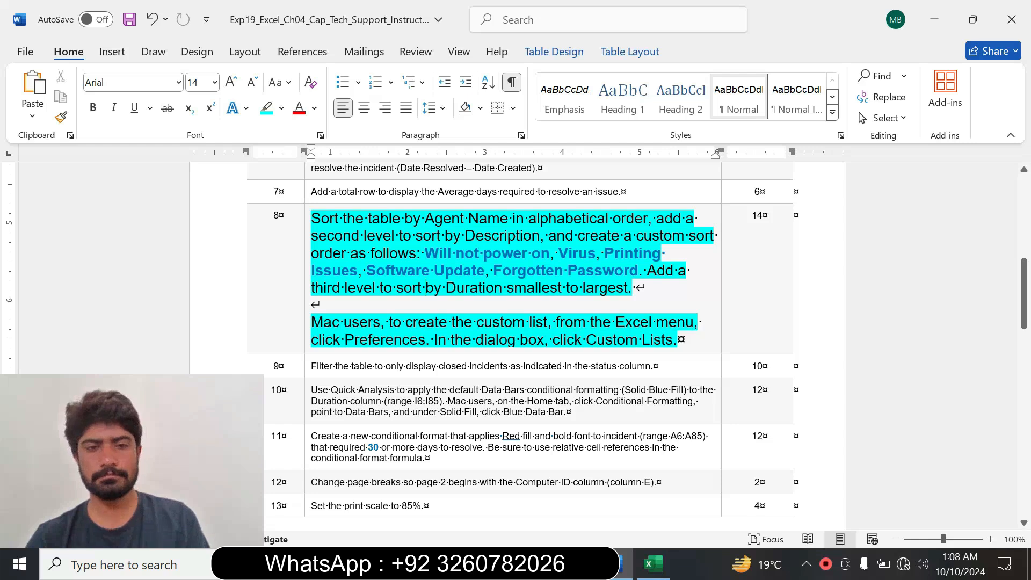
left_click(306, 348)
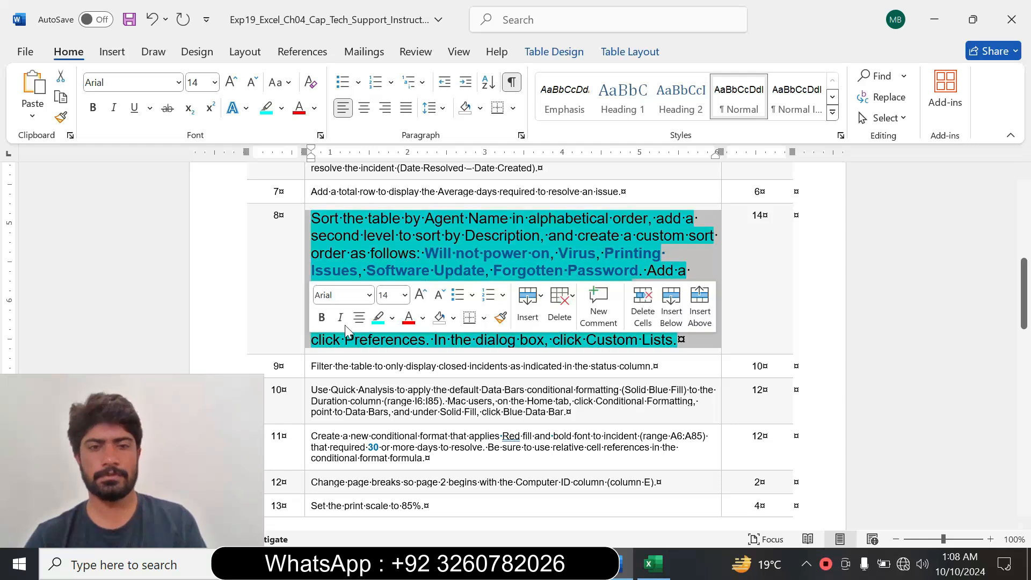
left_click(405, 294)
left_click(379, 63)
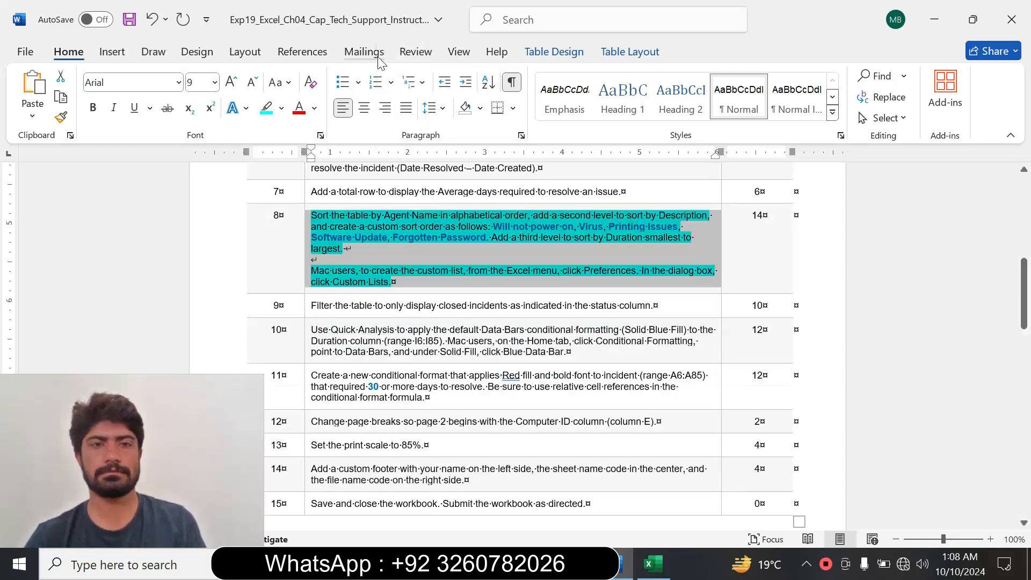
left_click(281, 108)
left_click(306, 237)
left_click(392, 282)
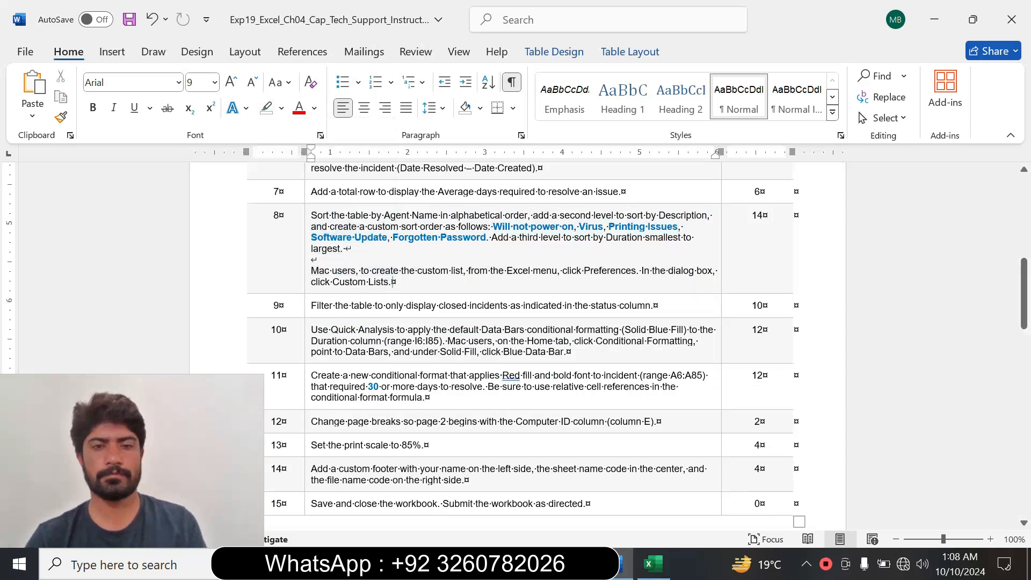
Enlarge the step 9 instruction text to 16 pt and highlight it in cyan
left_click_drag(1023, 293, 1023, 299)
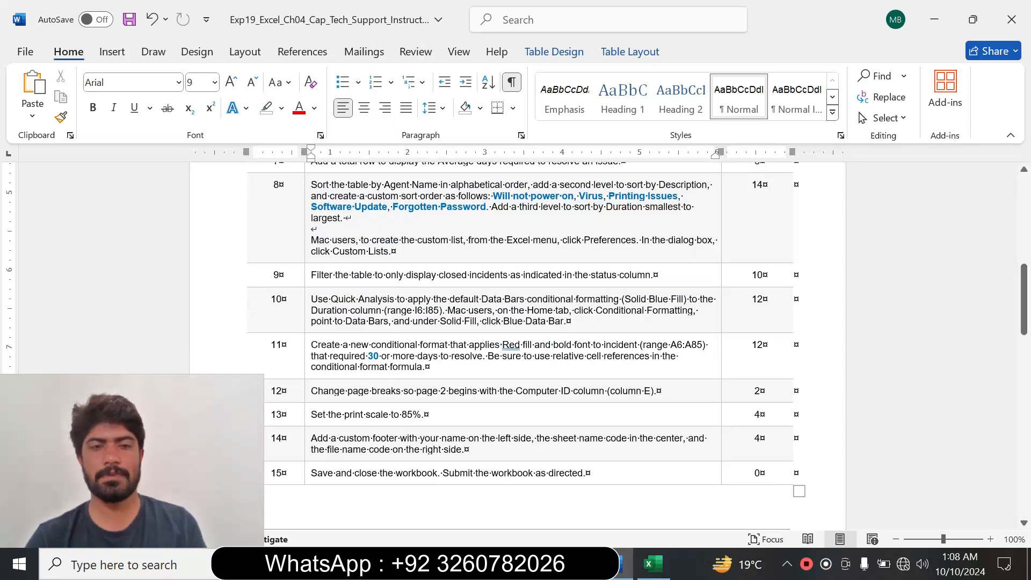
left_click(304, 280)
left_click(402, 227)
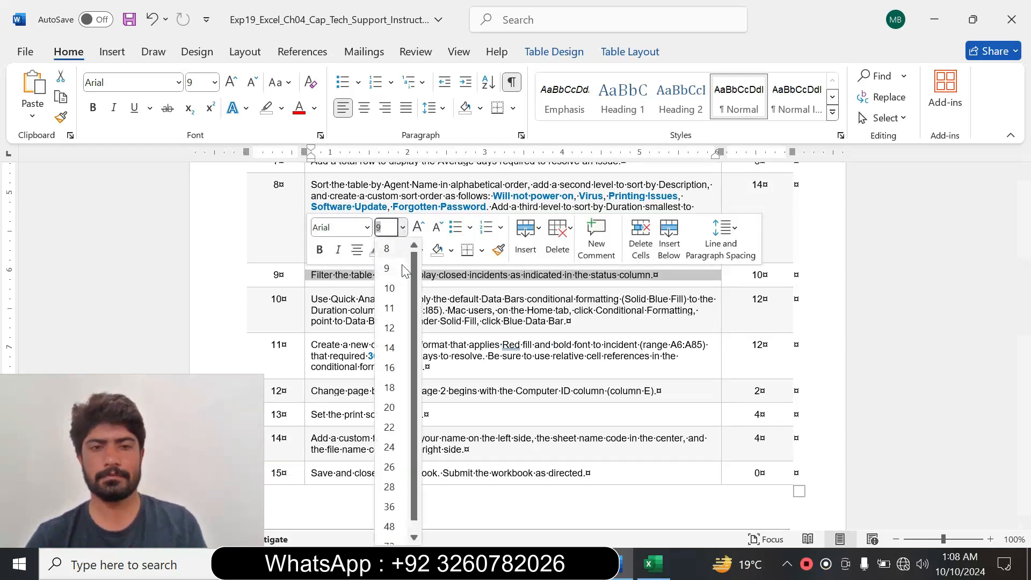
left_click(389, 367)
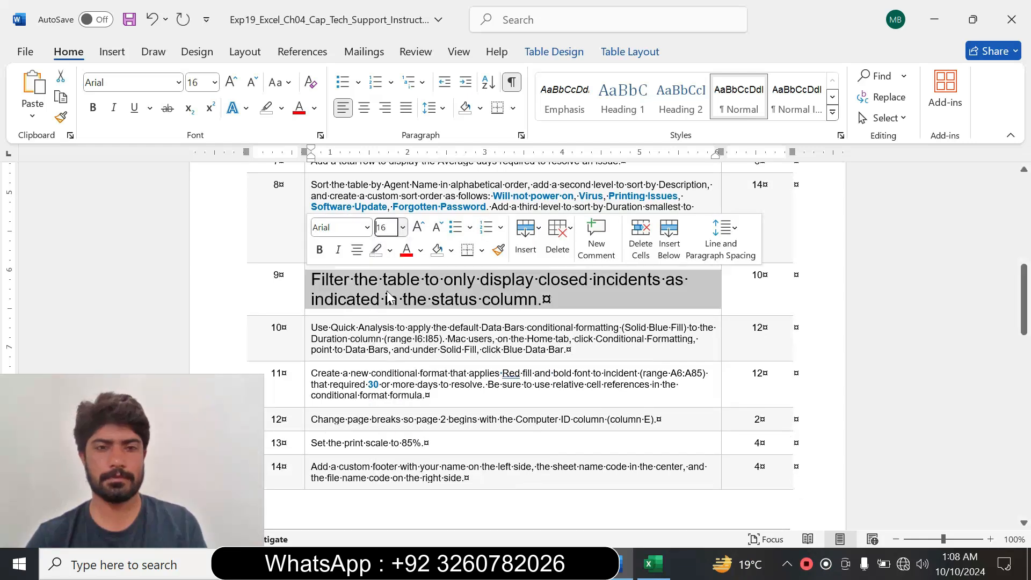
left_click(389, 254)
left_click(427, 304)
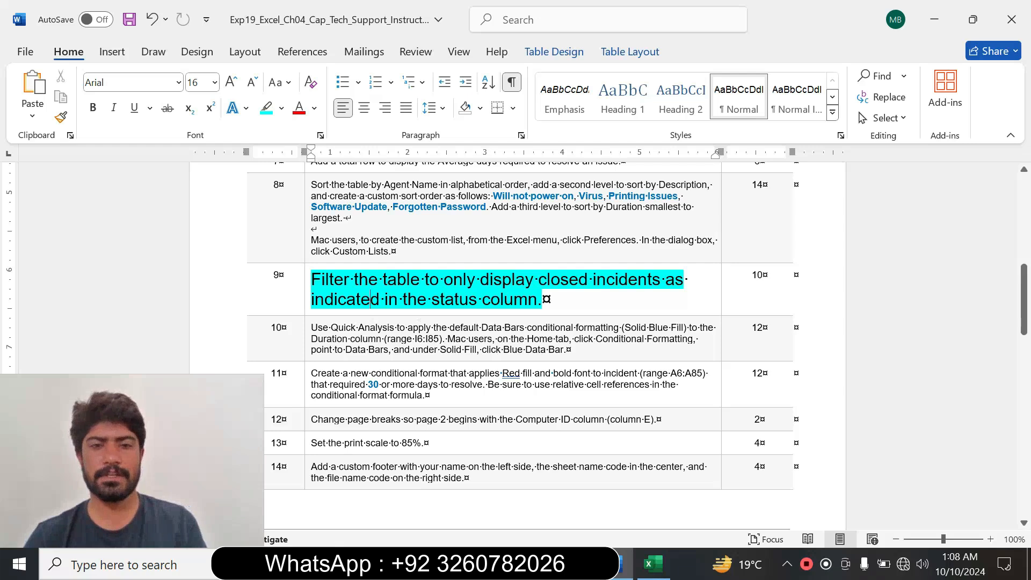
Examine the step 9 filter requirement in Word and locate the matching Status column in the Excel support calls table
double_click(454, 299)
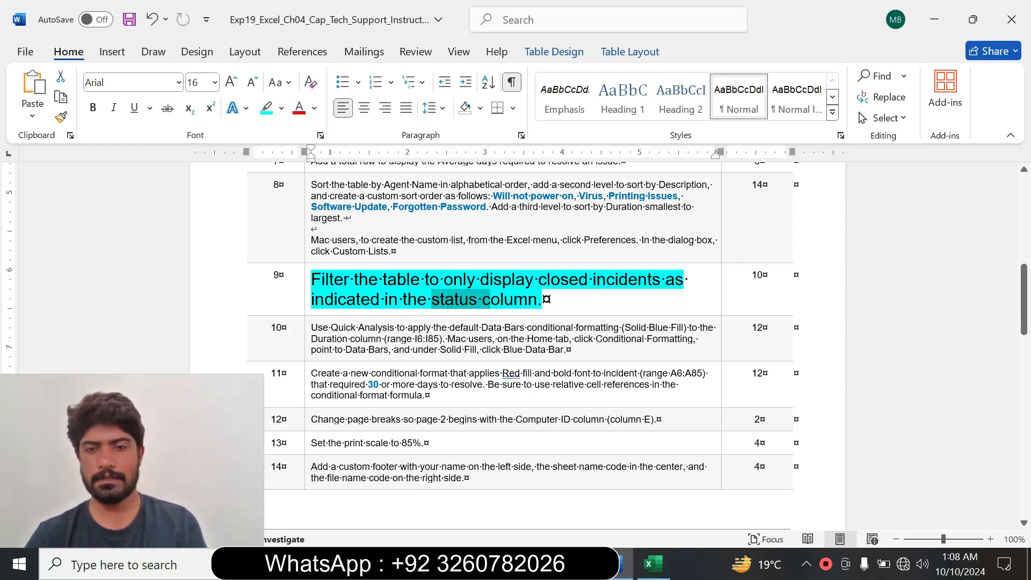
left_click(653, 564)
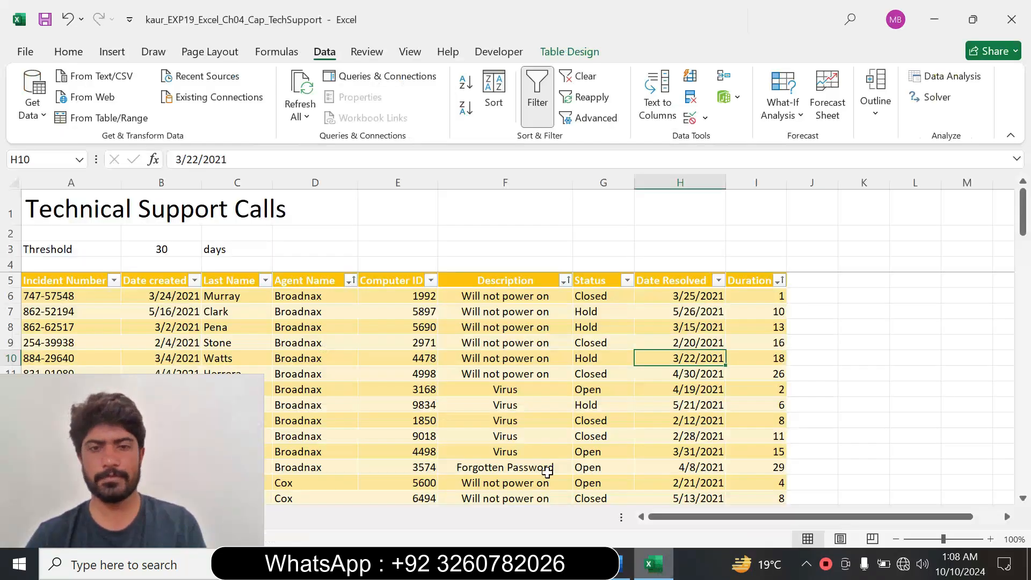
left_click(507, 317)
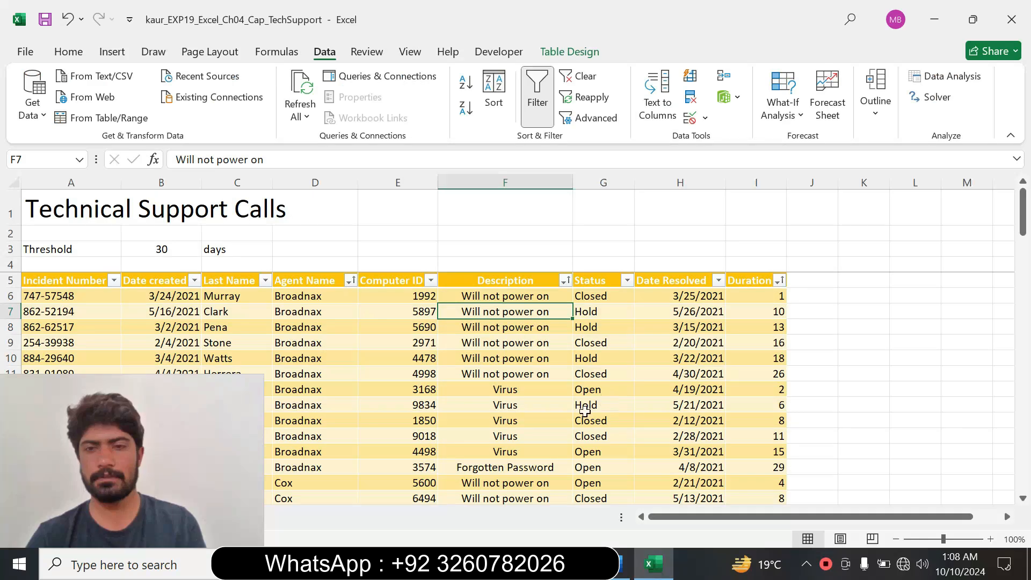
left_click(624, 564)
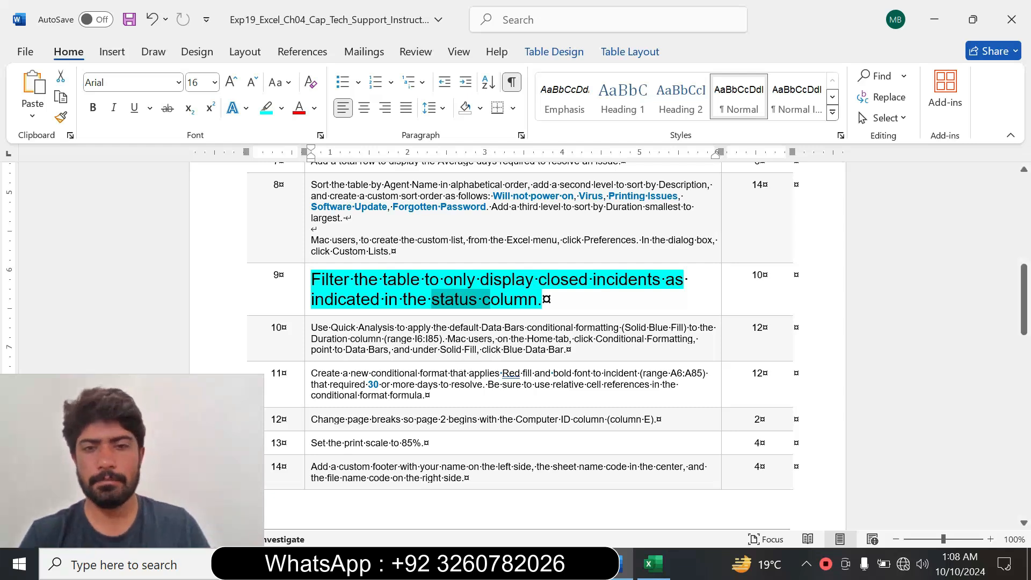
left_click(654, 564)
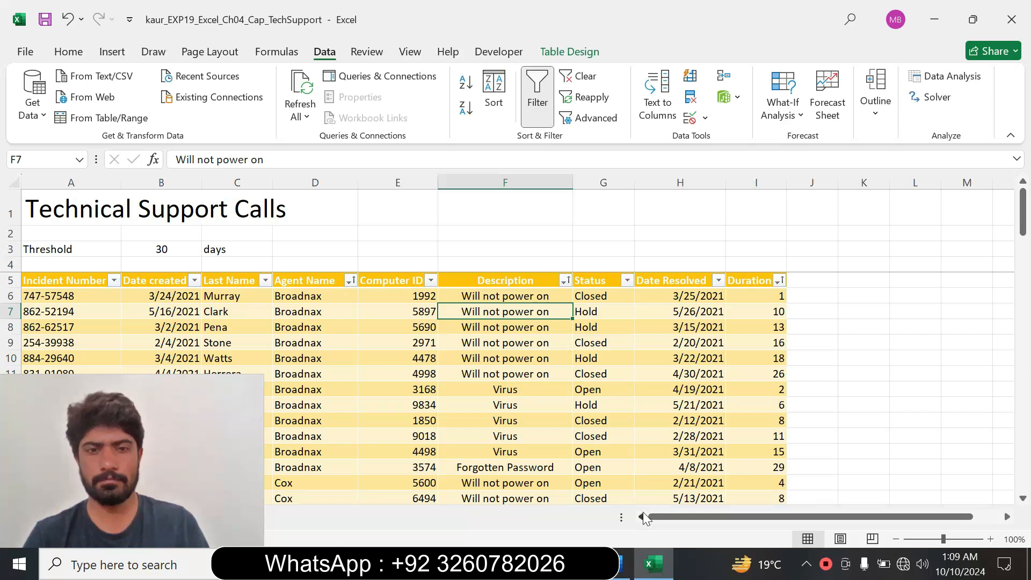
left_click(69, 278)
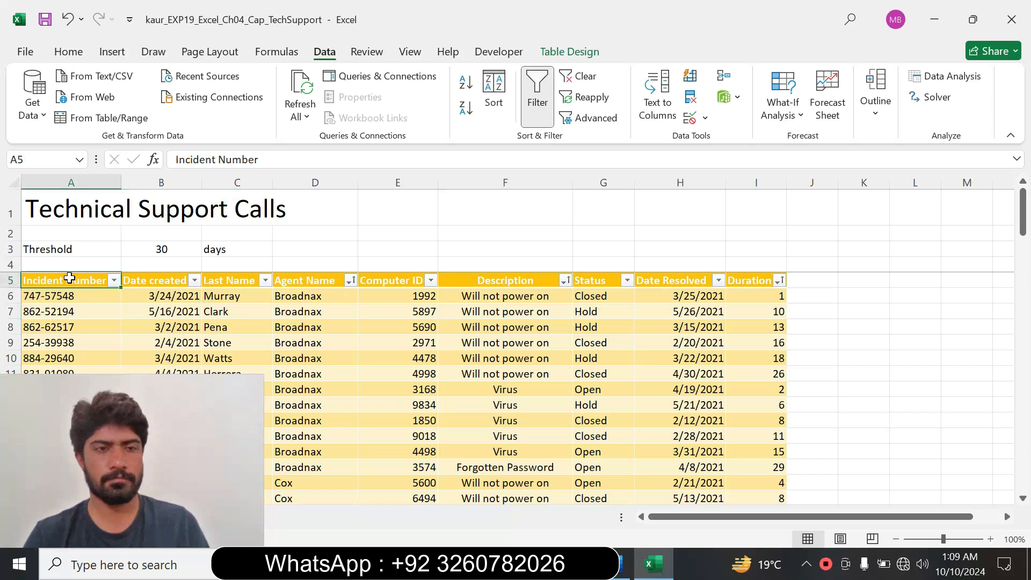
left_click(594, 280)
left_click(618, 567)
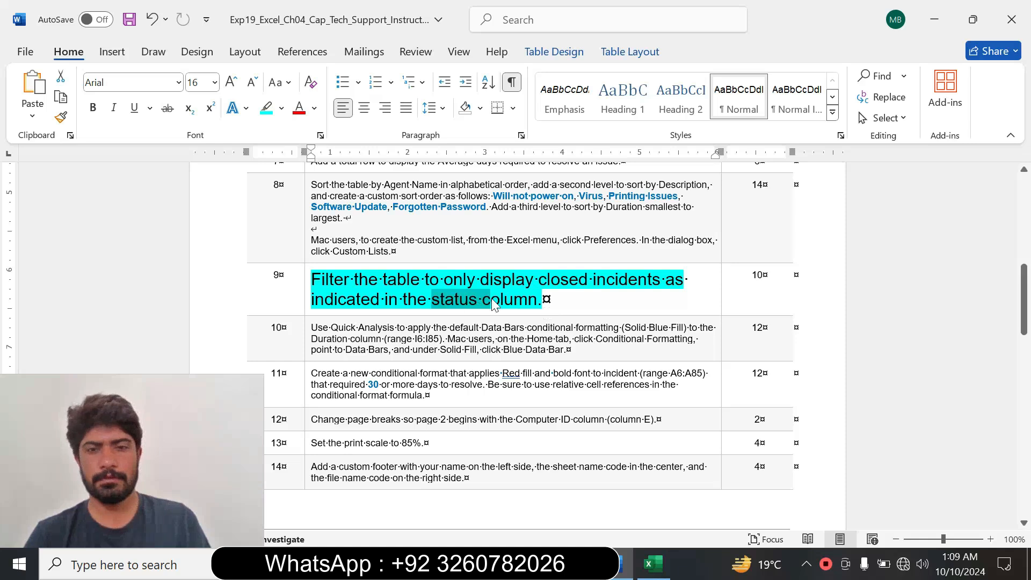
left_click_drag(443, 279, 665, 280)
left_click(653, 563)
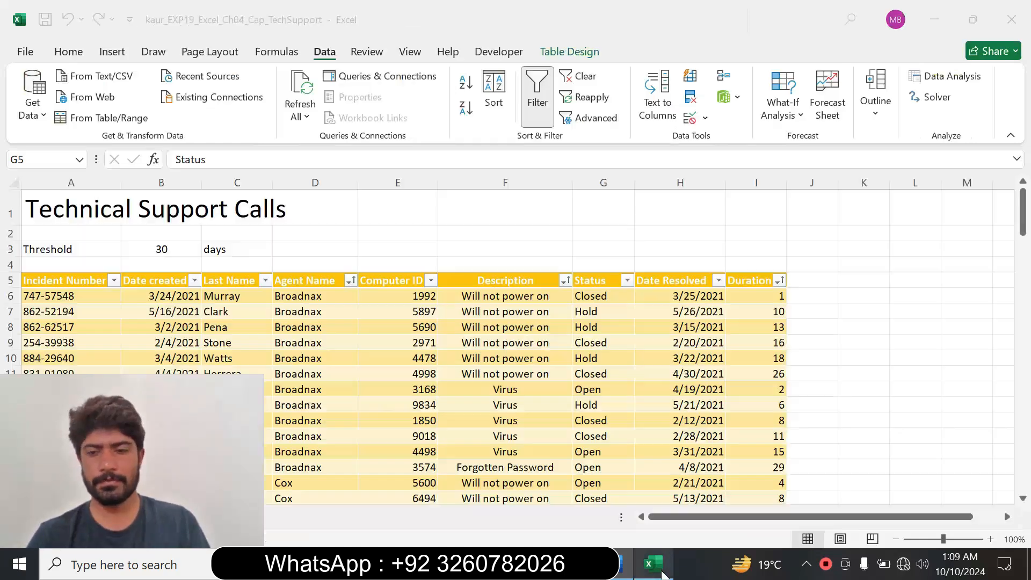
left_click(626, 281)
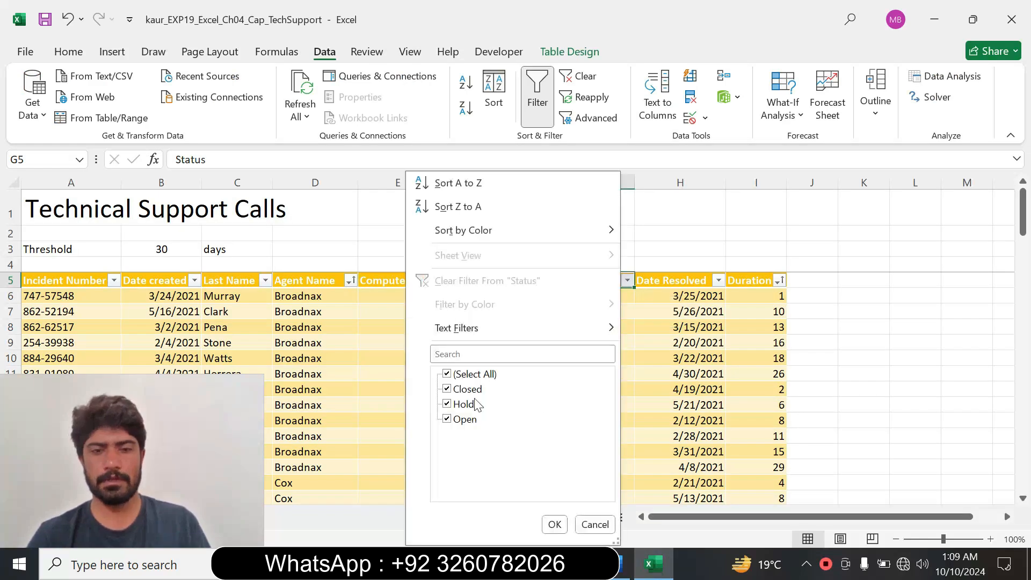
left_click(448, 374)
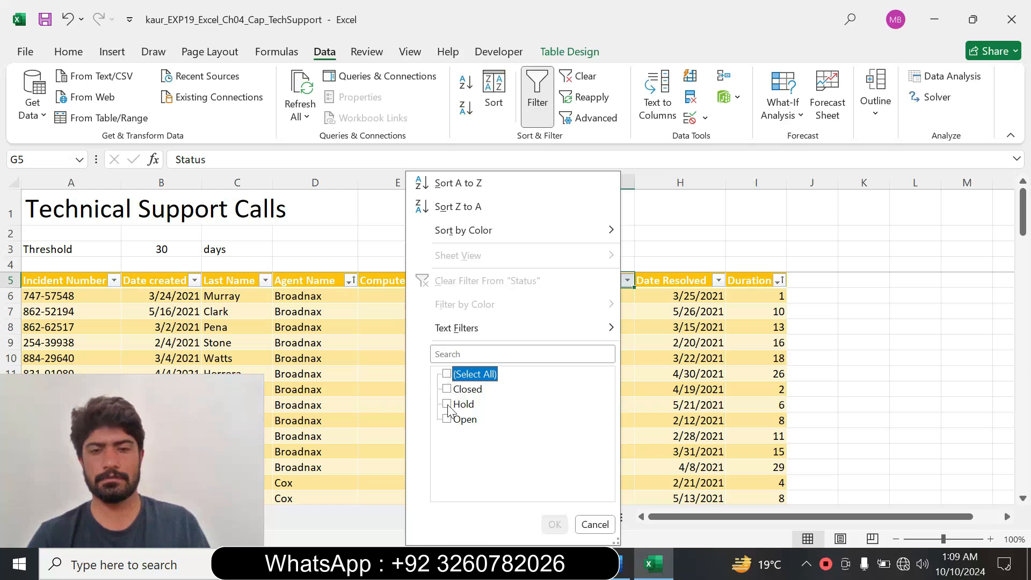
left_click(448, 389)
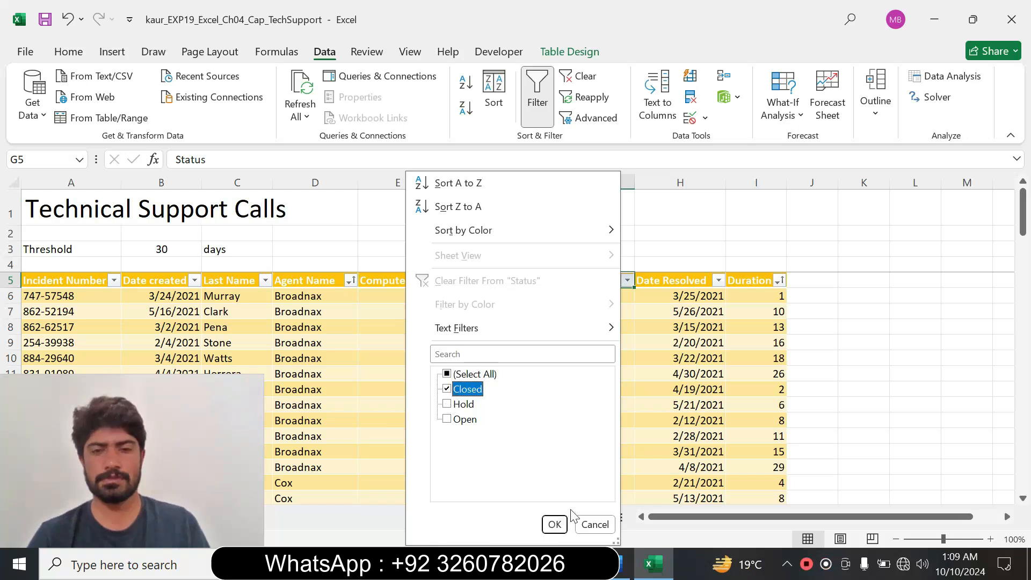
key("alt+Tab")
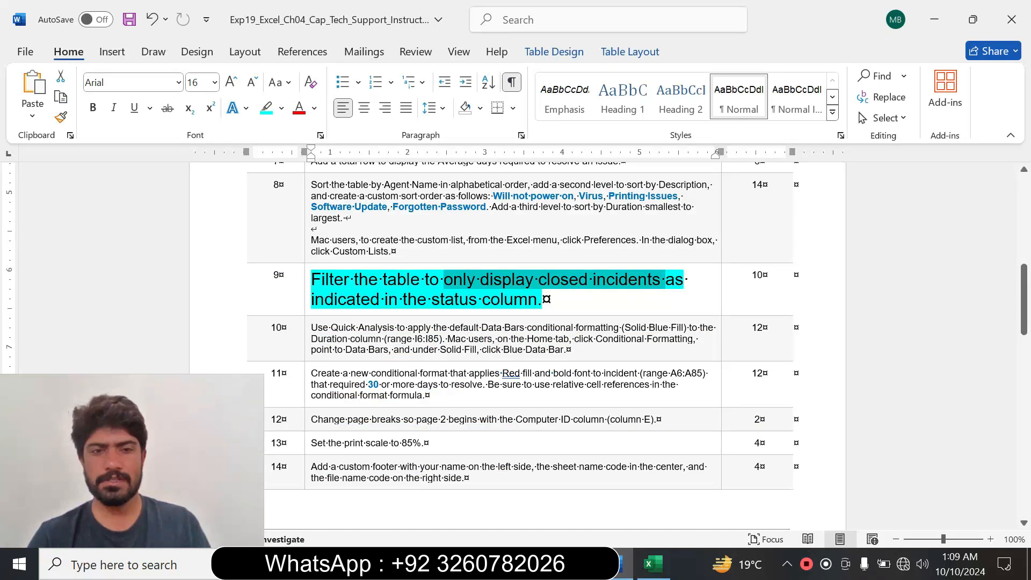
Filter the Status column of the support calls table in Excel to show only Closed incidents
left_click(653, 564)
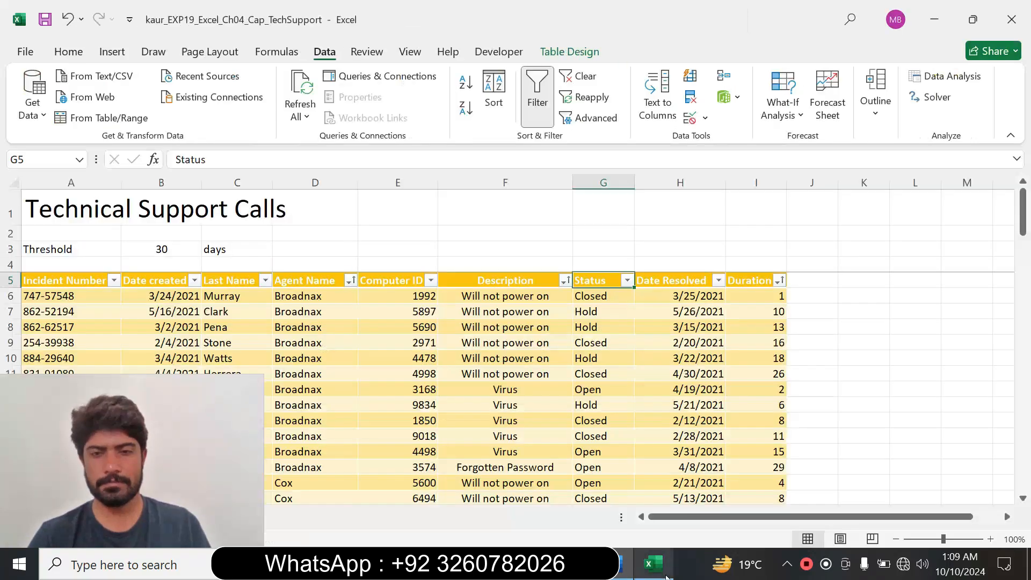
left_click(626, 280)
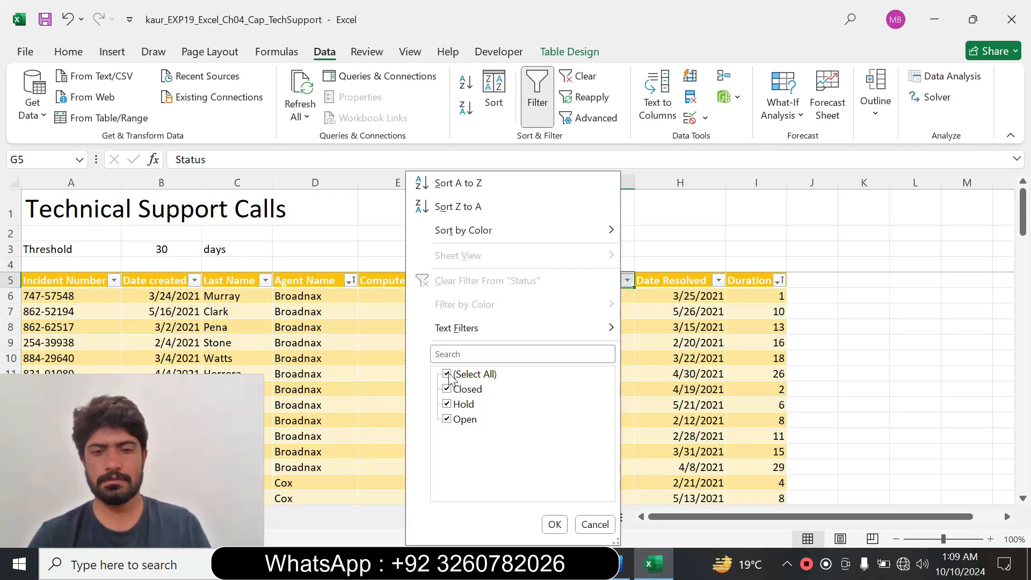
left_click(448, 376)
left_click(447, 389)
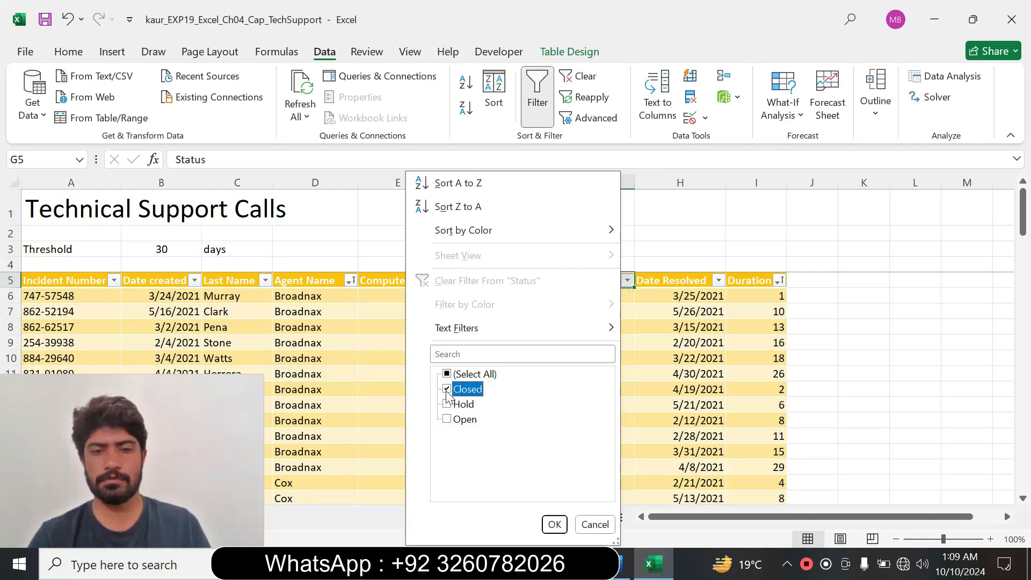
left_click(555, 526)
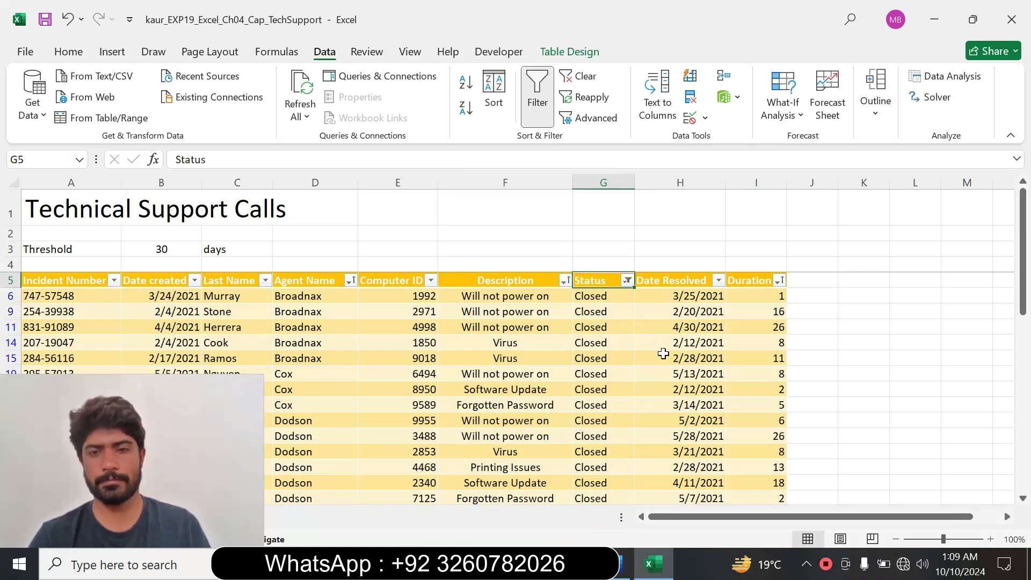
left_click(664, 355)
left_click_drag(1028, 467, 994, 223)
Switch to Word, reset the step 9 instruction text to 9 pt, and clear its cyan highlight
left_click(617, 573)
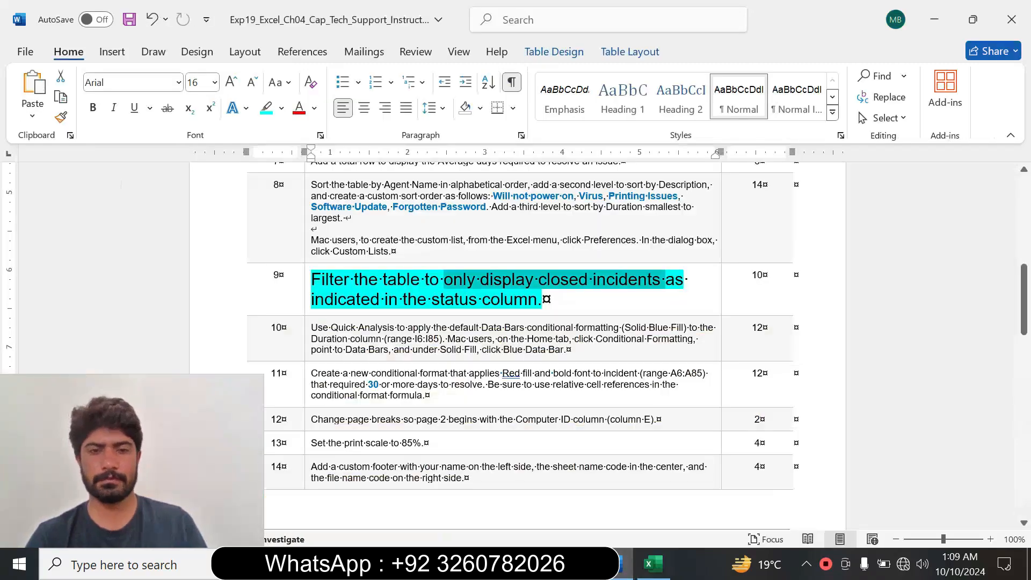
left_click(305, 307)
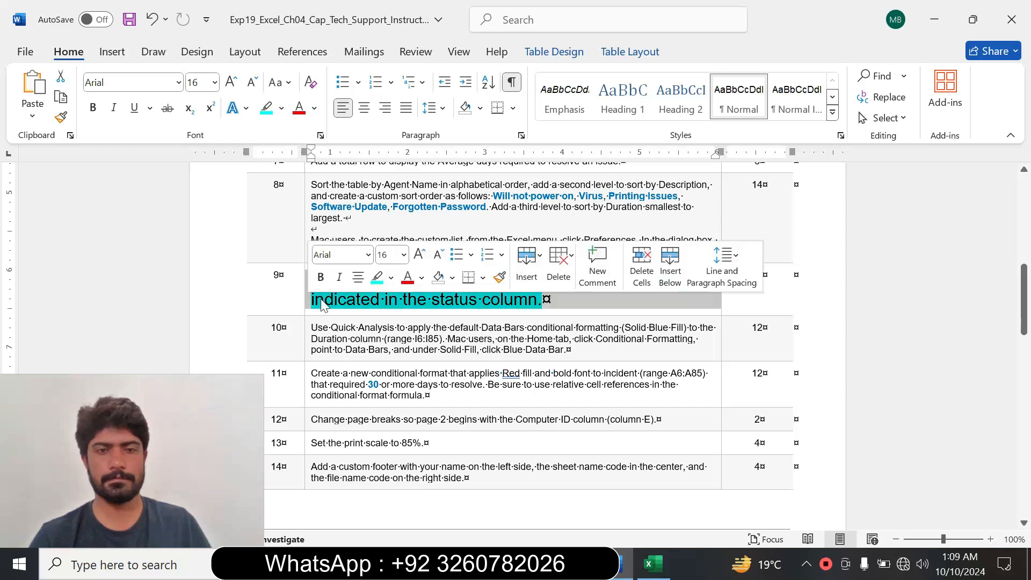
left_click(403, 254)
left_click(391, 296)
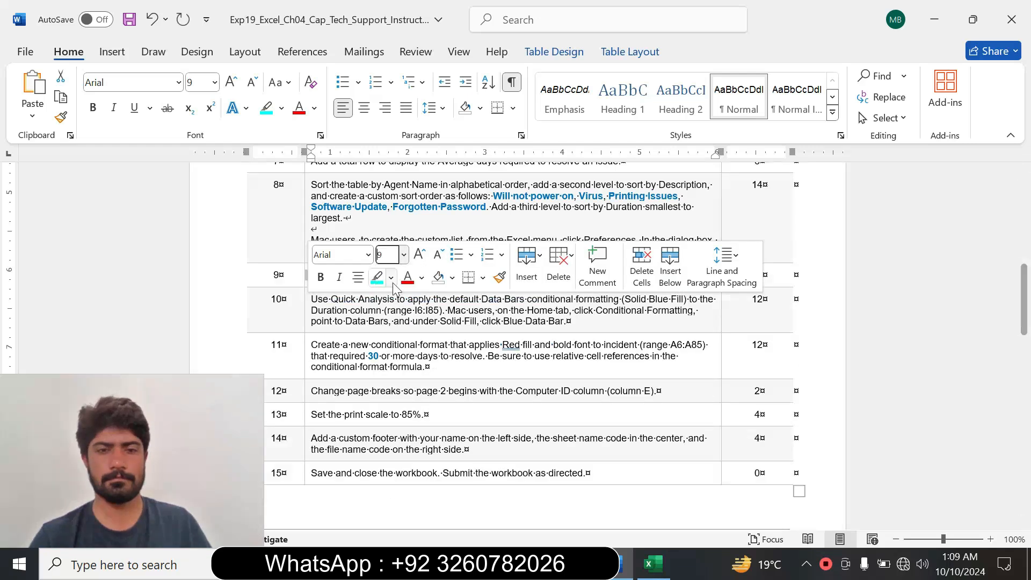
left_click(391, 277)
left_click(409, 407)
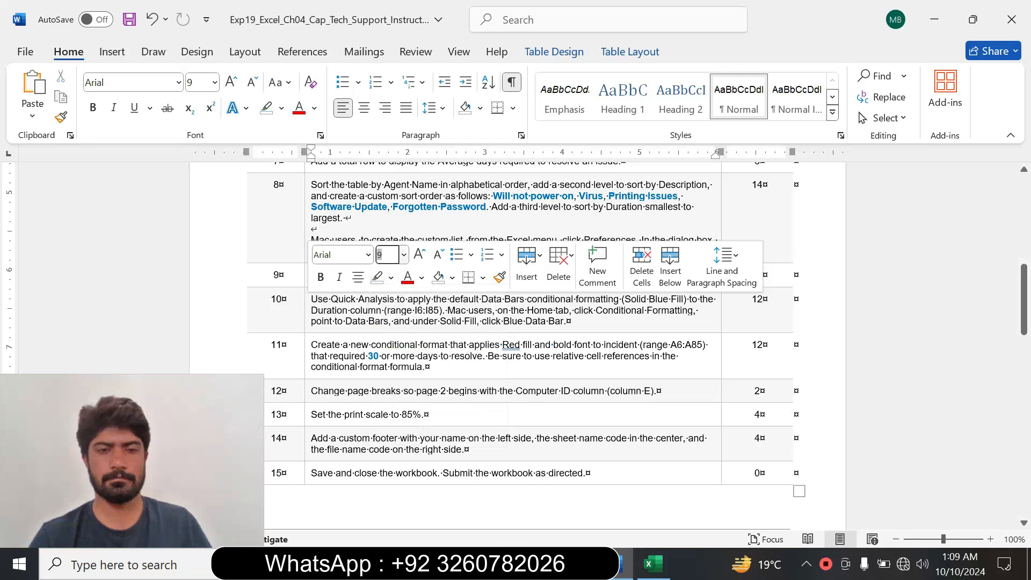
scroll(5, 349, "down", 5)
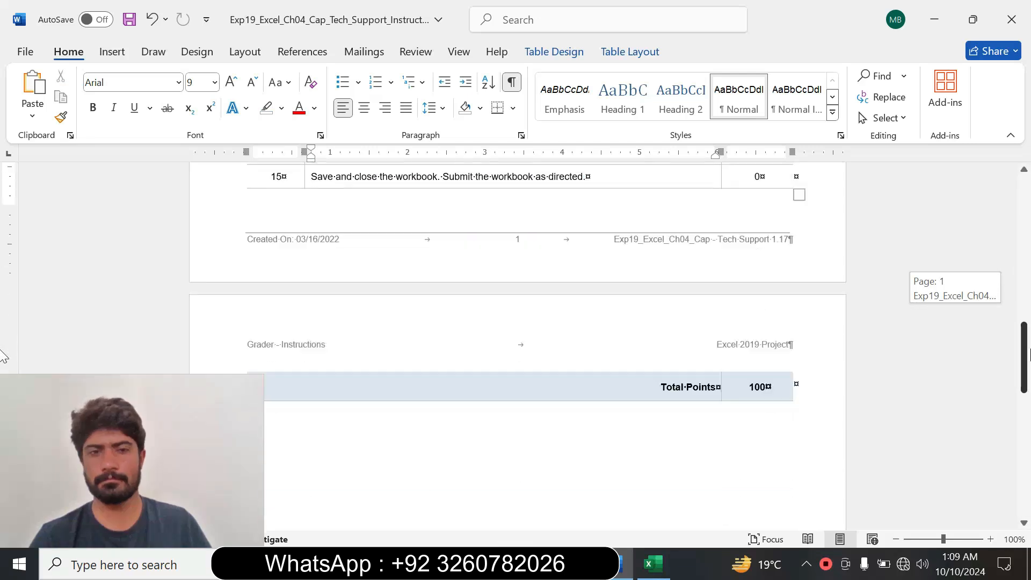
scroll(5, 349, "up", 15)
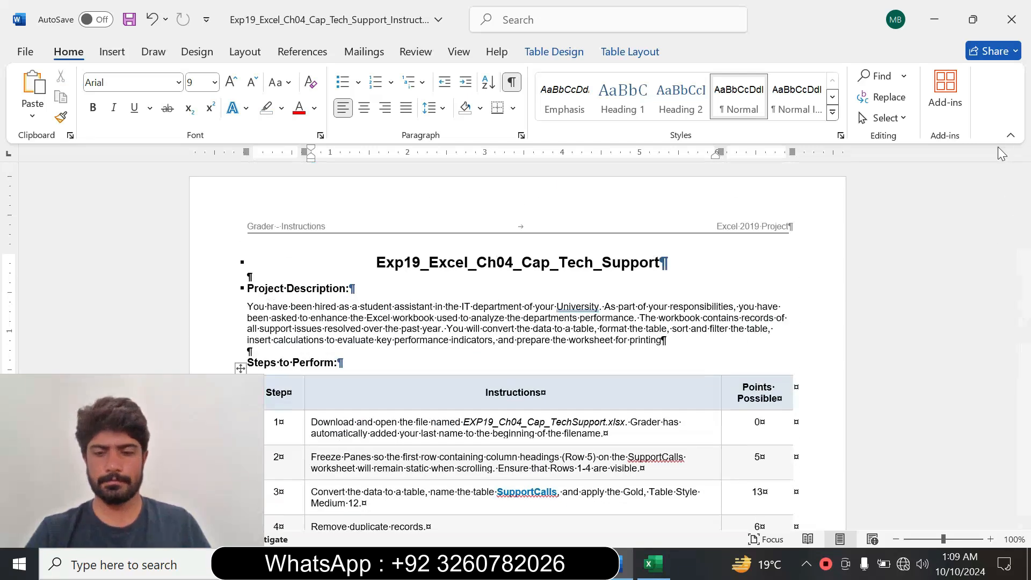